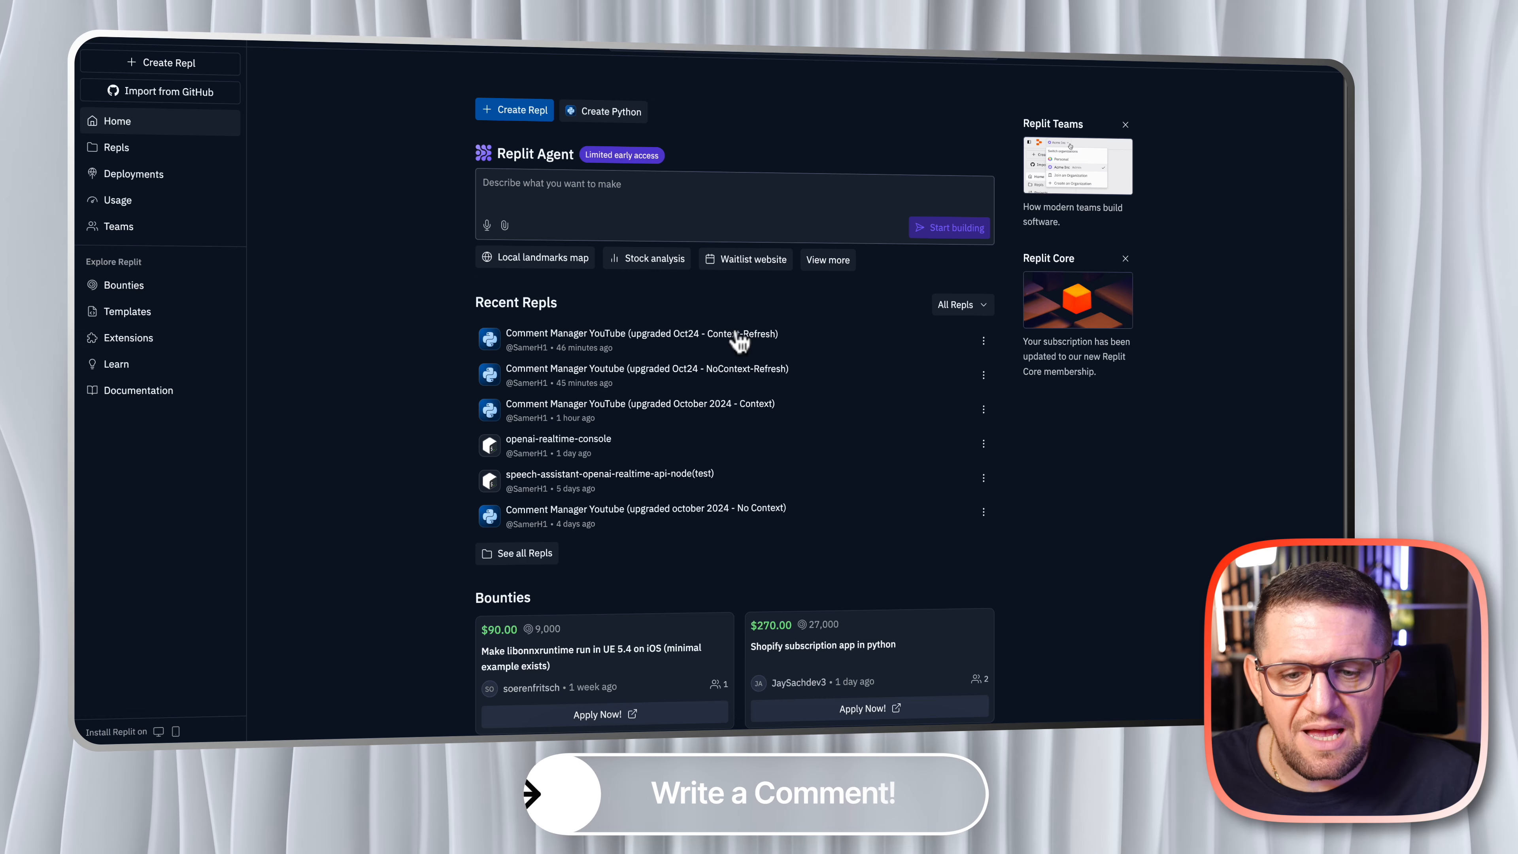
pyautogui.click(983, 342)
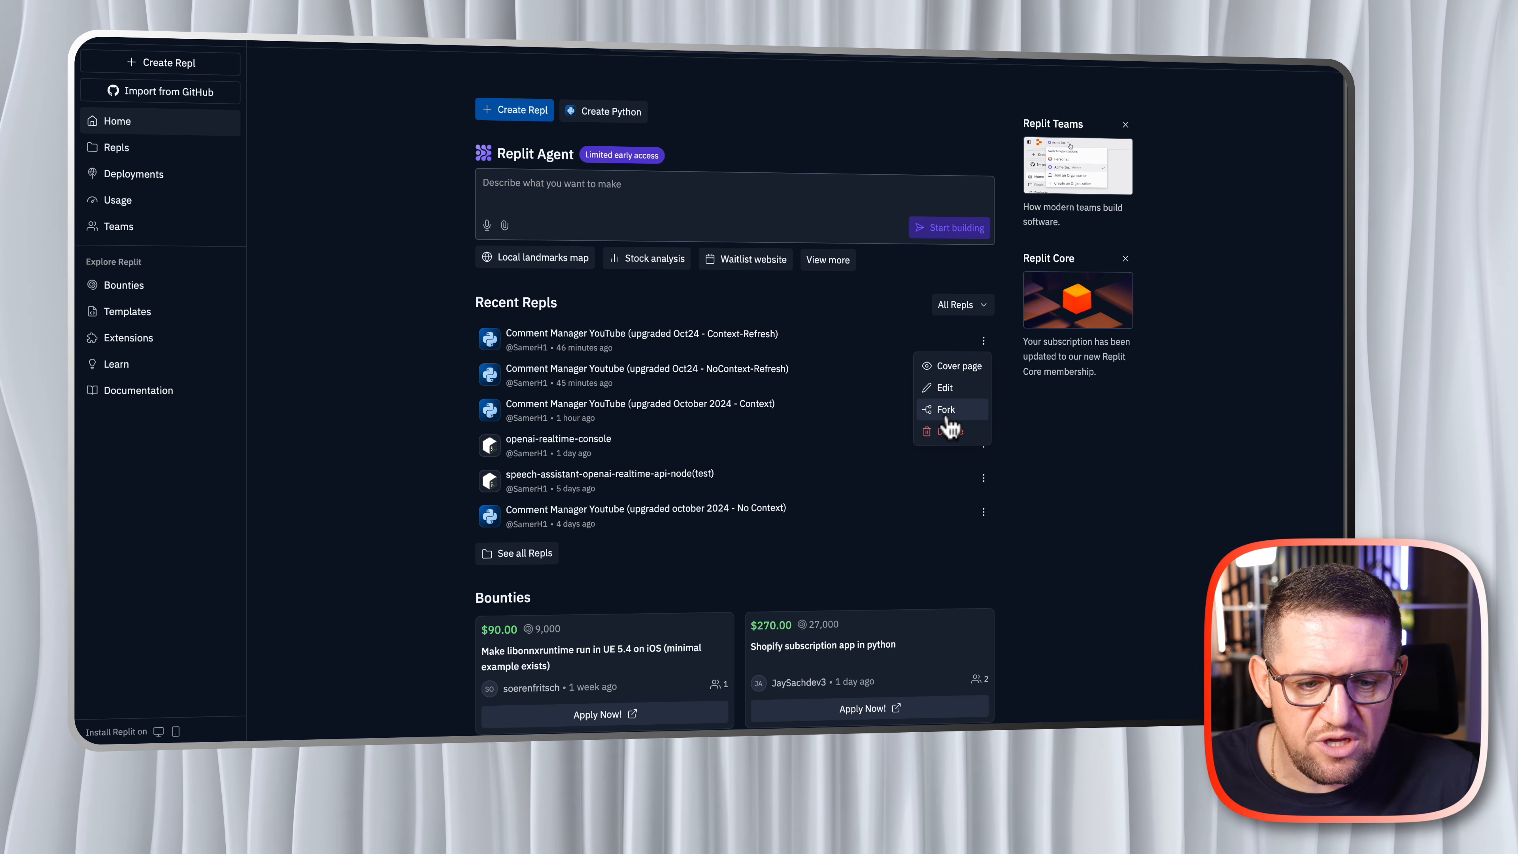
pyautogui.click(947, 413)
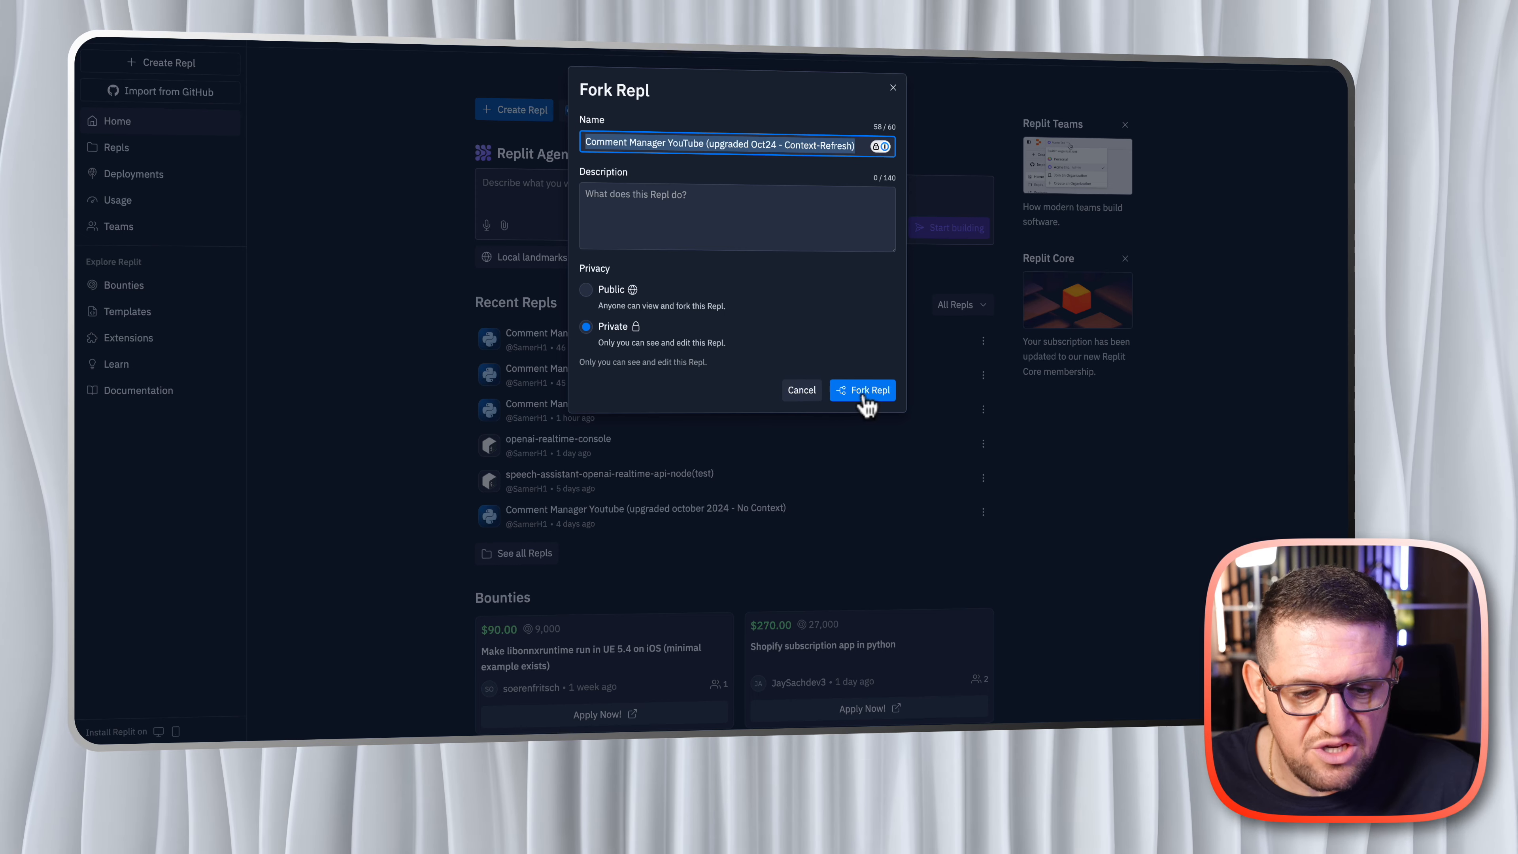
pyautogui.click(802, 395)
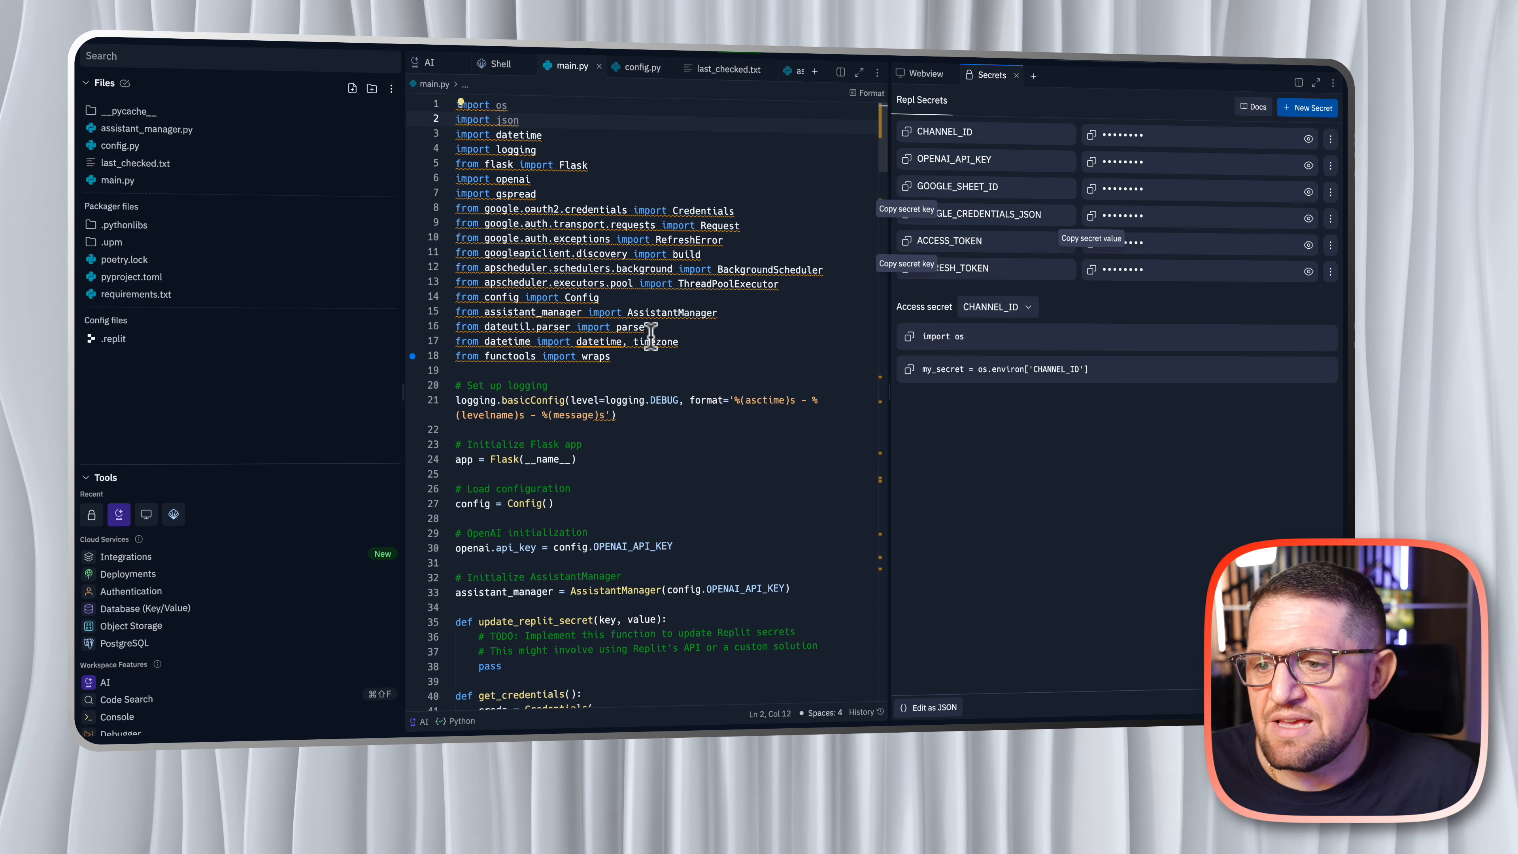
# - Open assistant_manager.py in the Repl and examine the assistant's instructions, model and response code
pyautogui.moveTo(650, 336)
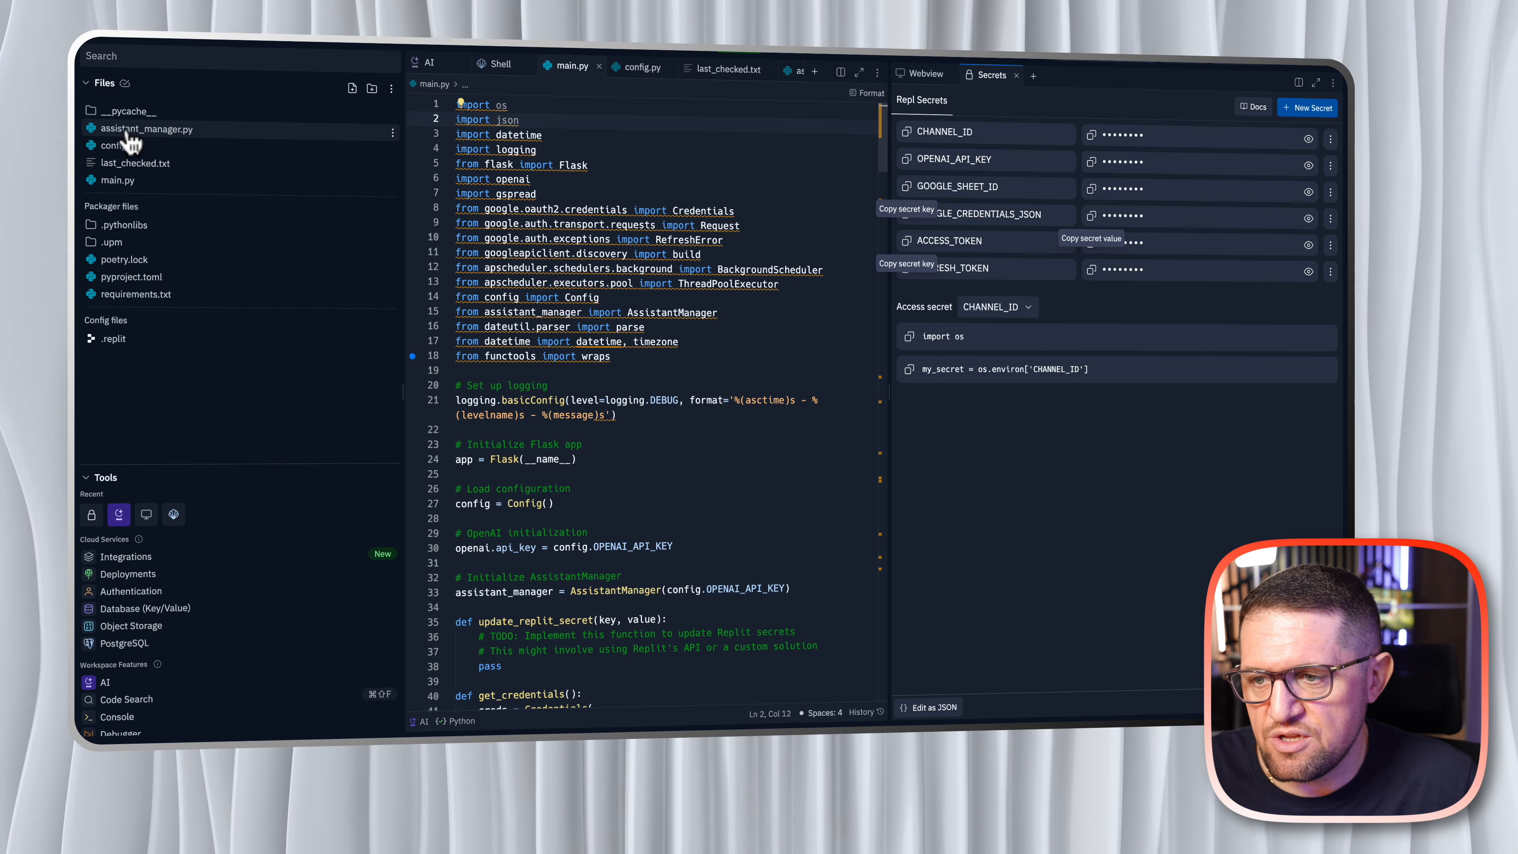
pyautogui.moveTo(128, 133); pyautogui.dragTo(153, 137)
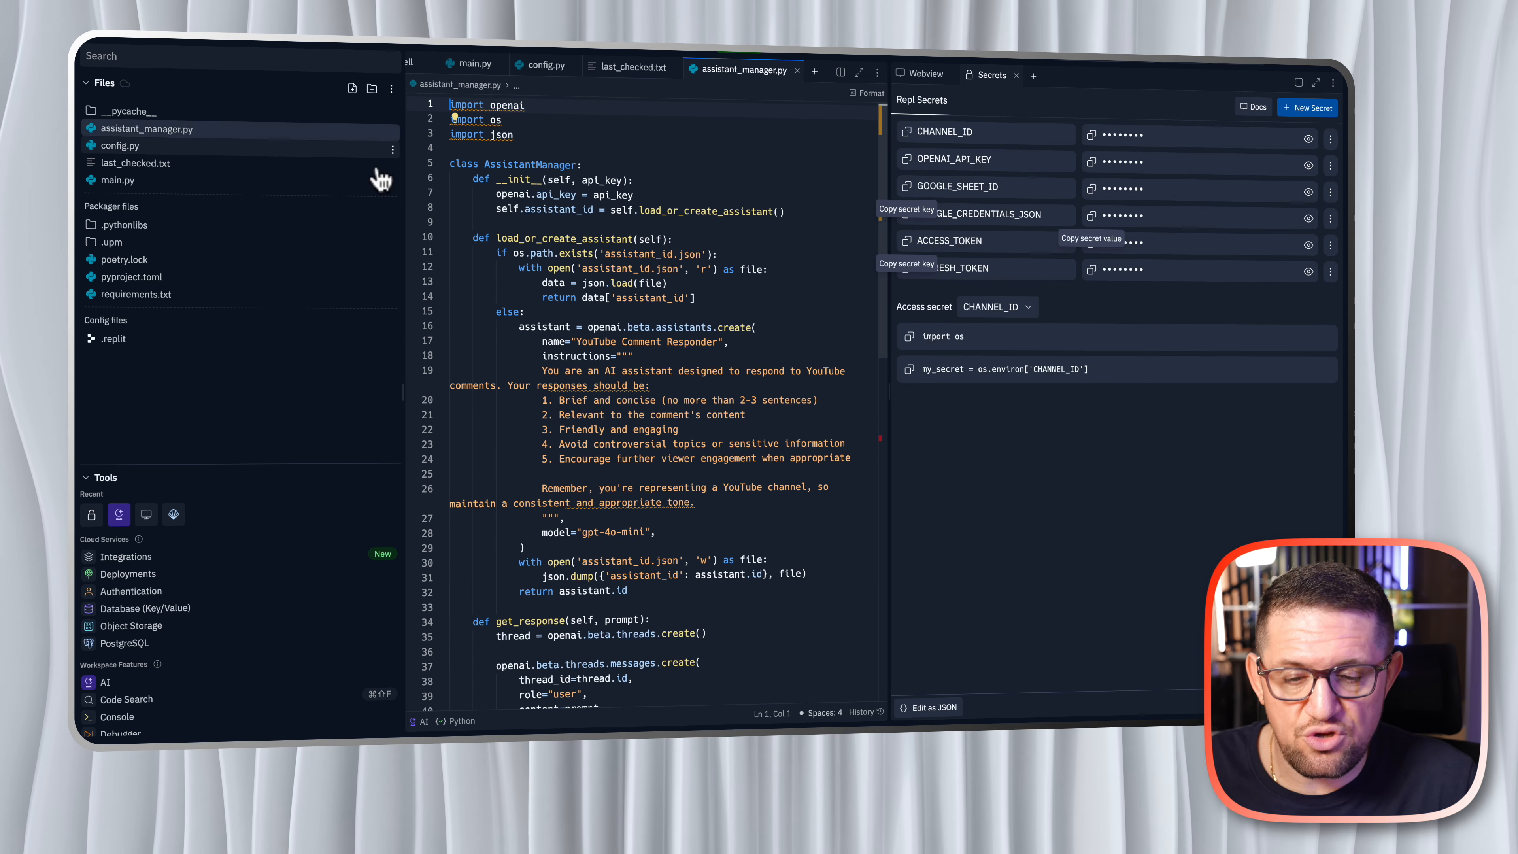
pyautogui.scroll(-10, 737, 242)
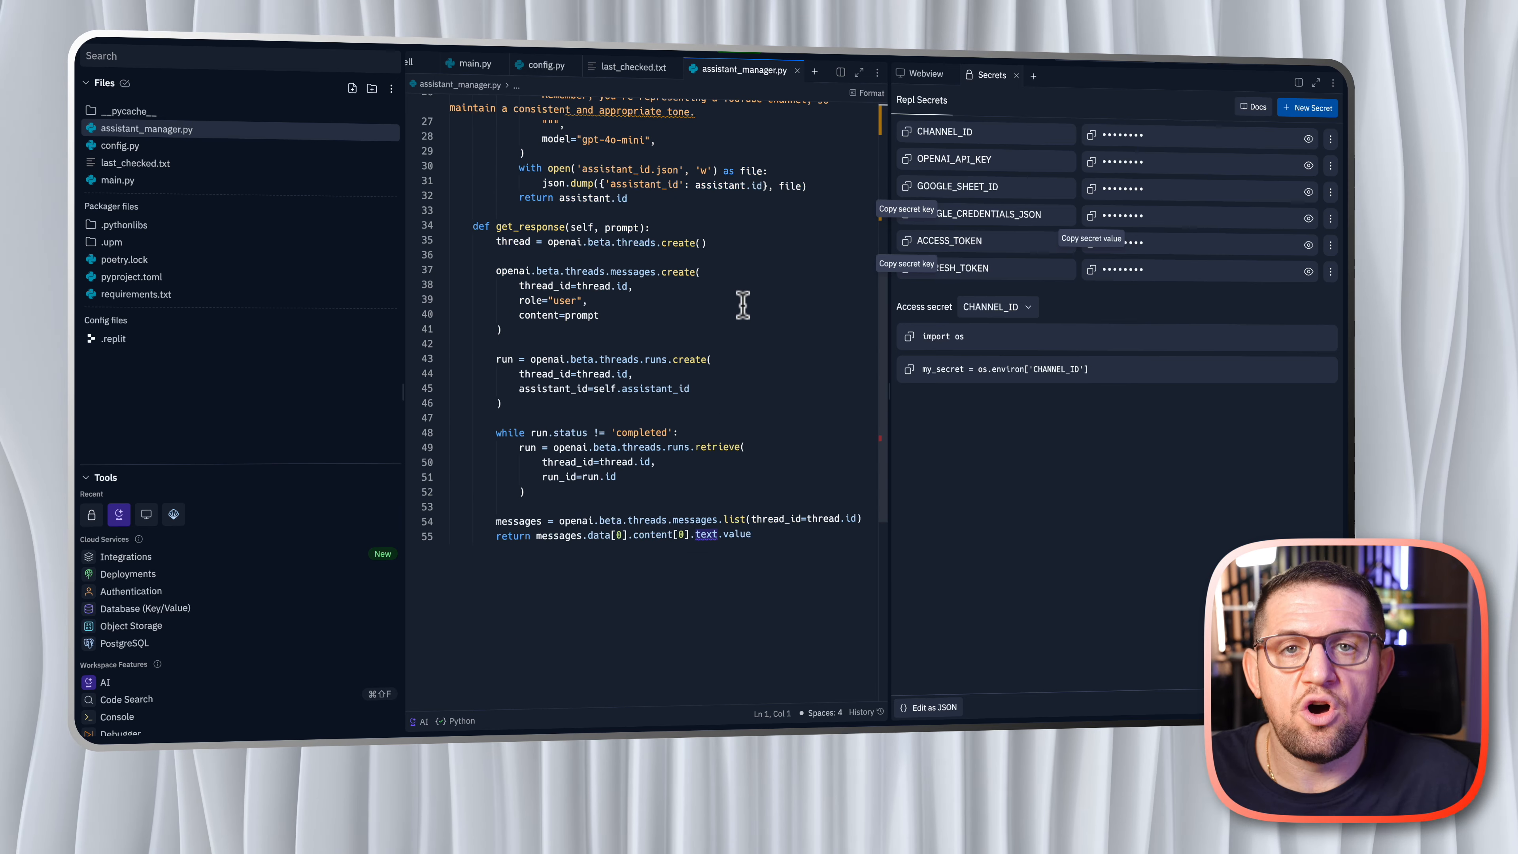
pyautogui.scroll(6, 742, 305)
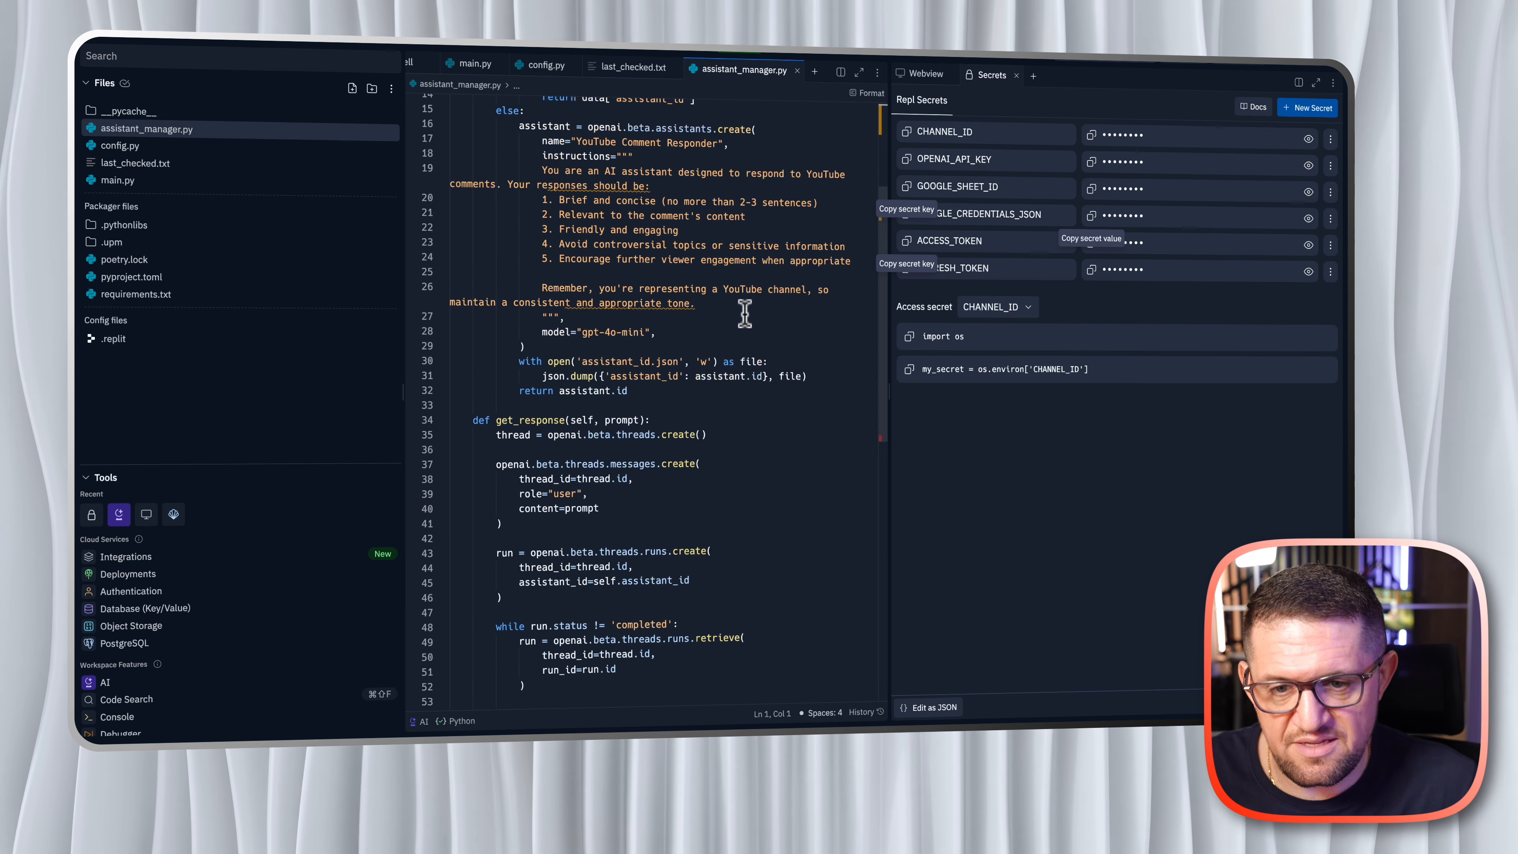
pyautogui.scroll(1, 739, 313)
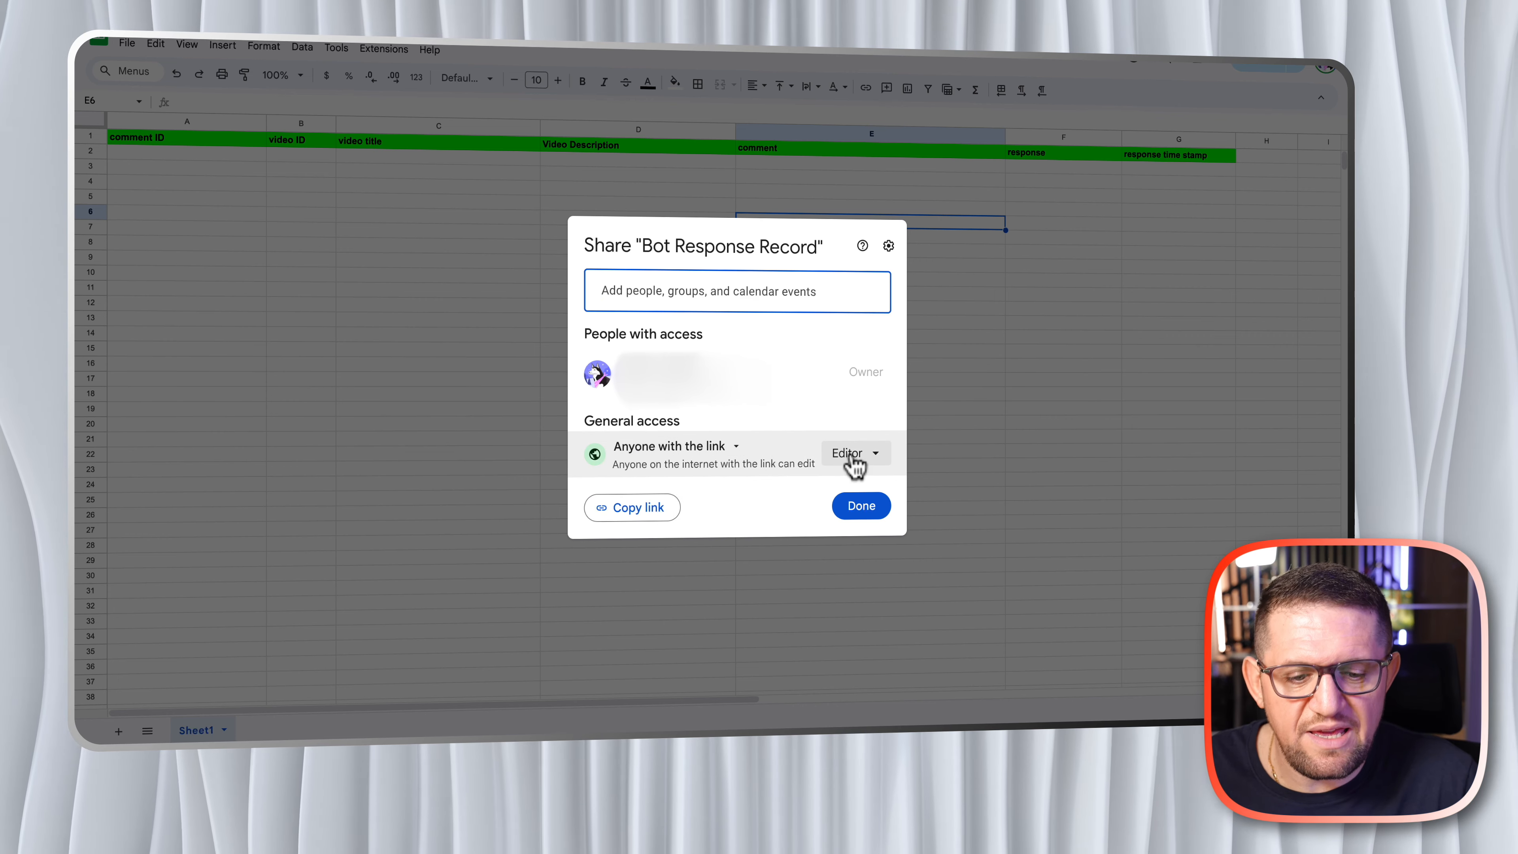
pyautogui.click(947, 448)
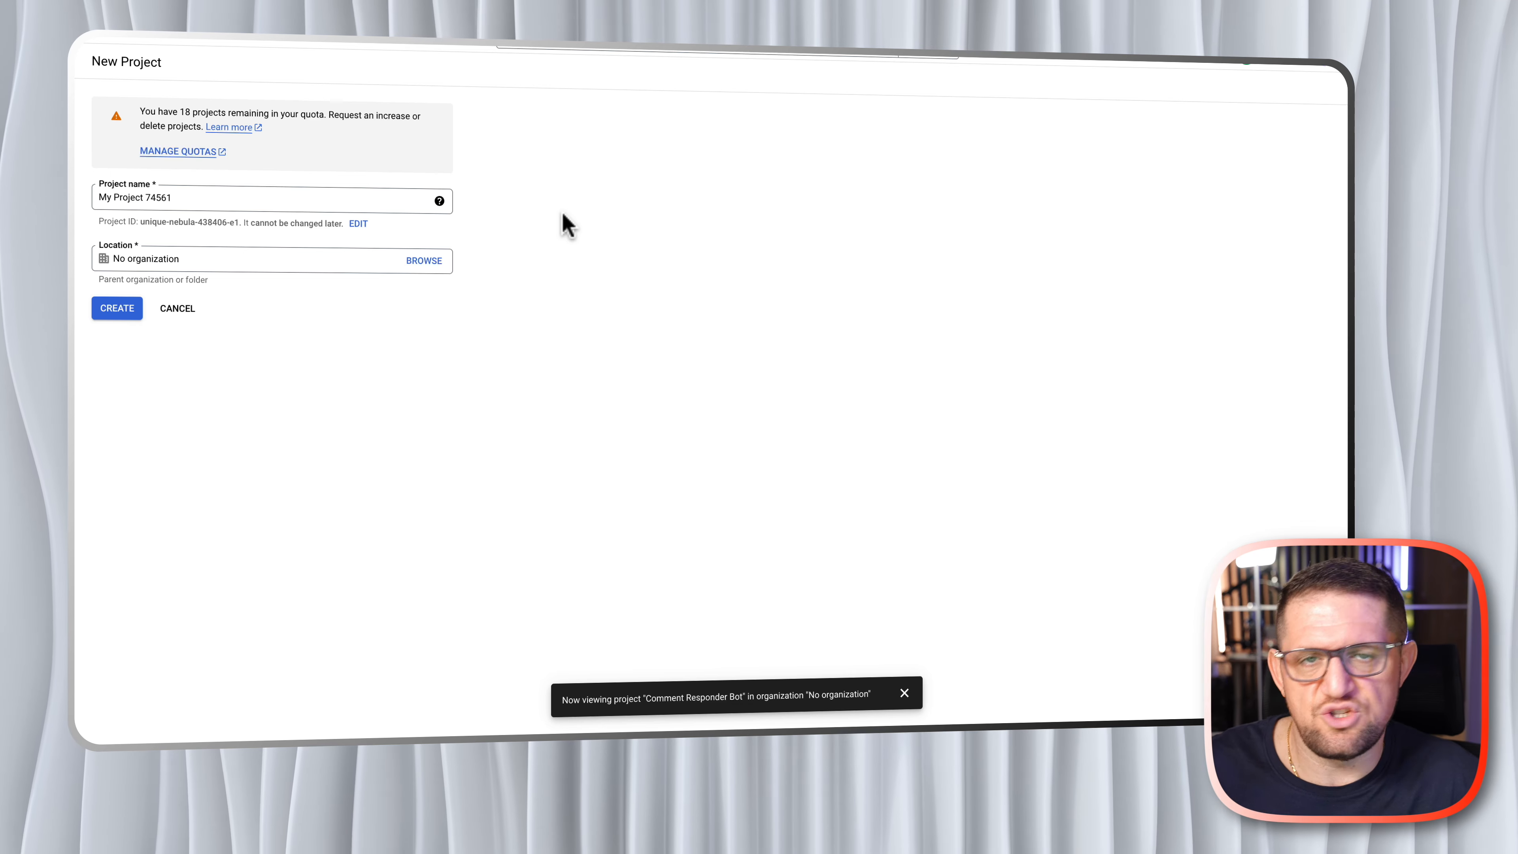
# - Create a new Google Cloud project named "YT bot" with no organization
pyautogui.doubleClick(163, 198)
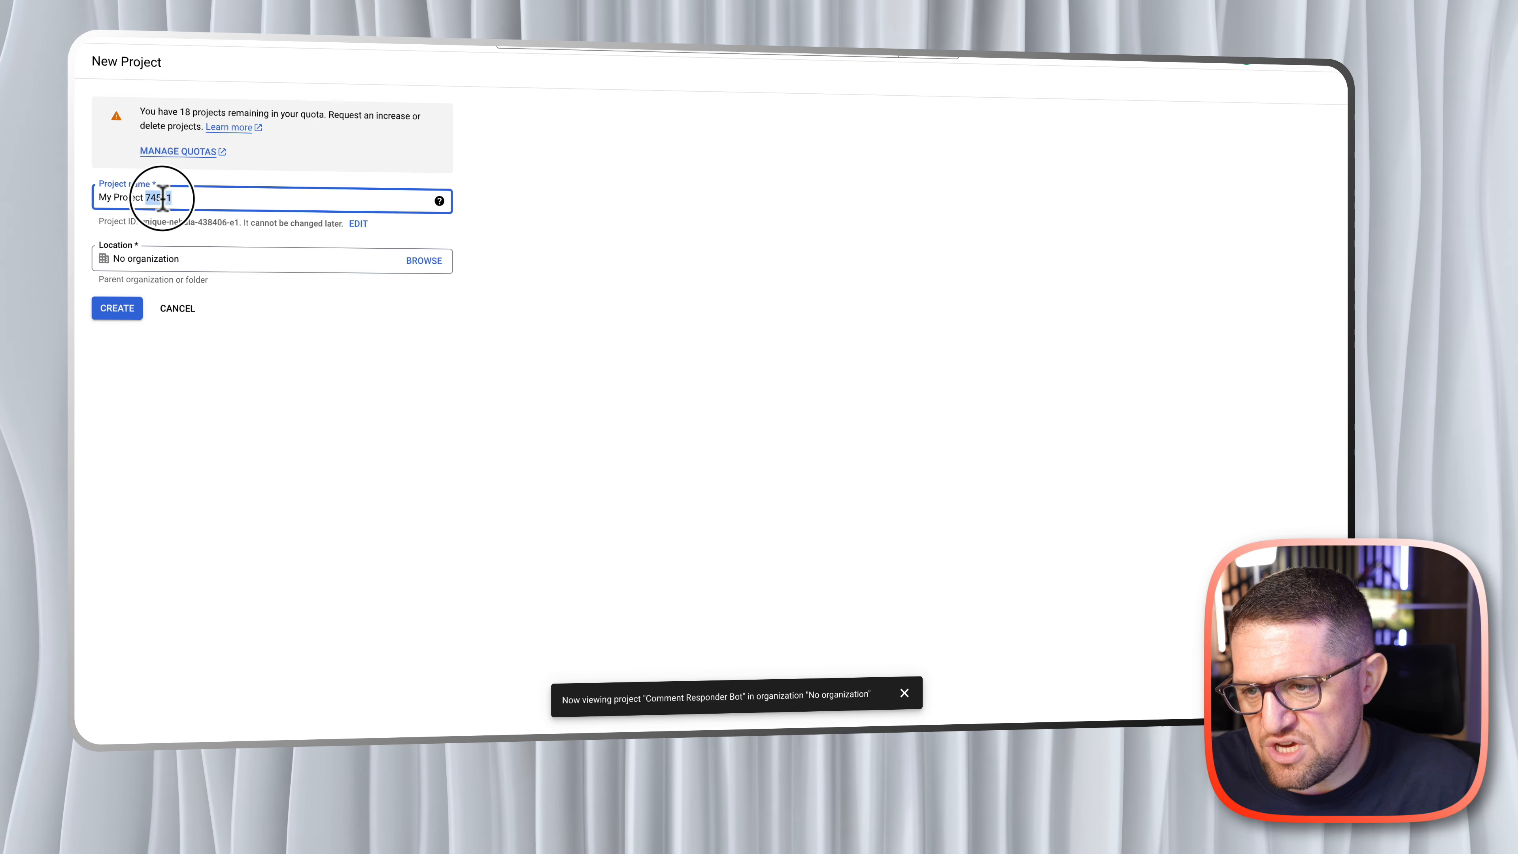
pyautogui.tripleClick(162, 198)
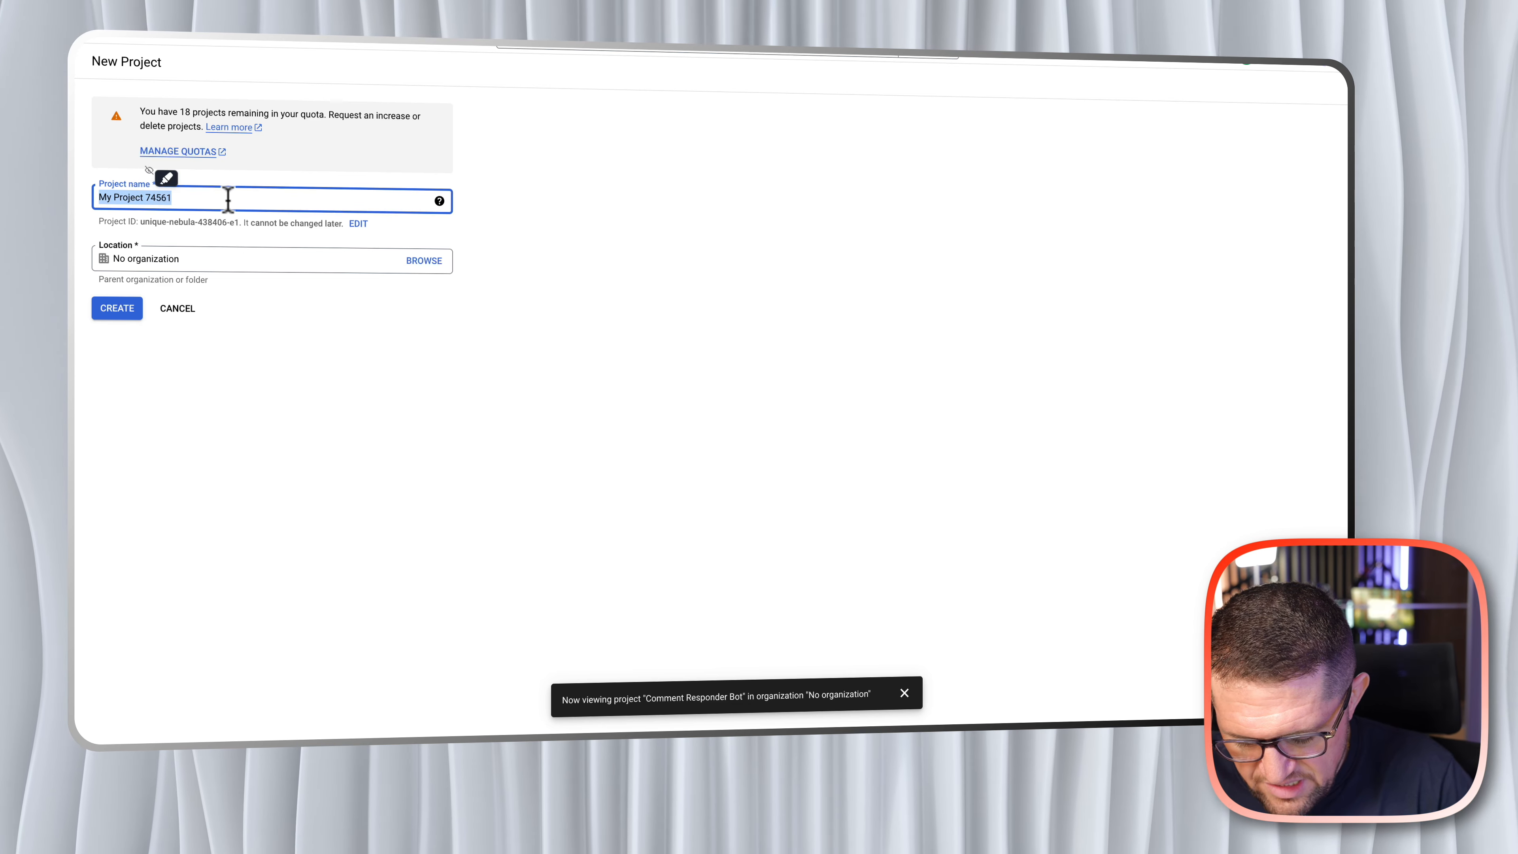
pyautogui.write('YT')
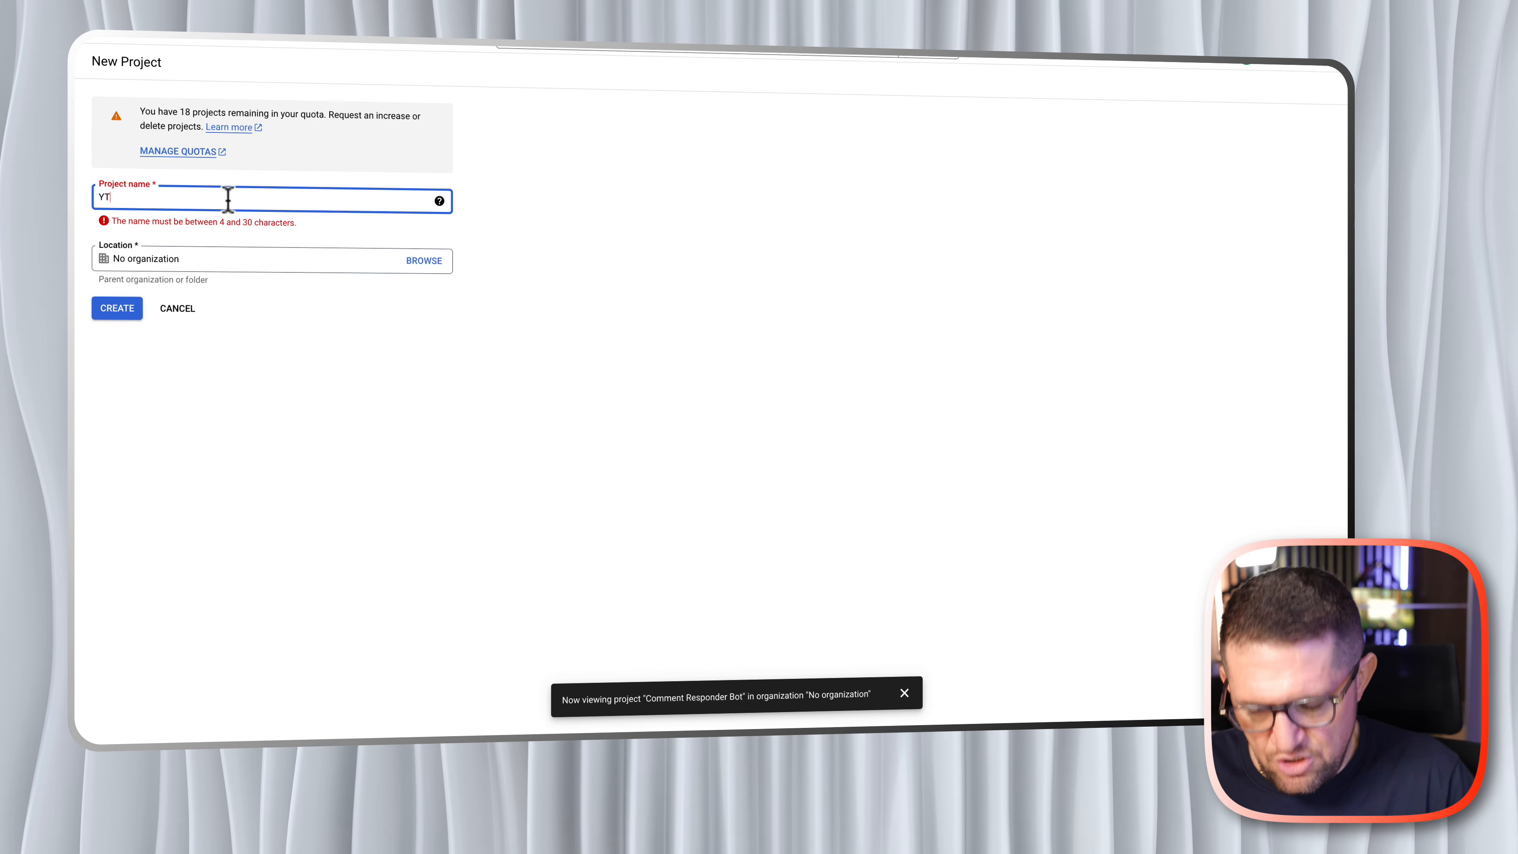
pyautogui.write(' bot')
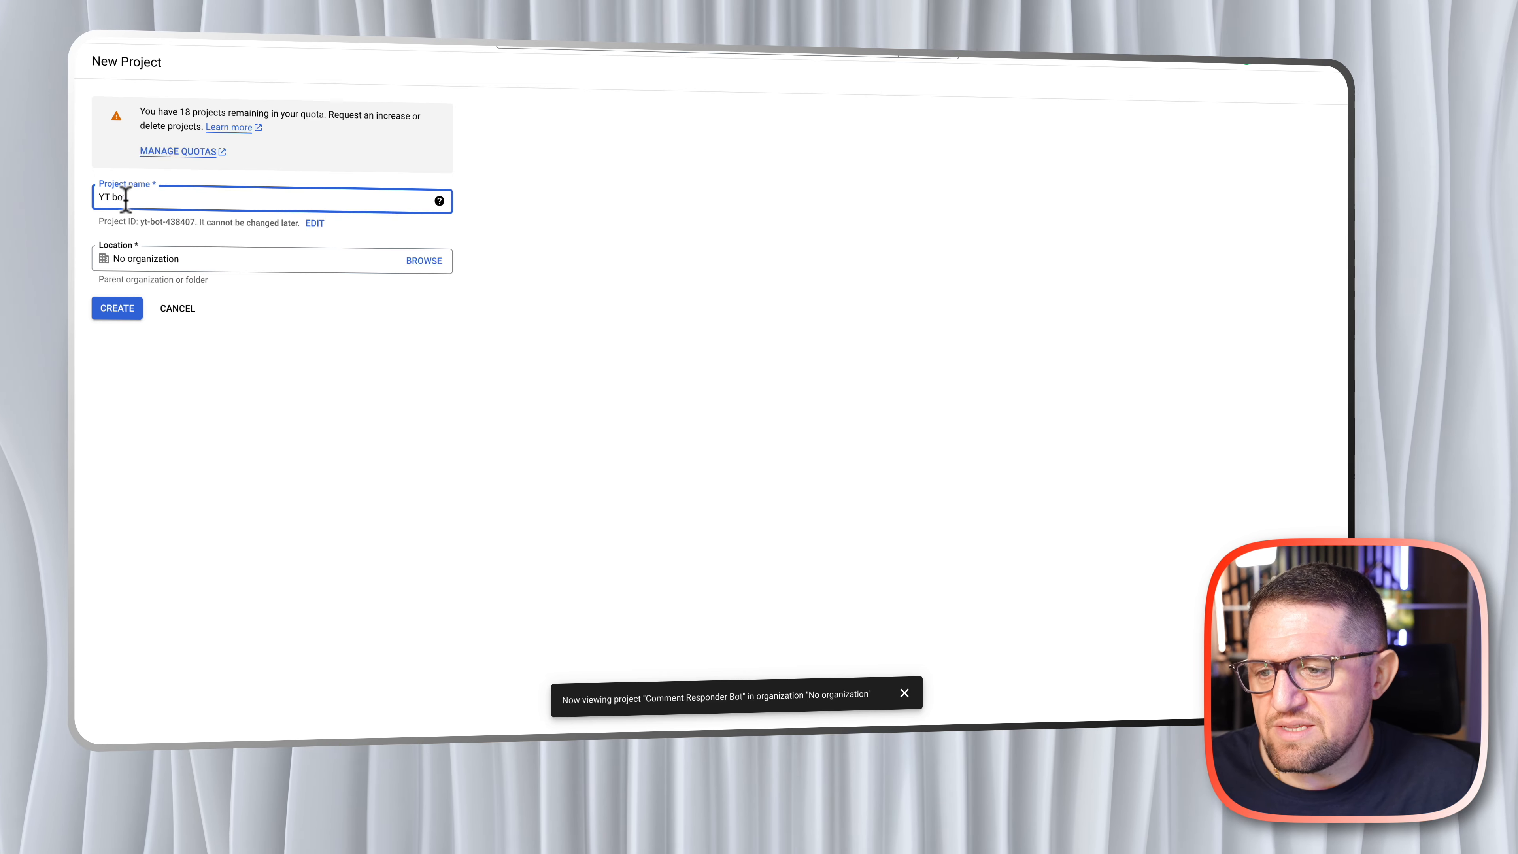
pyautogui.click(122, 307)
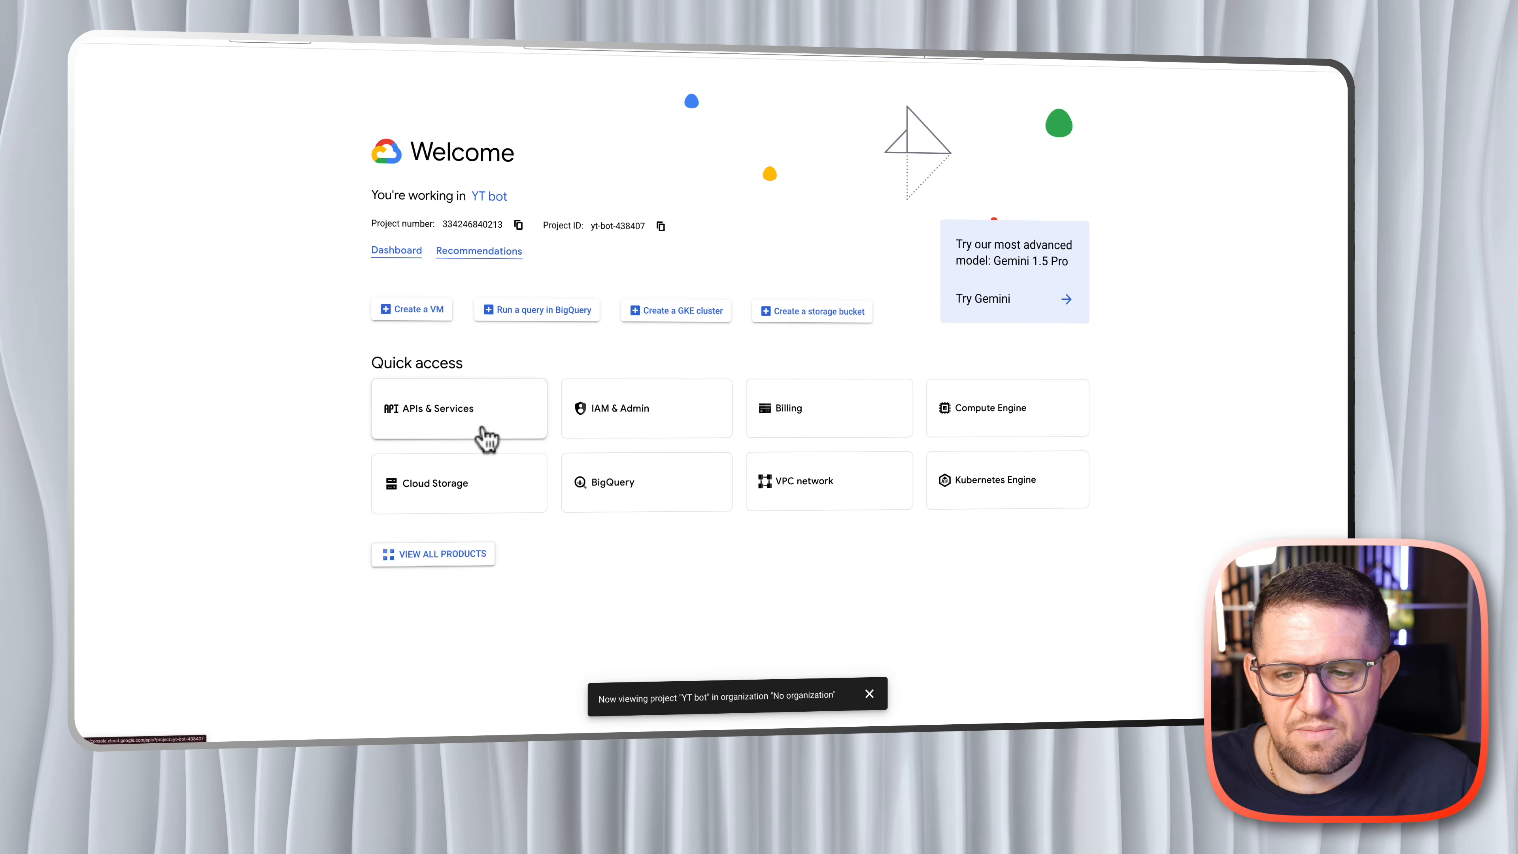
# - Find YouTube Data API v3 from the APIs & Services area of the YT bot project and enable it
pyautogui.click(487, 439)
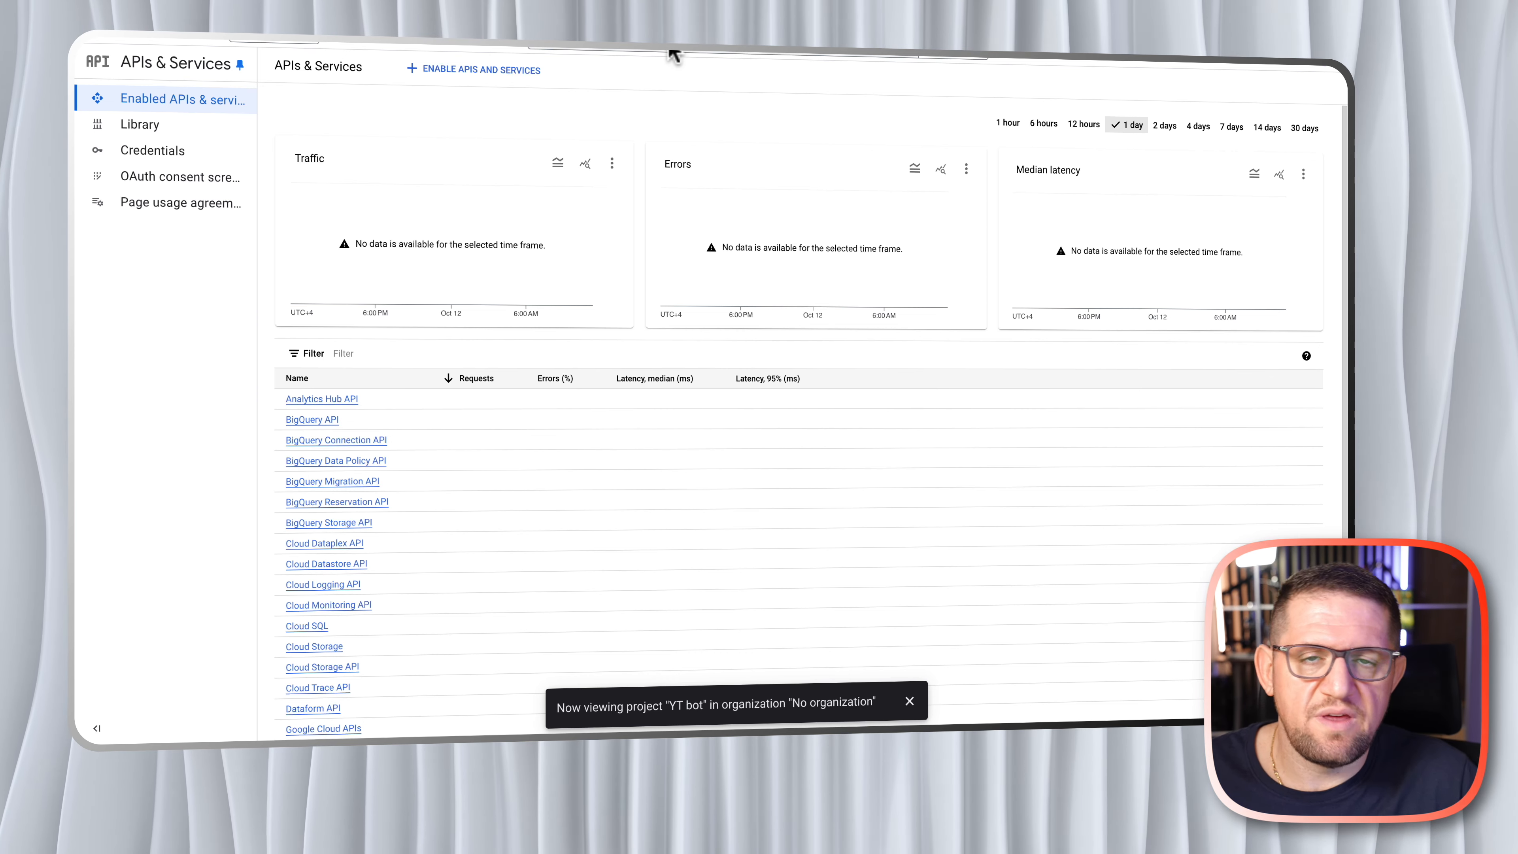
pyautogui.click(643, 57)
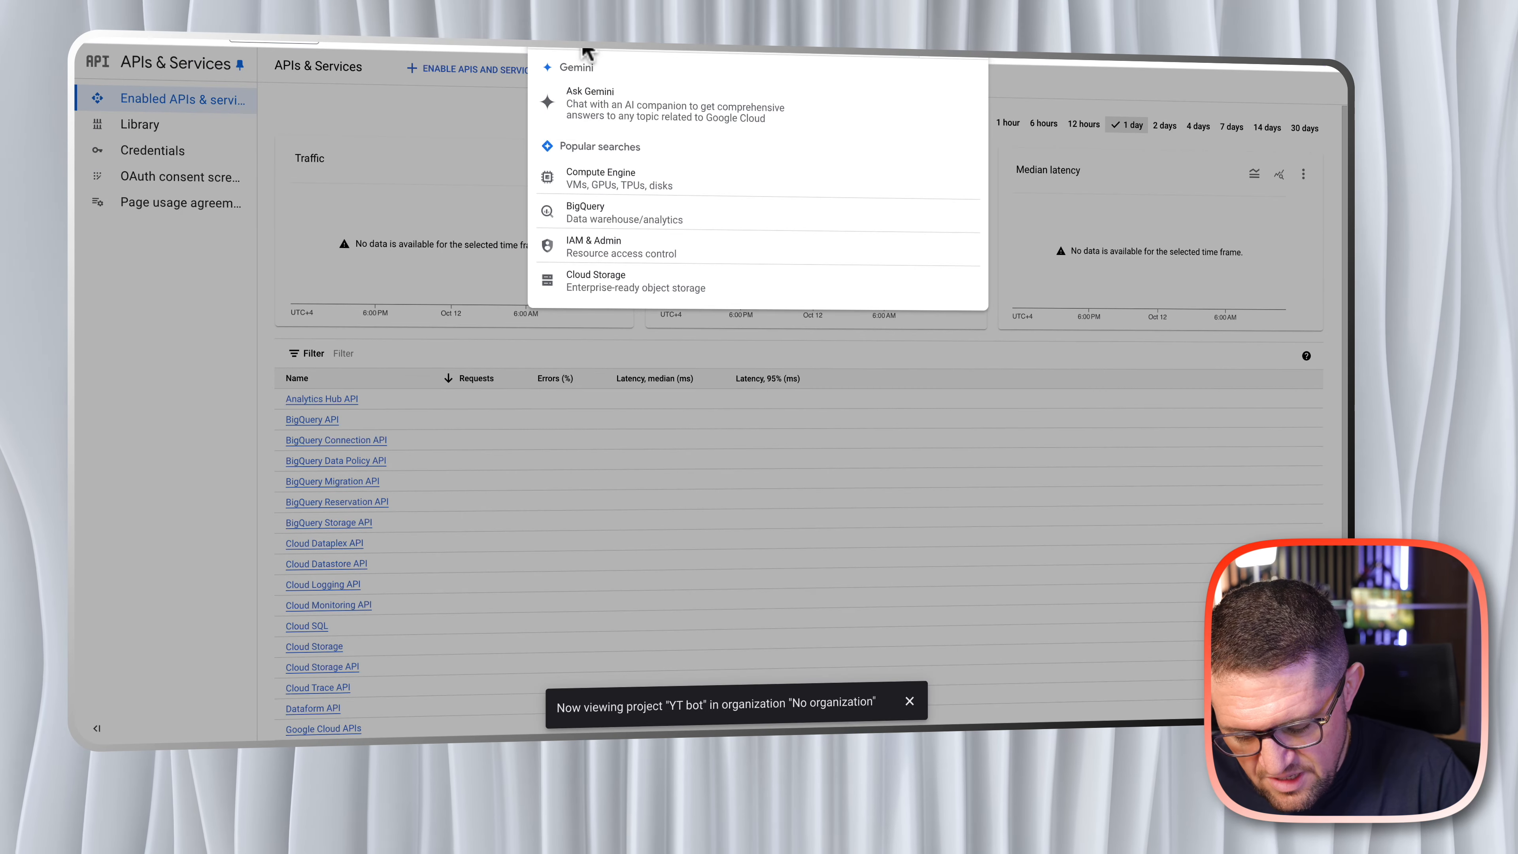
pyautogui.write('y')
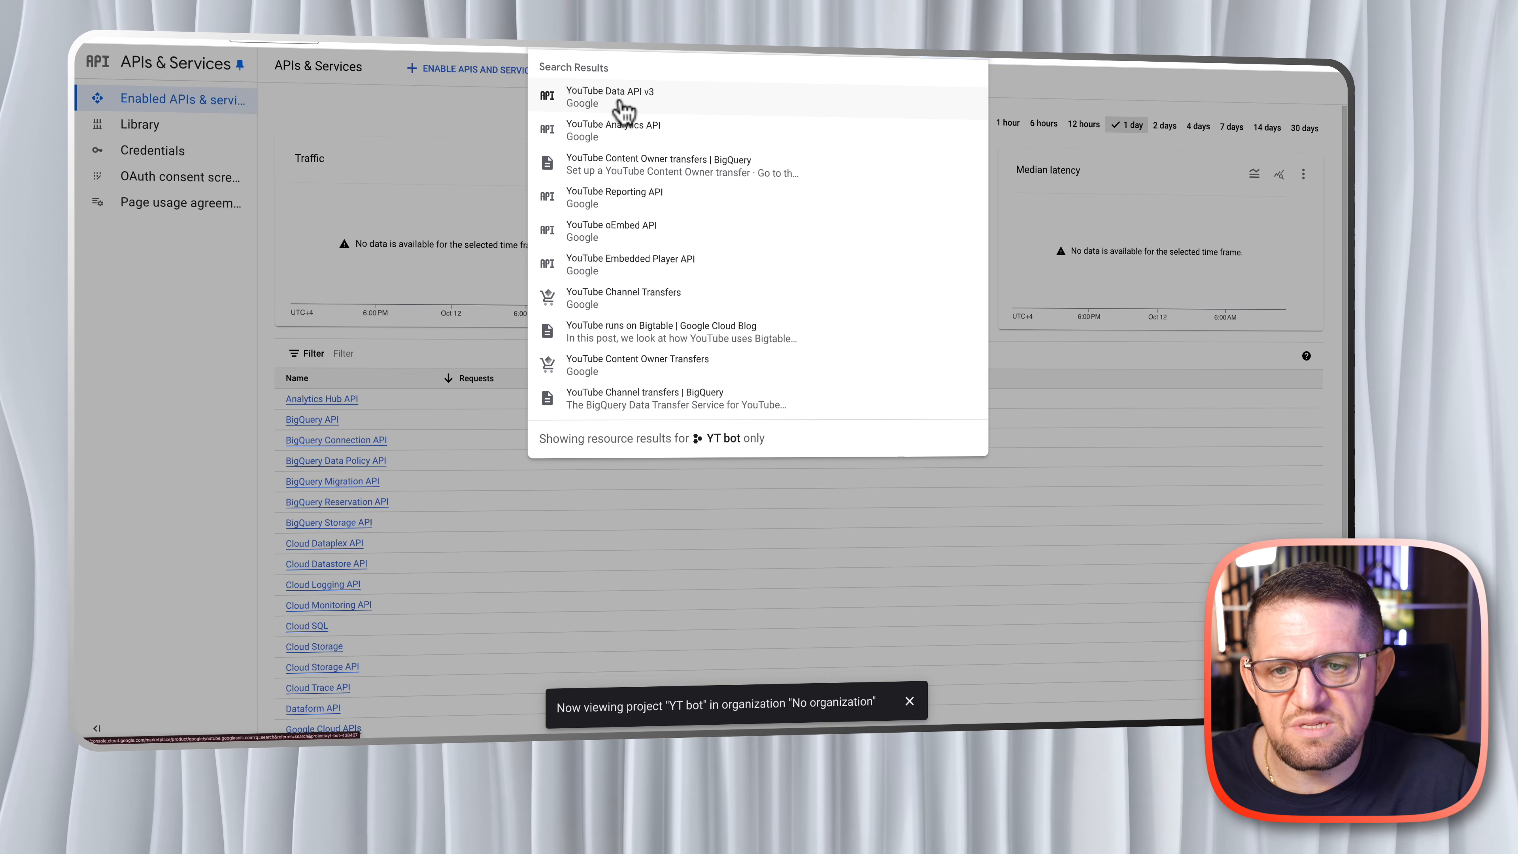
pyautogui.click(623, 111)
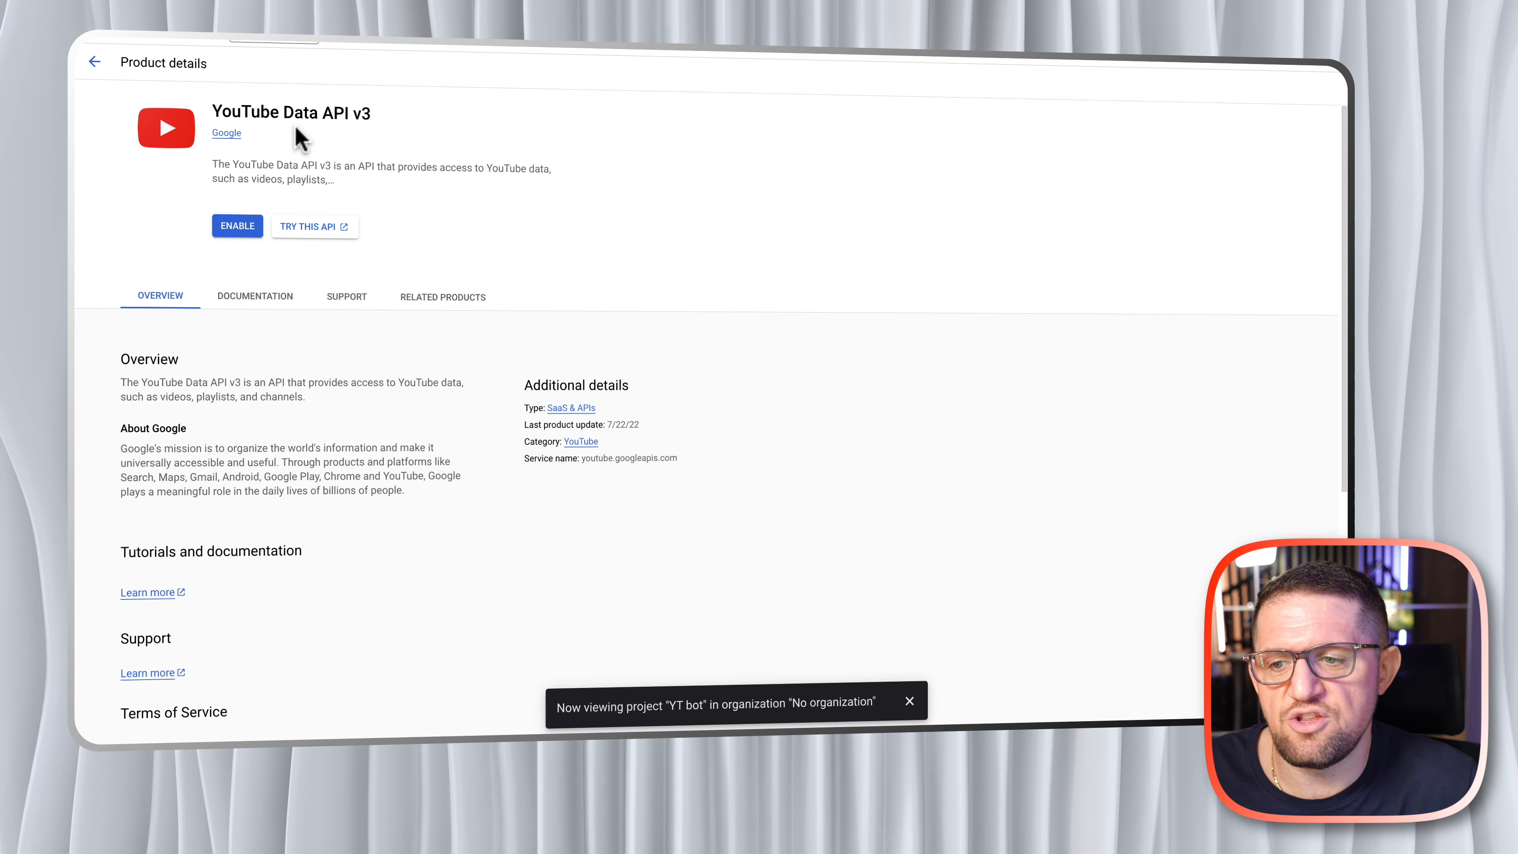
pyautogui.click(238, 226)
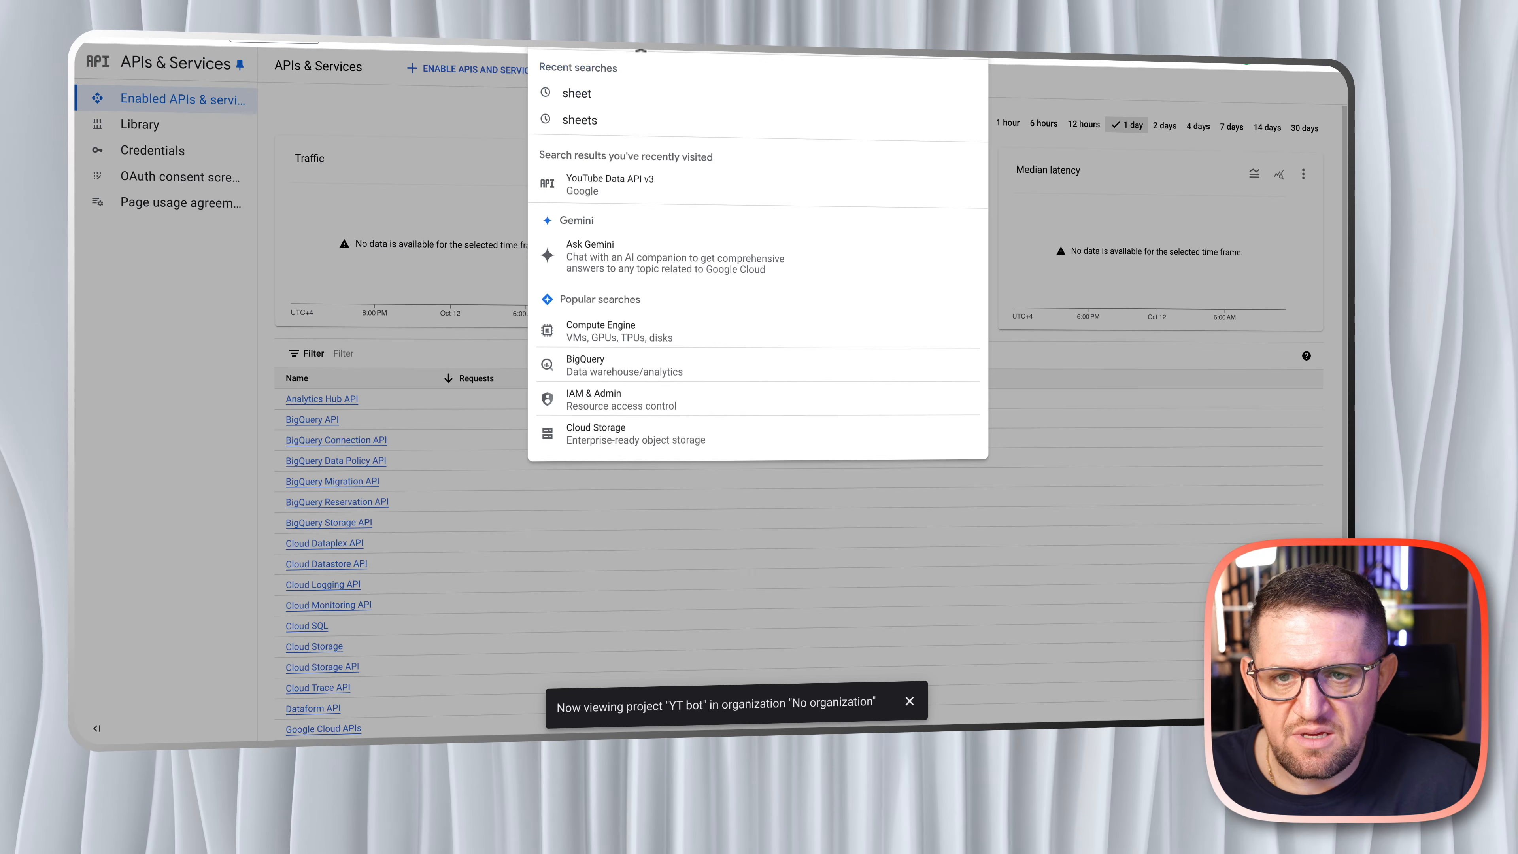
# - Search for "sheets" and enable the Google Sheets API for the YT bot project
pyautogui.write('sheets')
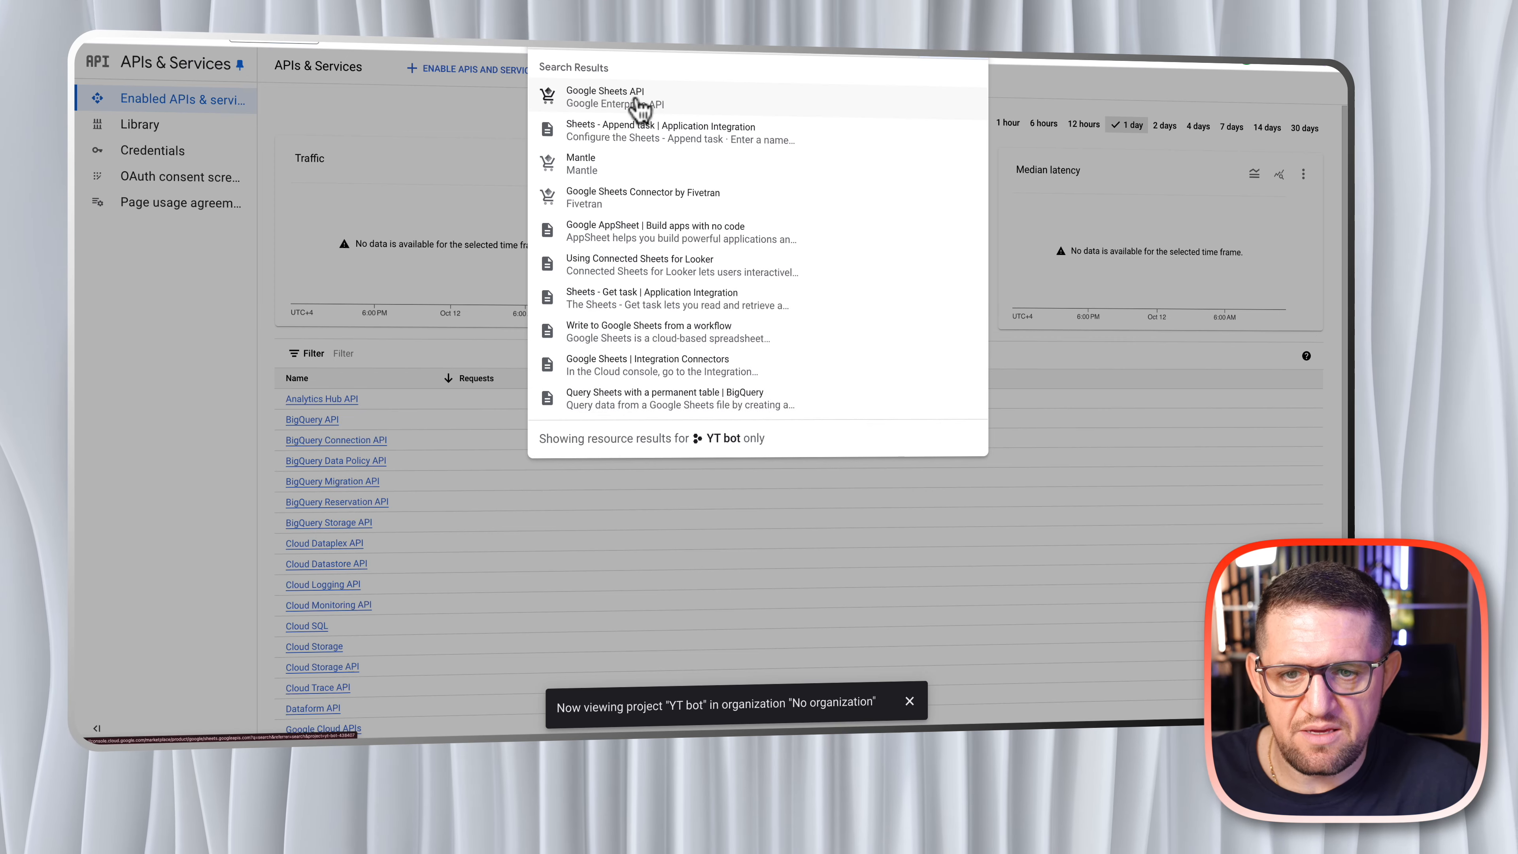
pyautogui.click(609, 114)
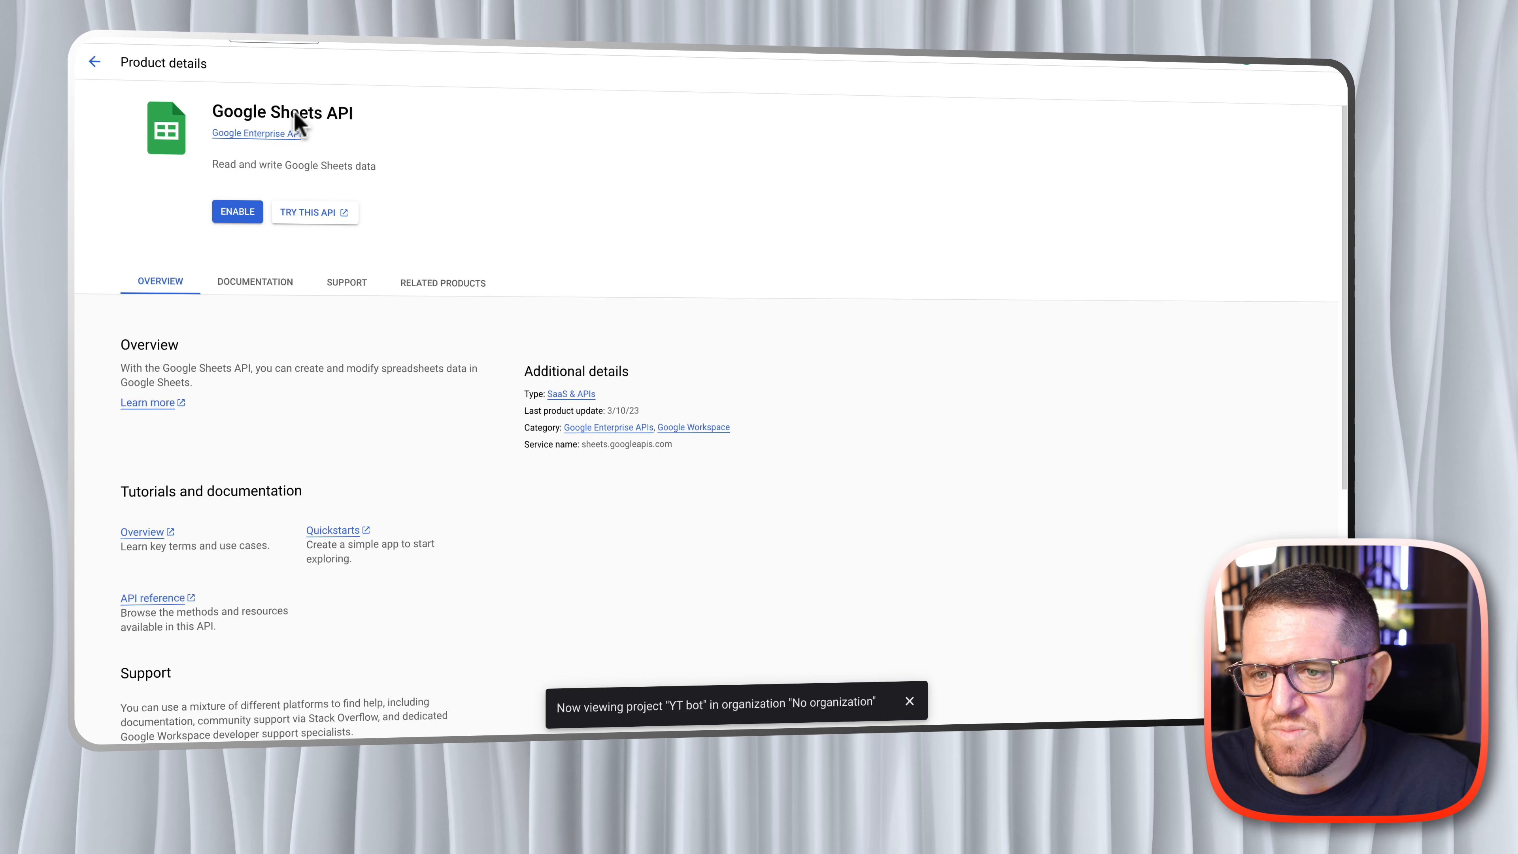
pyautogui.click(236, 215)
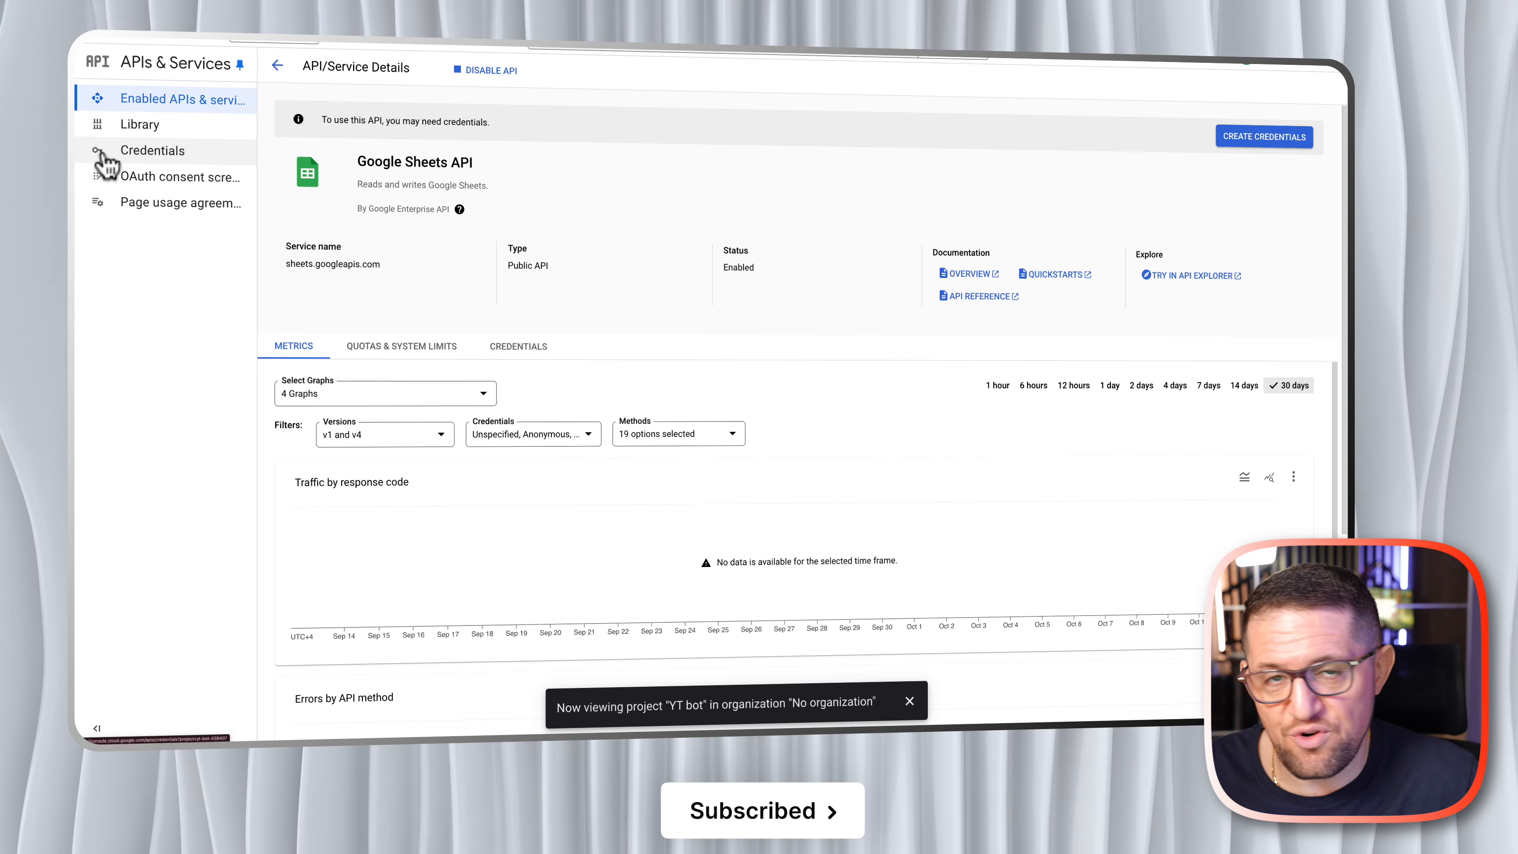
# - Start an OAuth client ID credential and create its required consent screen with the External user type
pyautogui.click(164, 160)
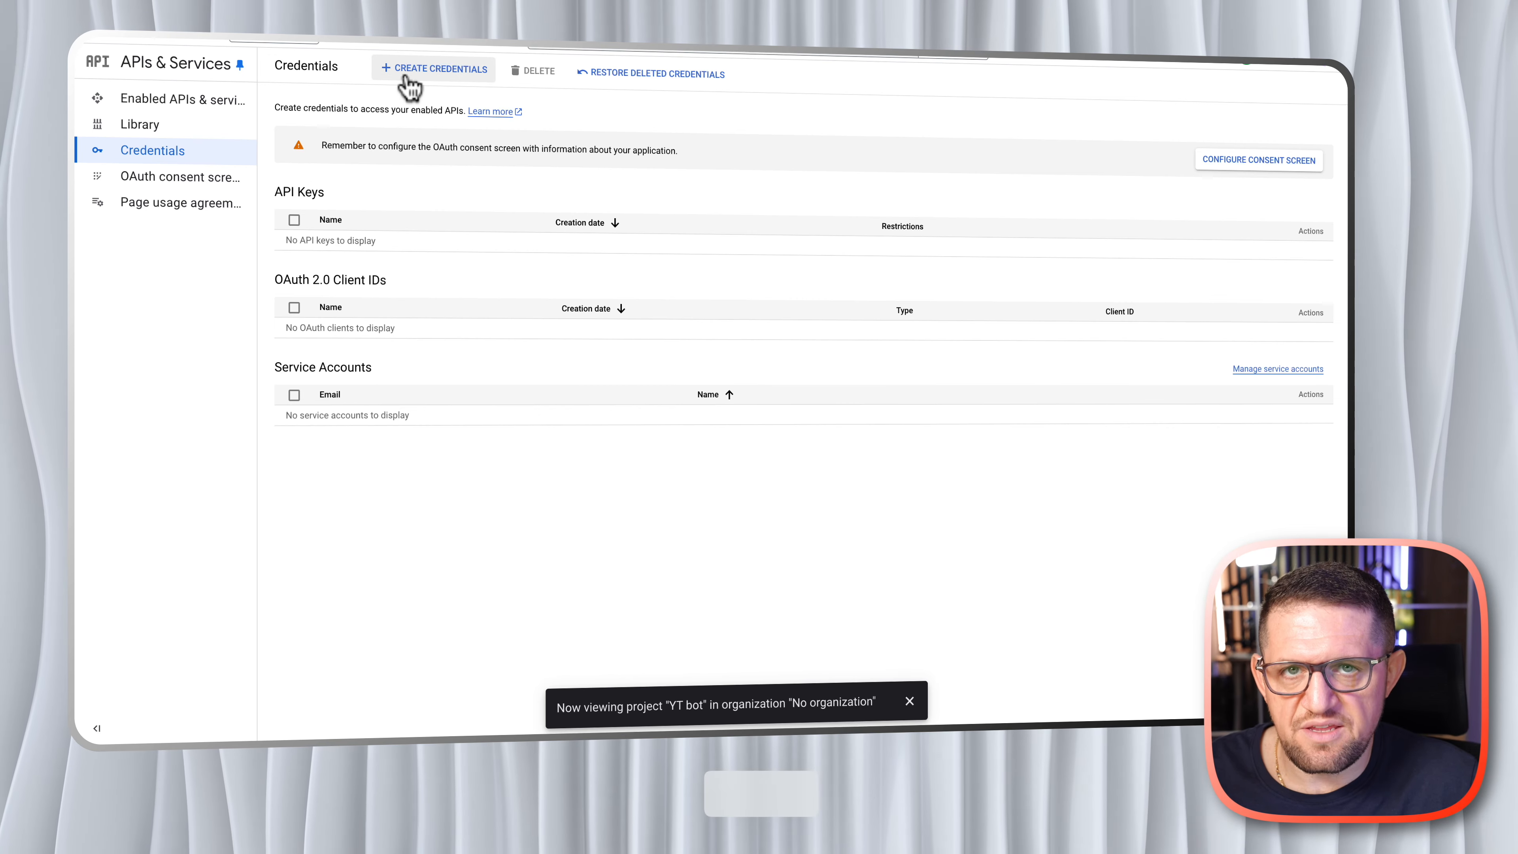
pyautogui.click(416, 70)
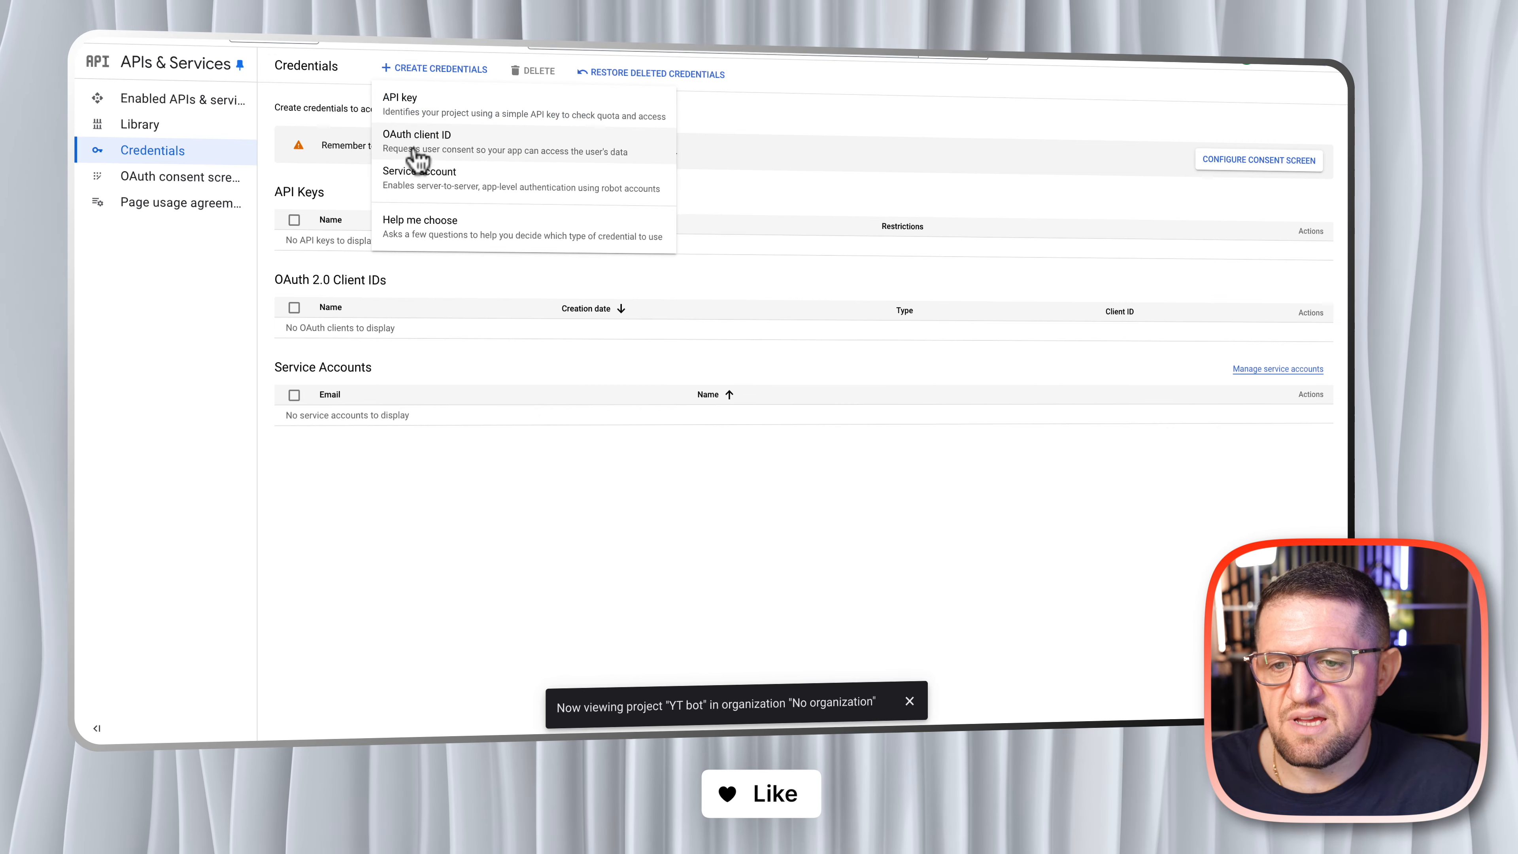
pyautogui.click(420, 152)
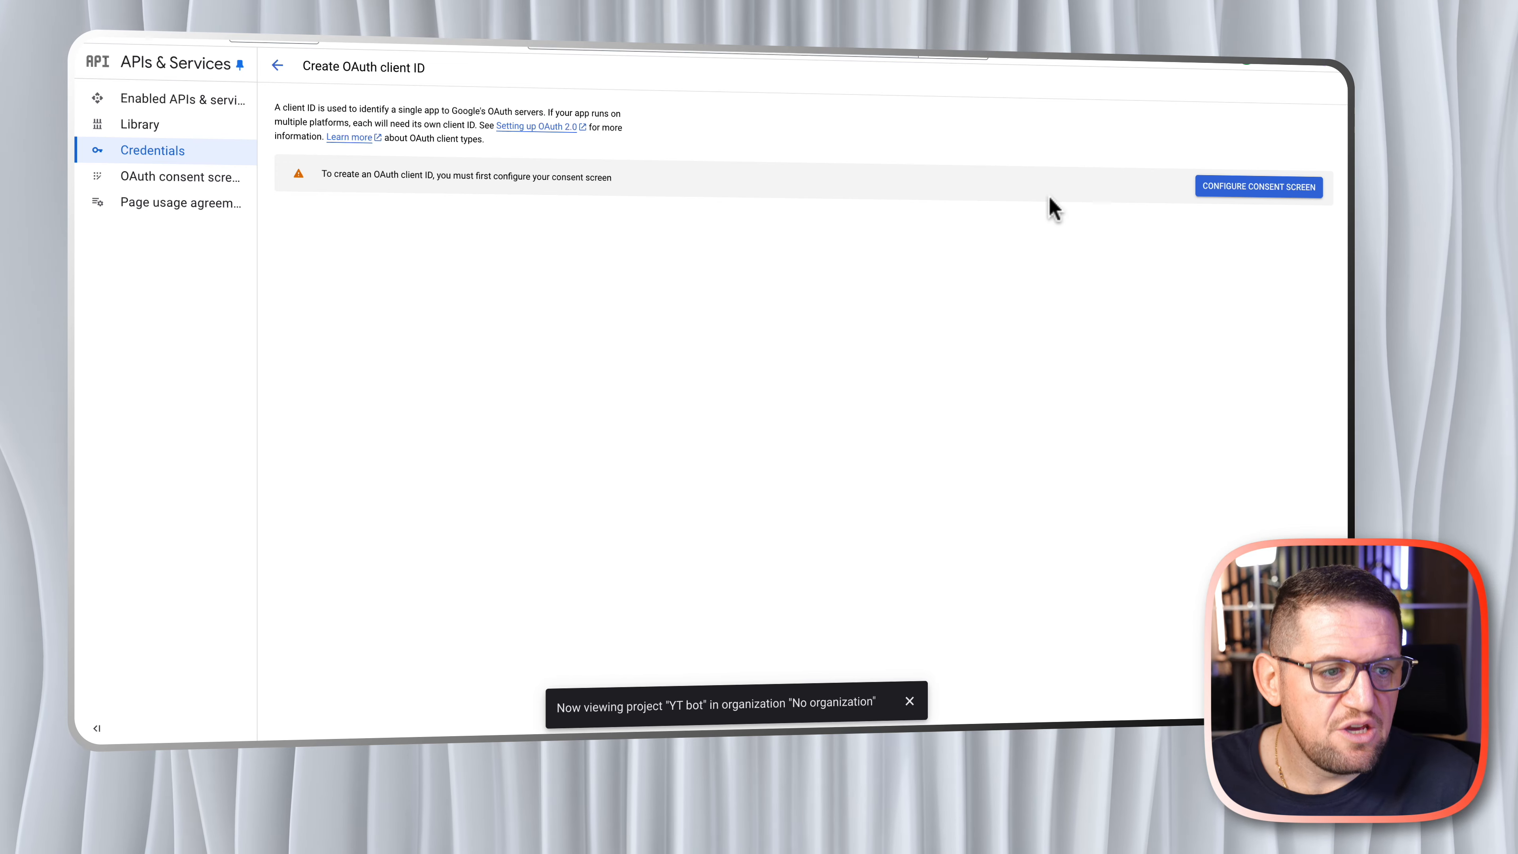
pyautogui.click(1249, 189)
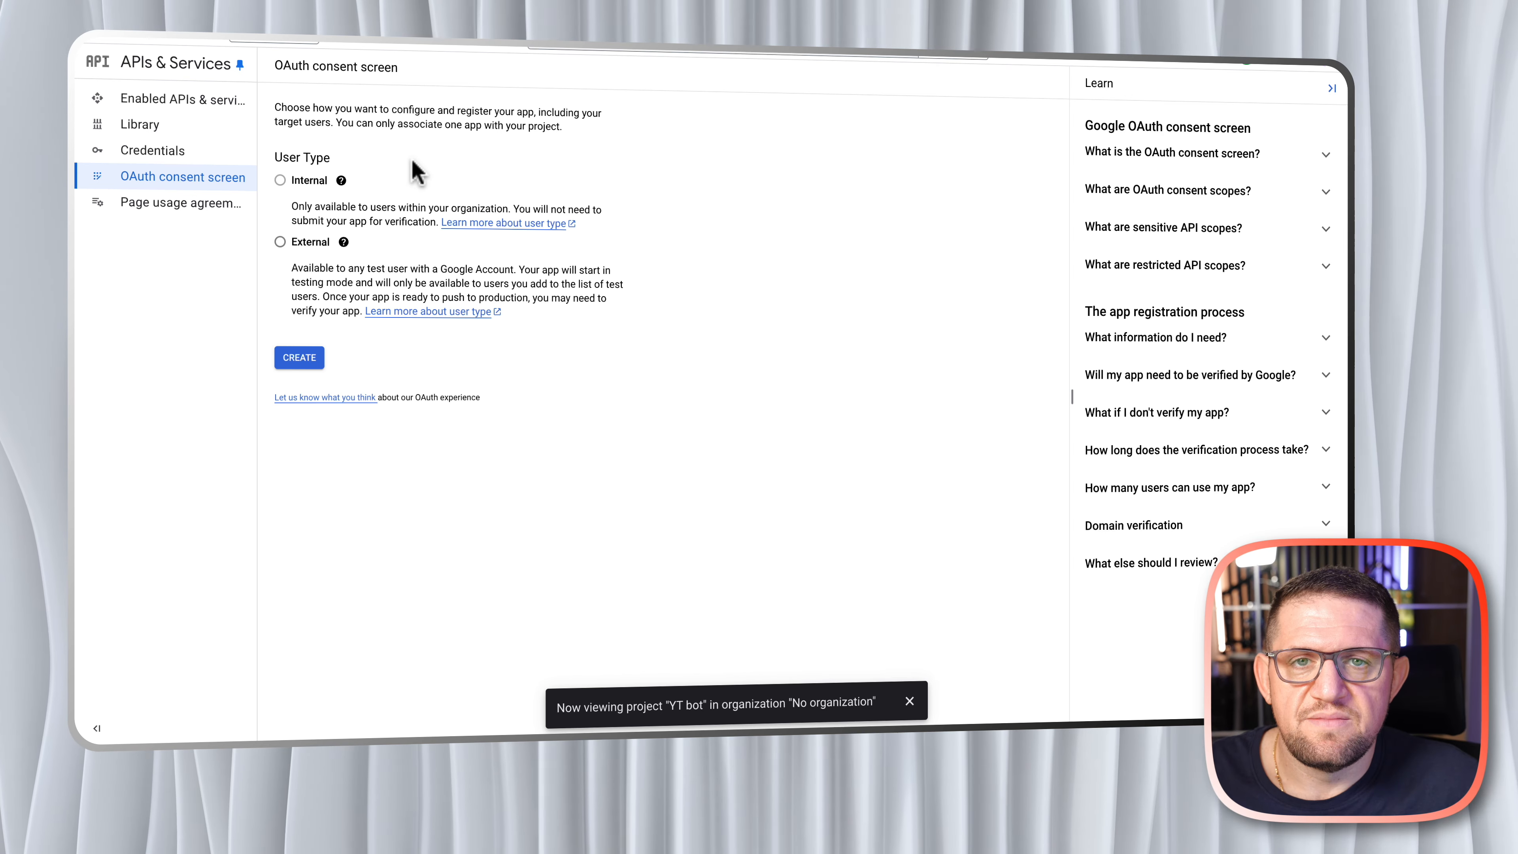
pyautogui.click(280, 243)
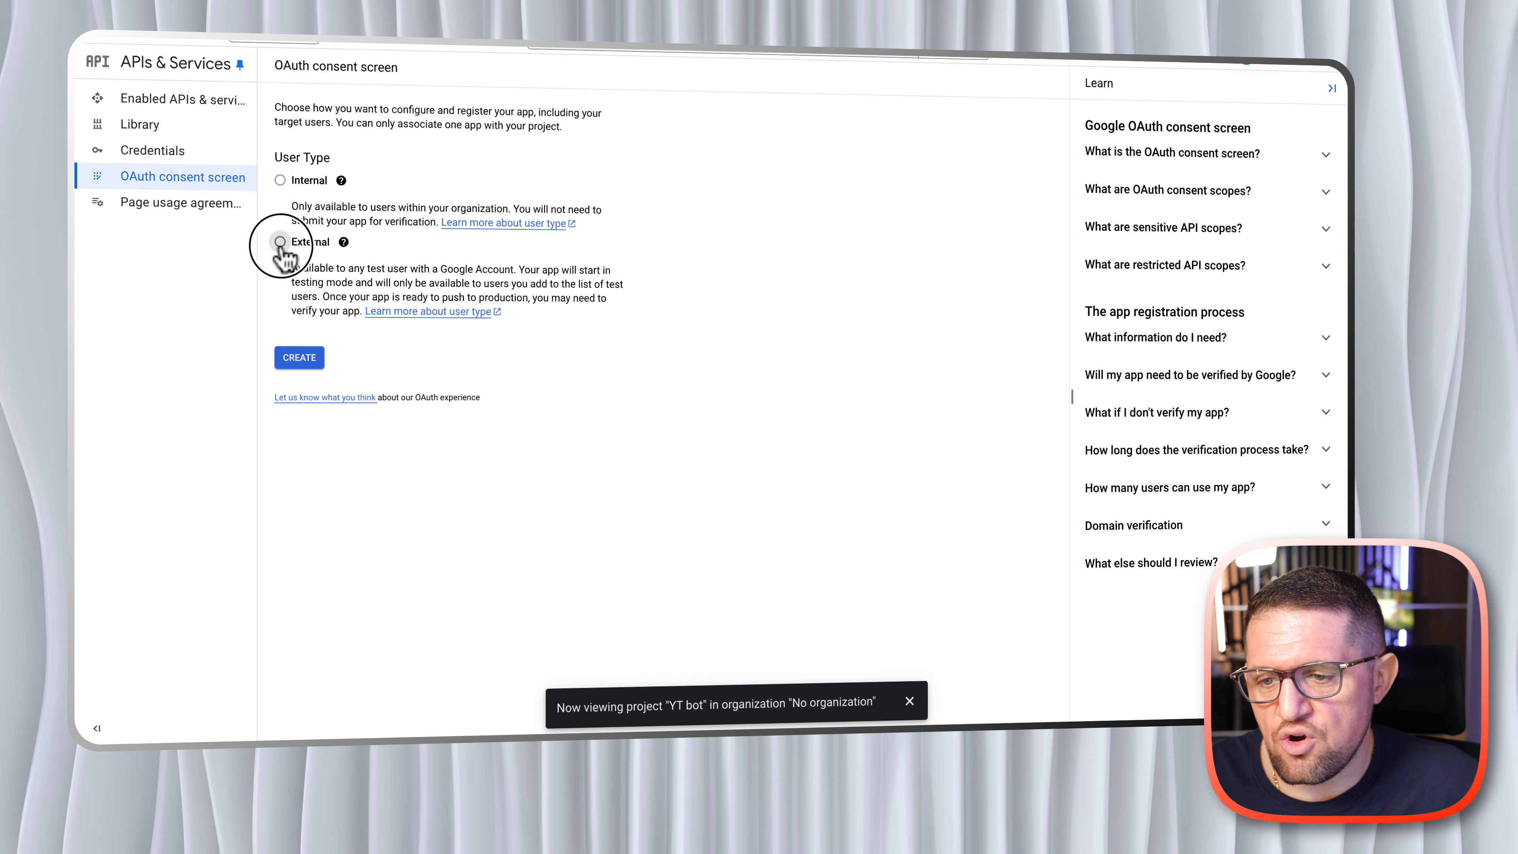
pyautogui.click(299, 358)
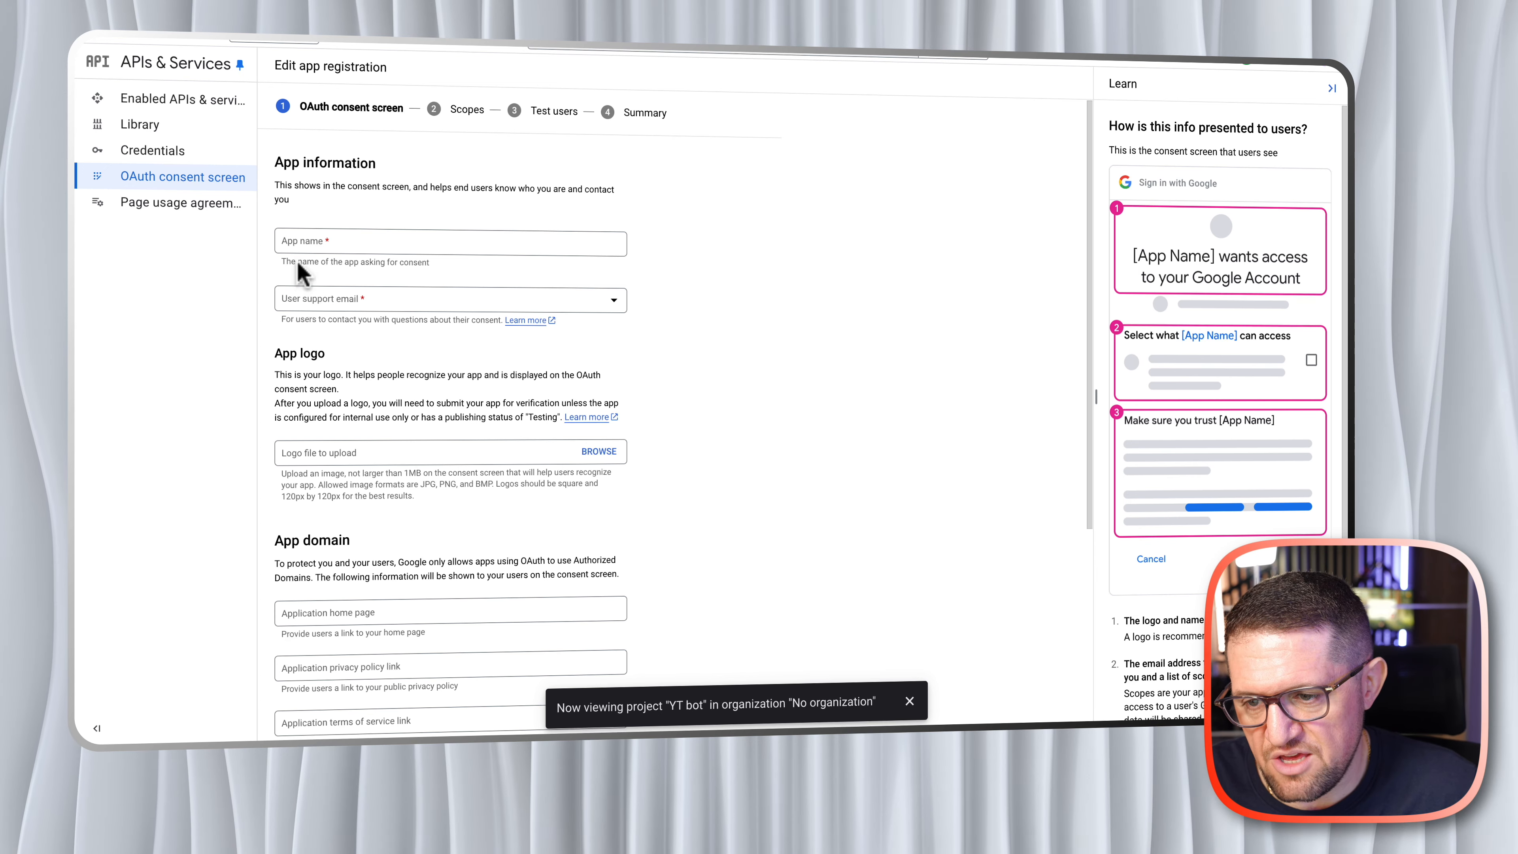
# - Name the consent screen app "YT app", fill in the user support and developer contact e-mails, and save the app information
pyautogui.click(330, 245)
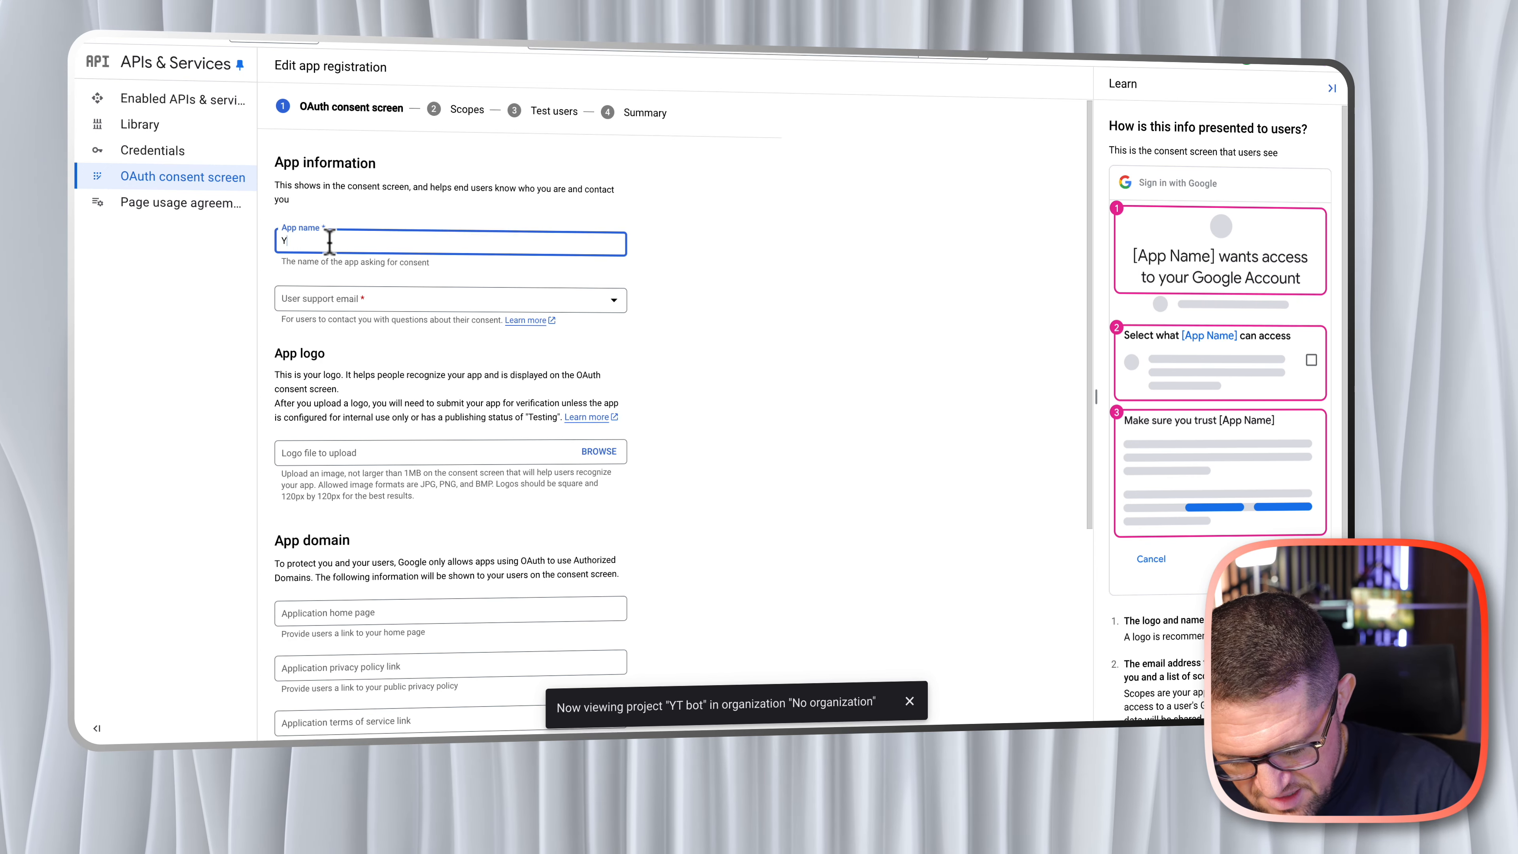
pyautogui.write('YT app')
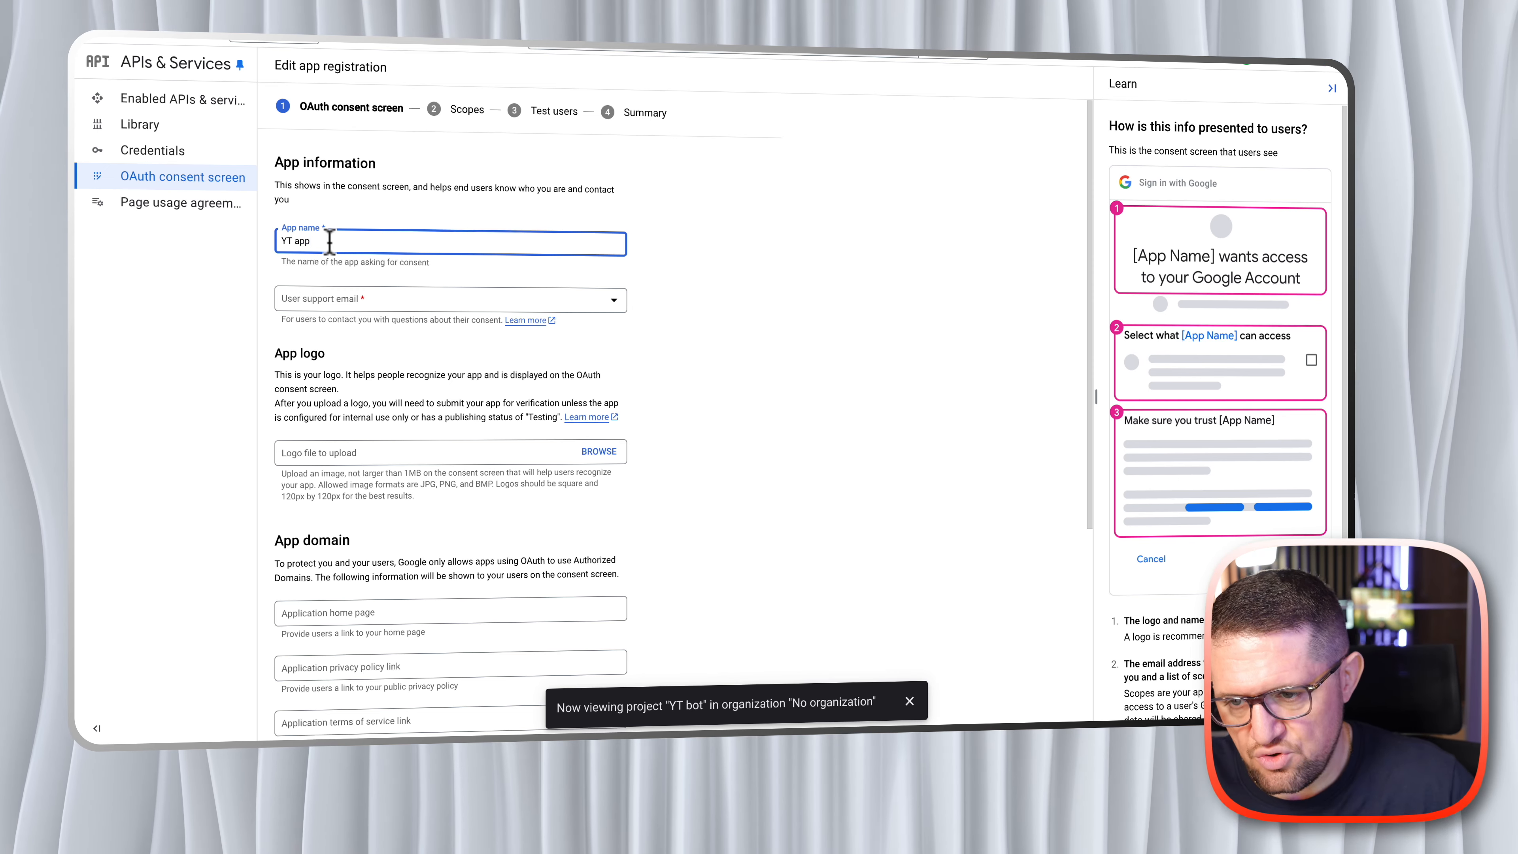
pyautogui.scroll(-1, 538, 251)
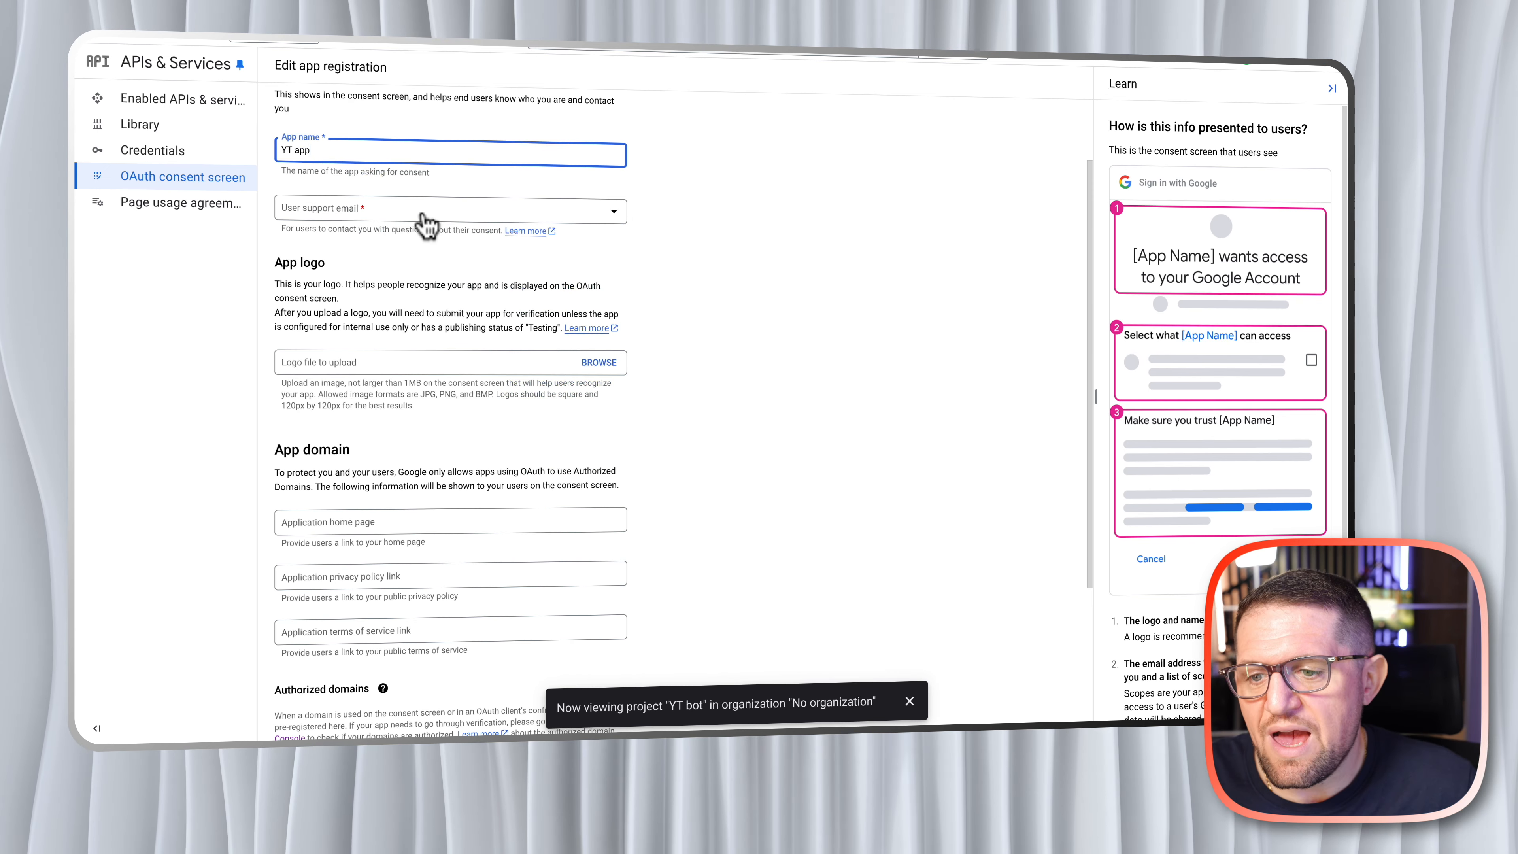
pyautogui.click(392, 212)
pyautogui.click(379, 217)
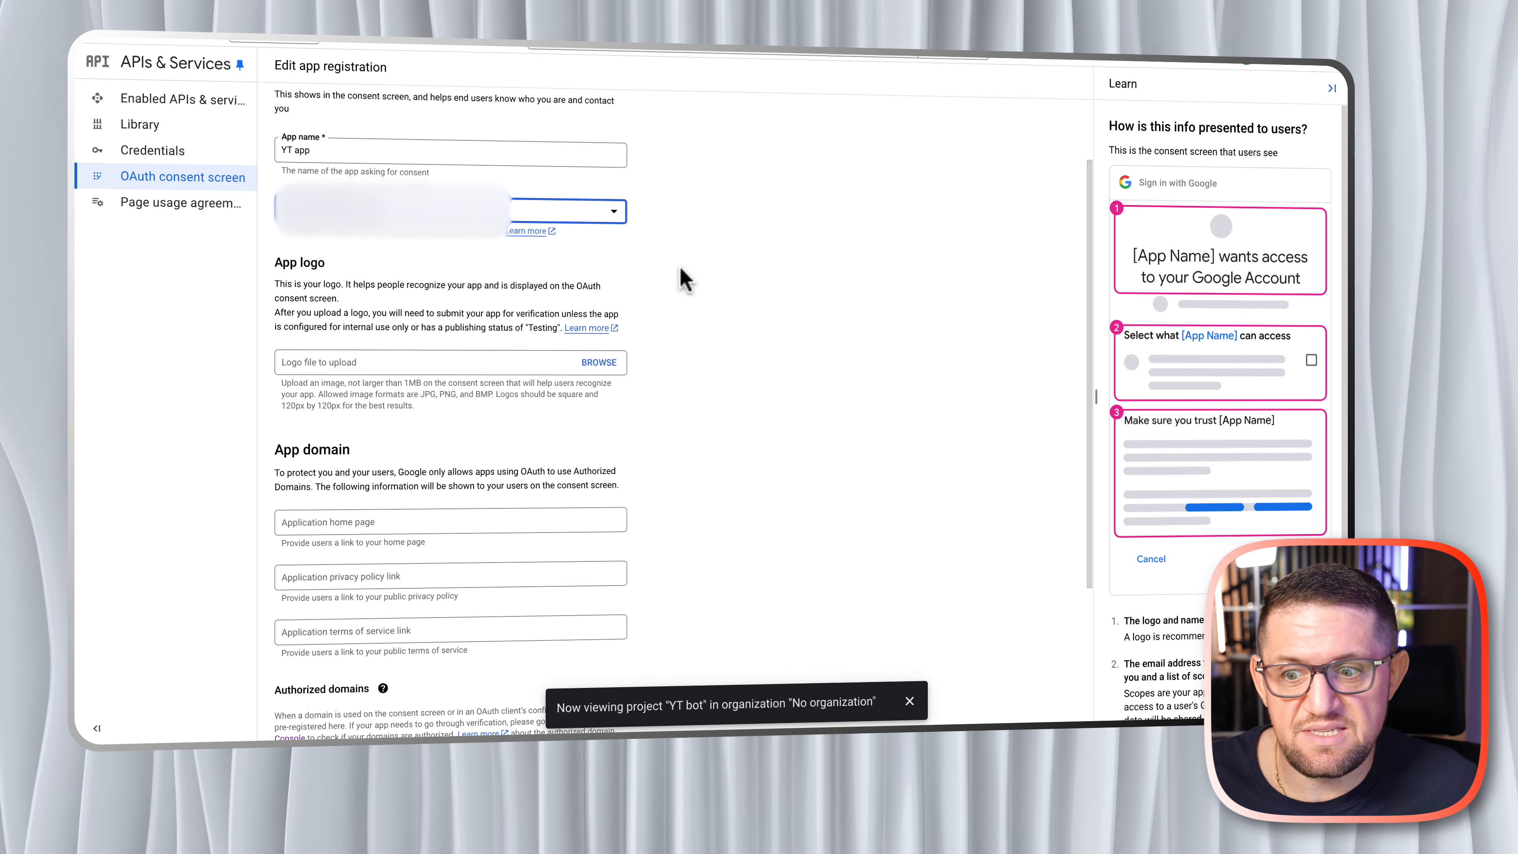
pyautogui.scroll(-3, 683, 279)
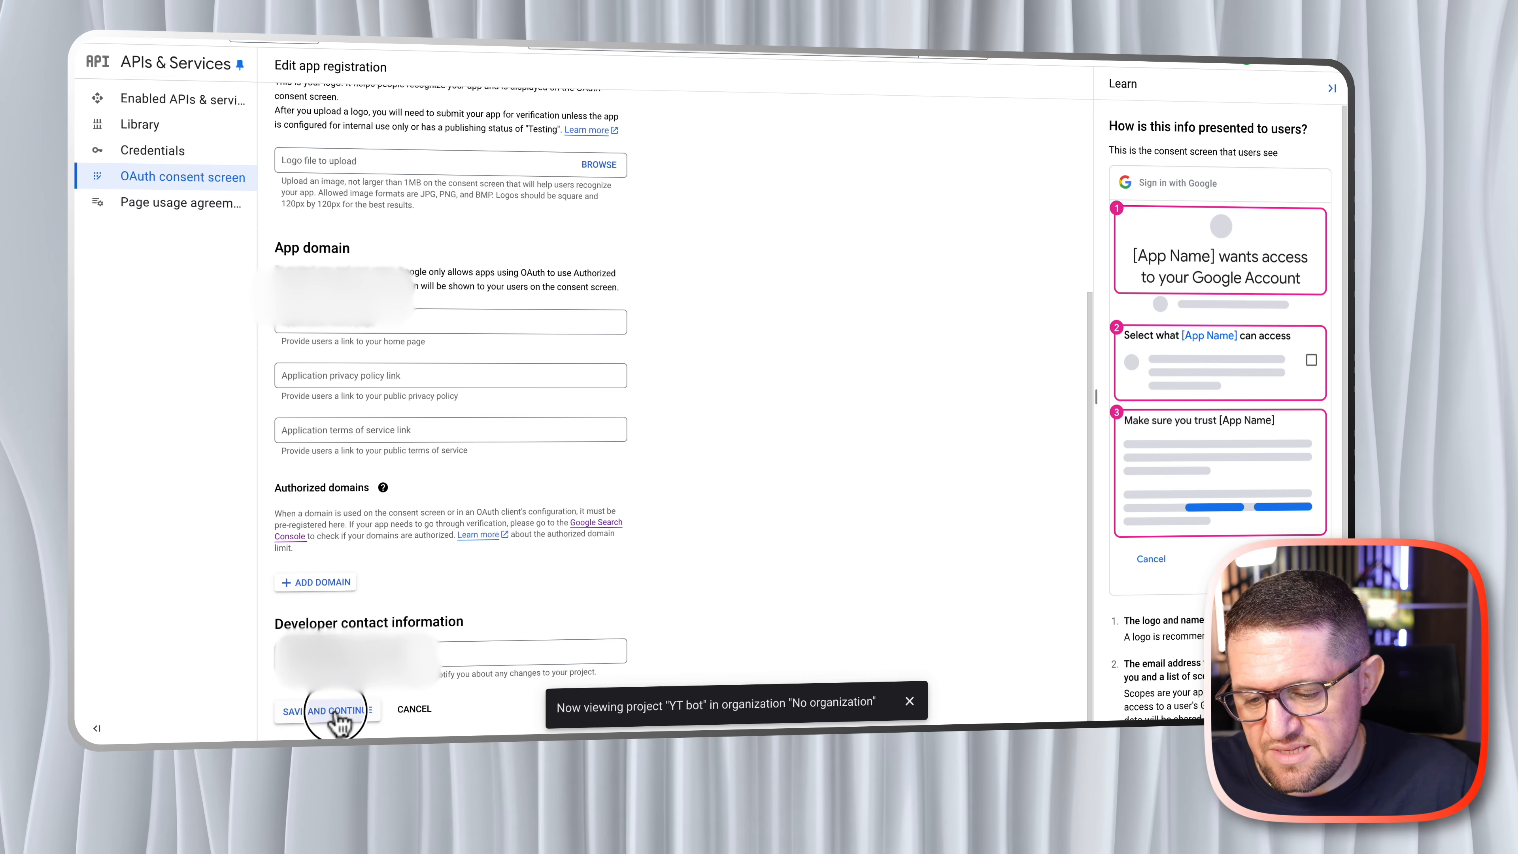
pyautogui.click(336, 710)
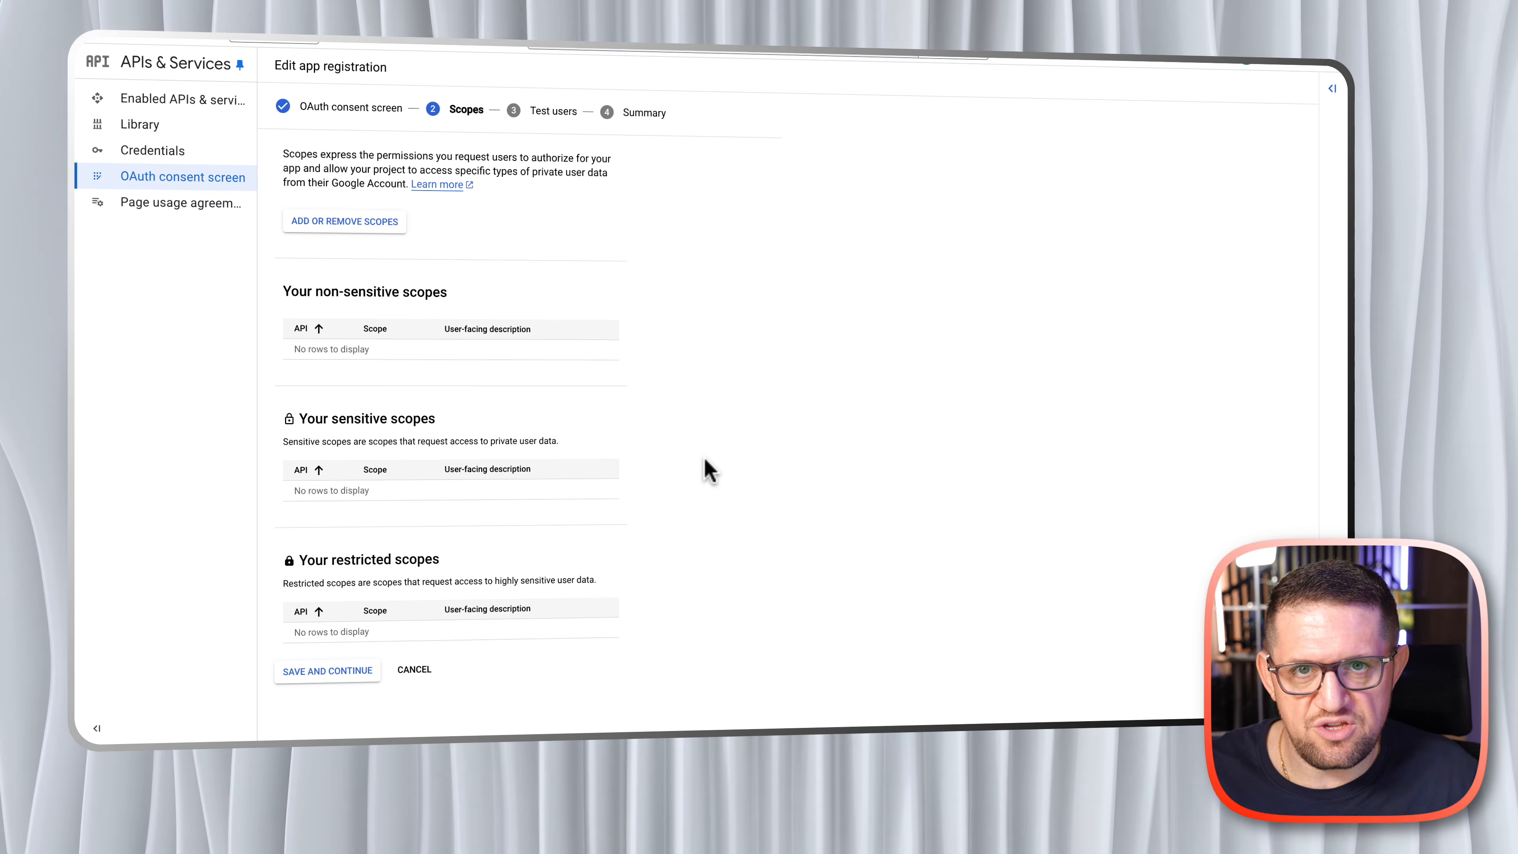
# - Filter the available scopes for "youtube" and add the YouTube Data API v3 scope .../auth/youtube.force-ssl to the app registration
pyautogui.click(347, 228)
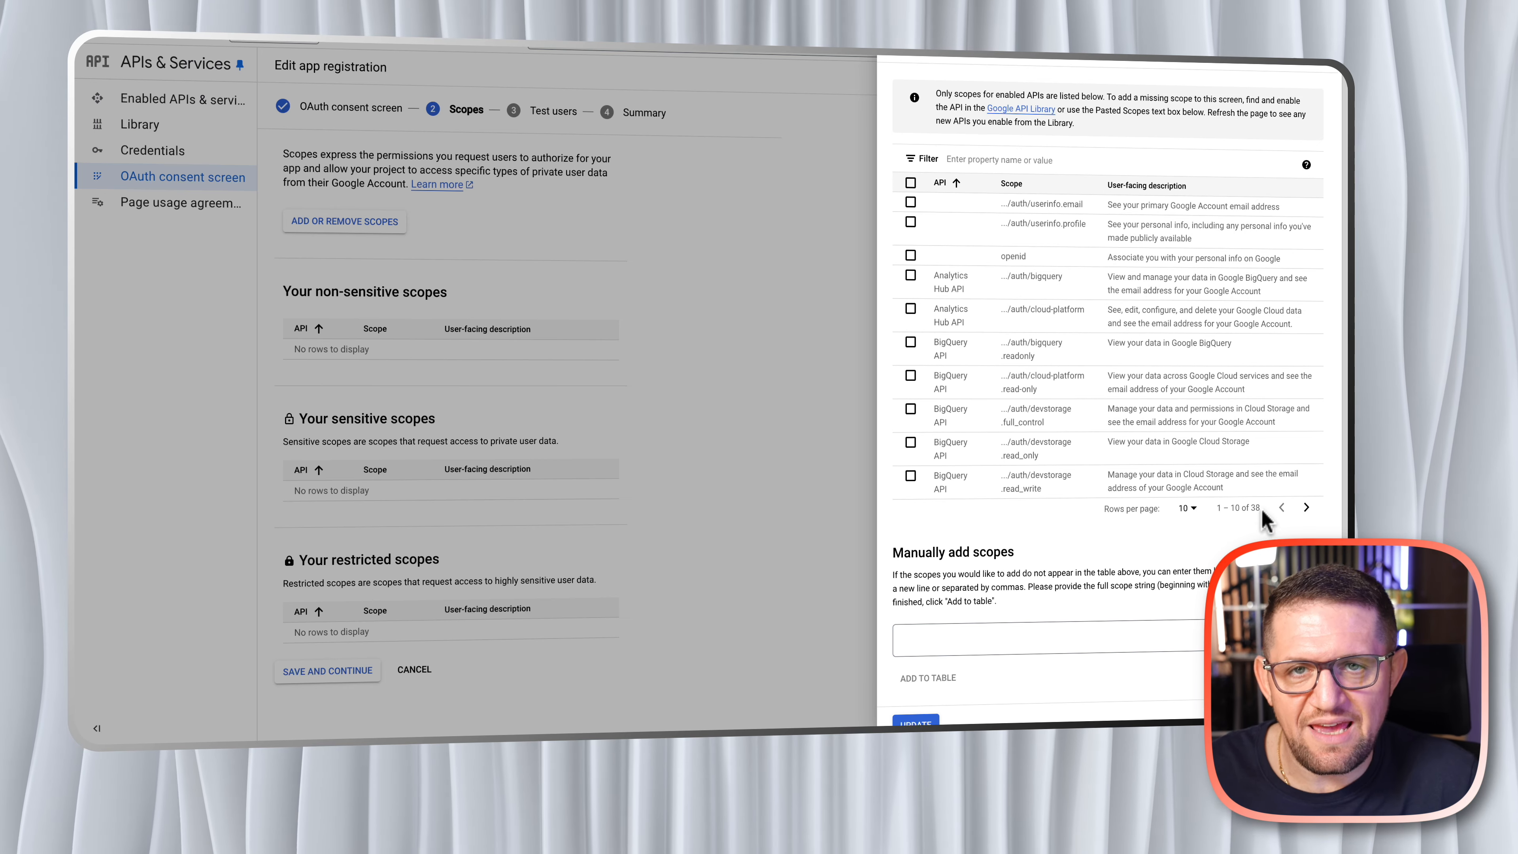
pyautogui.click(966, 160)
pyautogui.write('y')
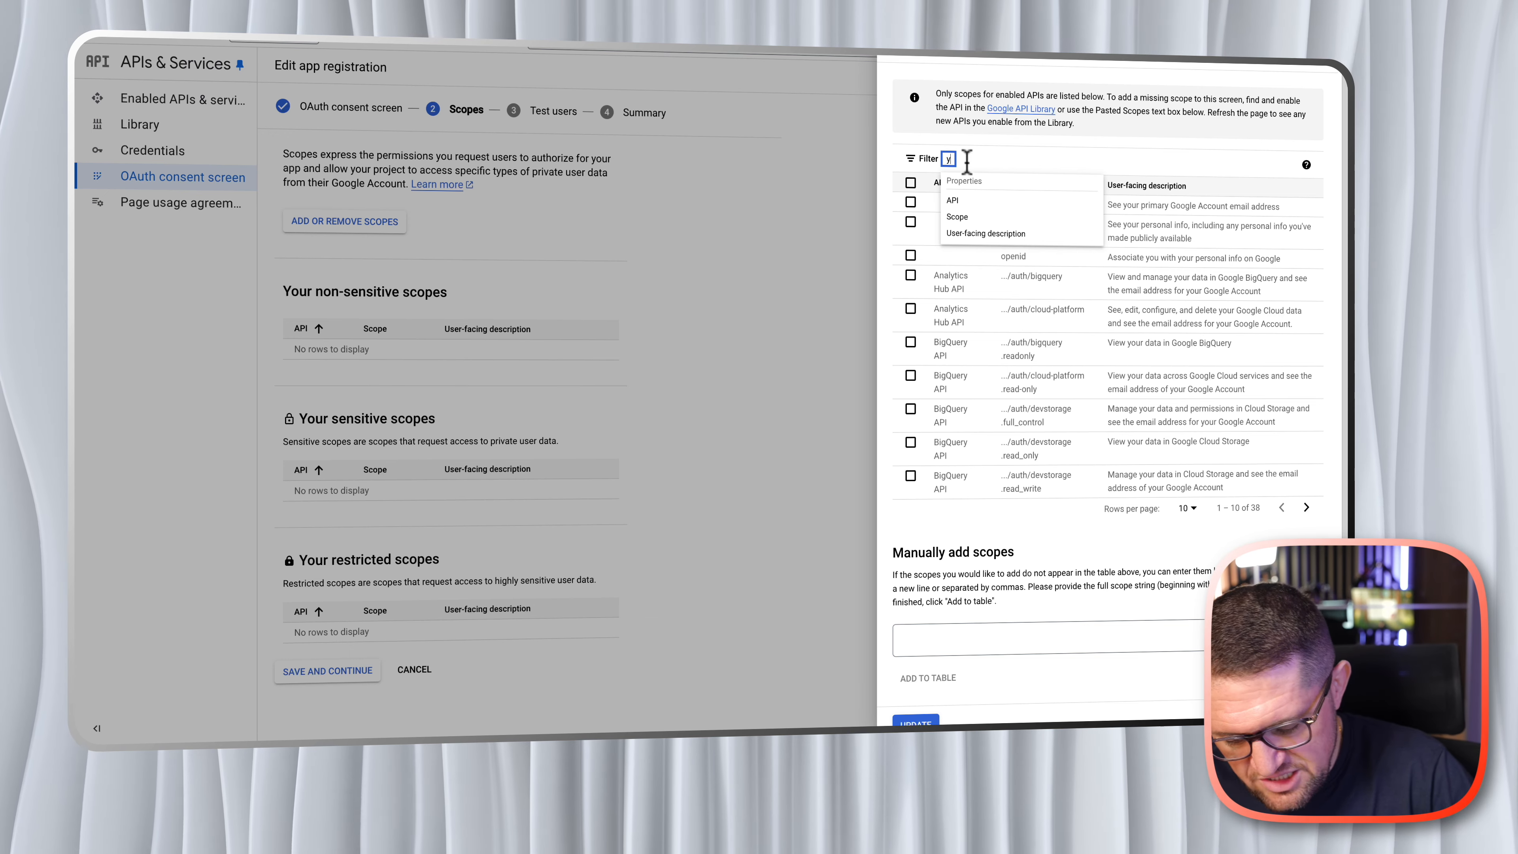
pyautogui.write('outube')
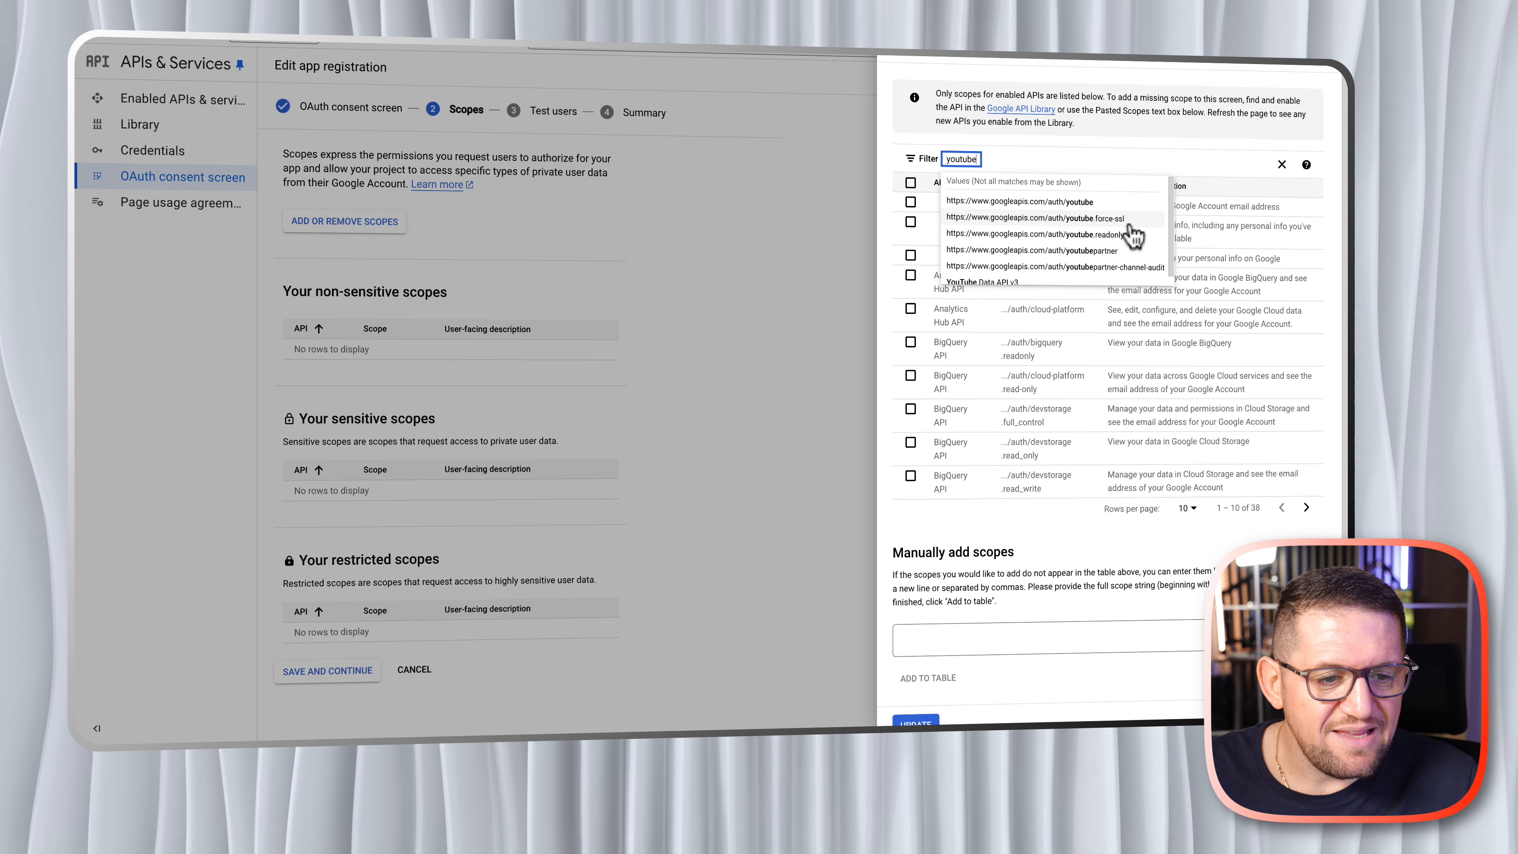
pyautogui.click(1108, 220)
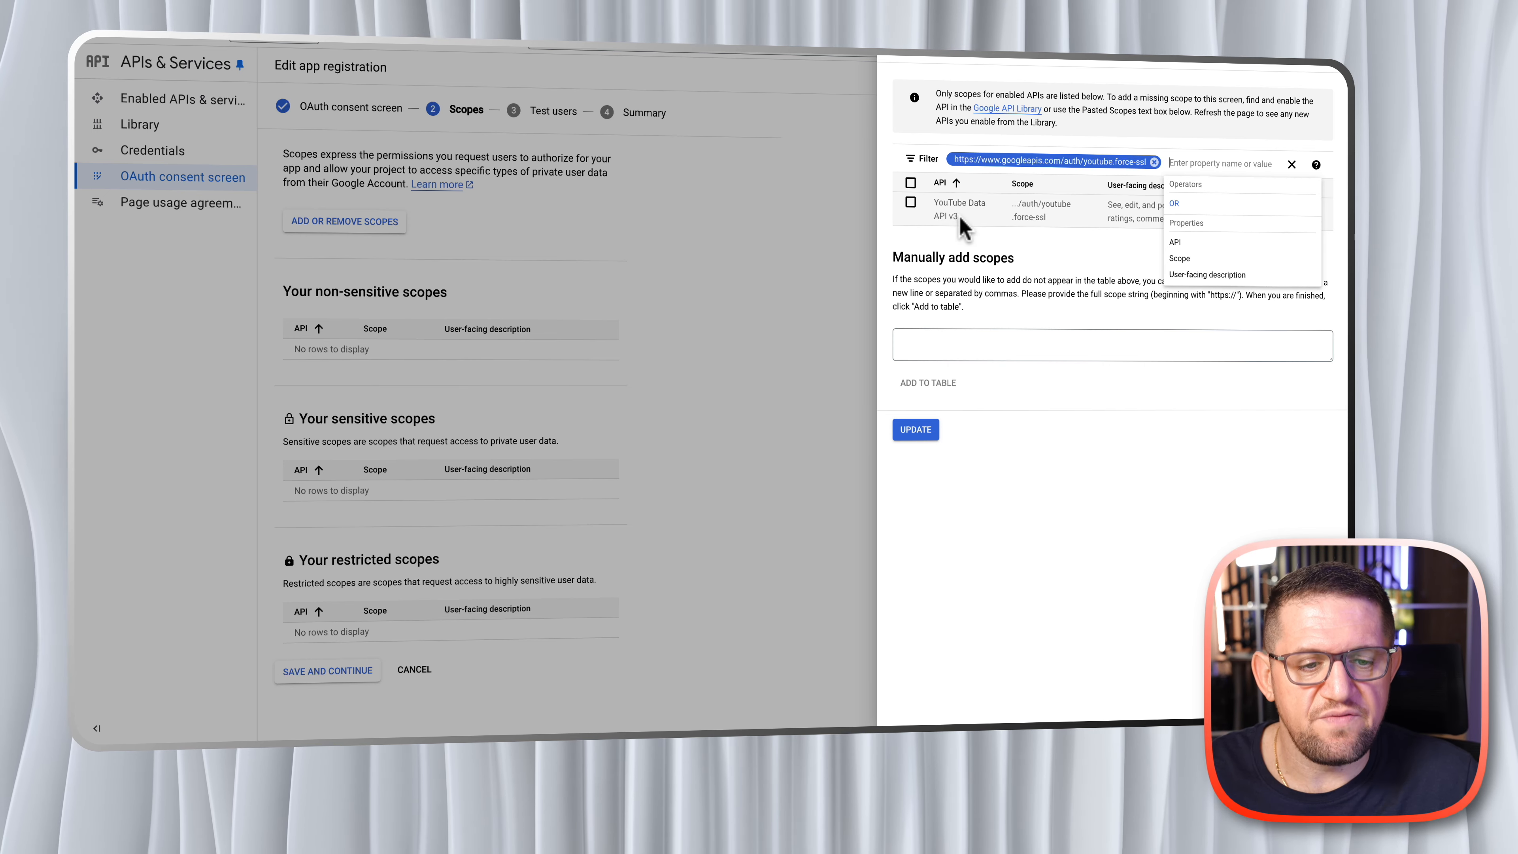
pyautogui.click(910, 203)
pyautogui.click(920, 432)
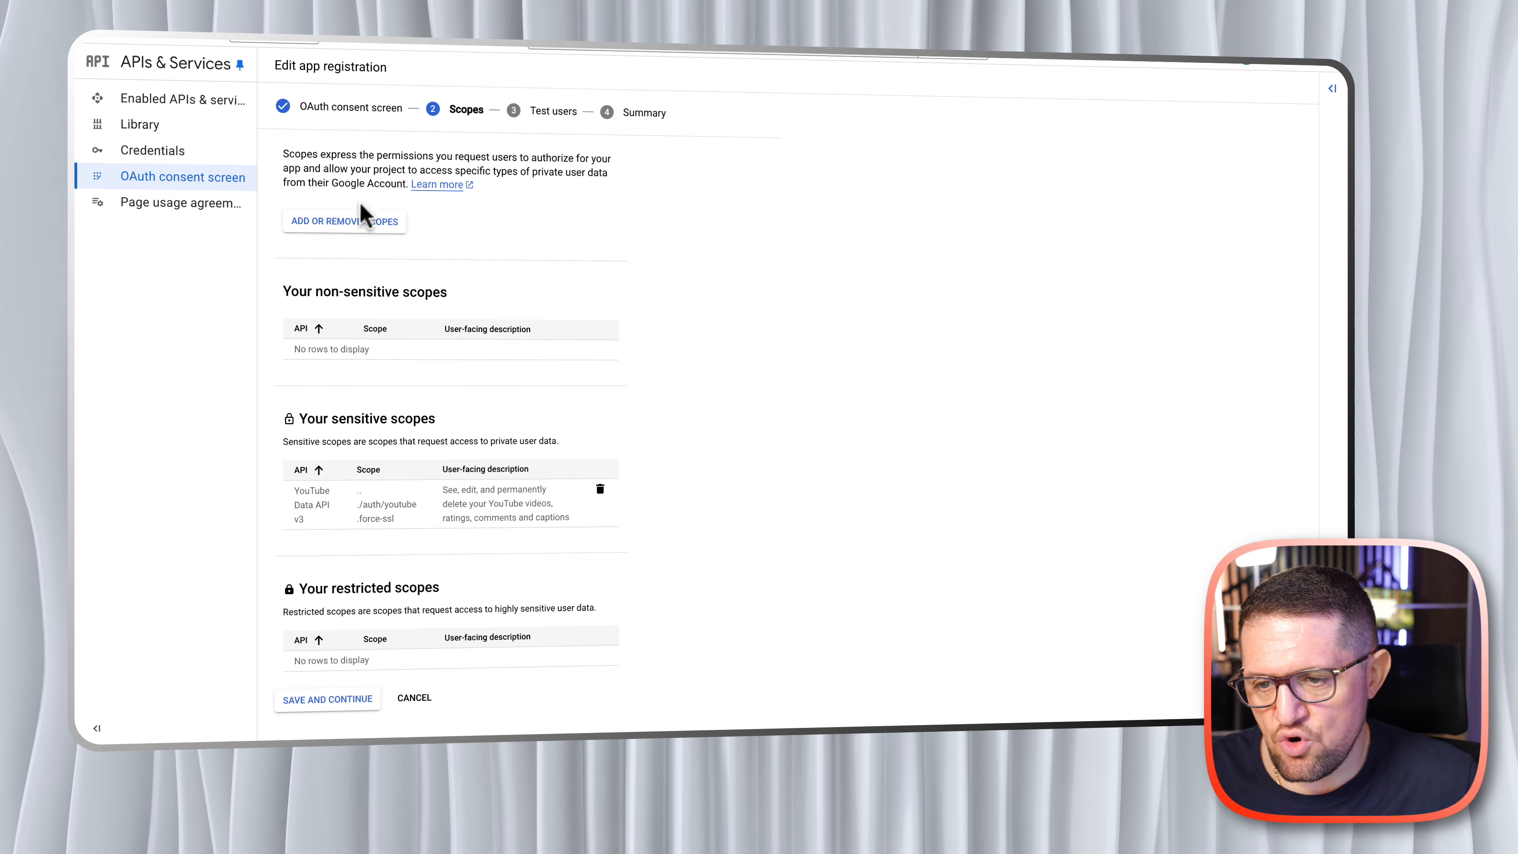
# - Filter for "google sheets", add the Google Sheets API scope .../auth/spreadsheets, and save the app's scopes
pyautogui.click(349, 230)
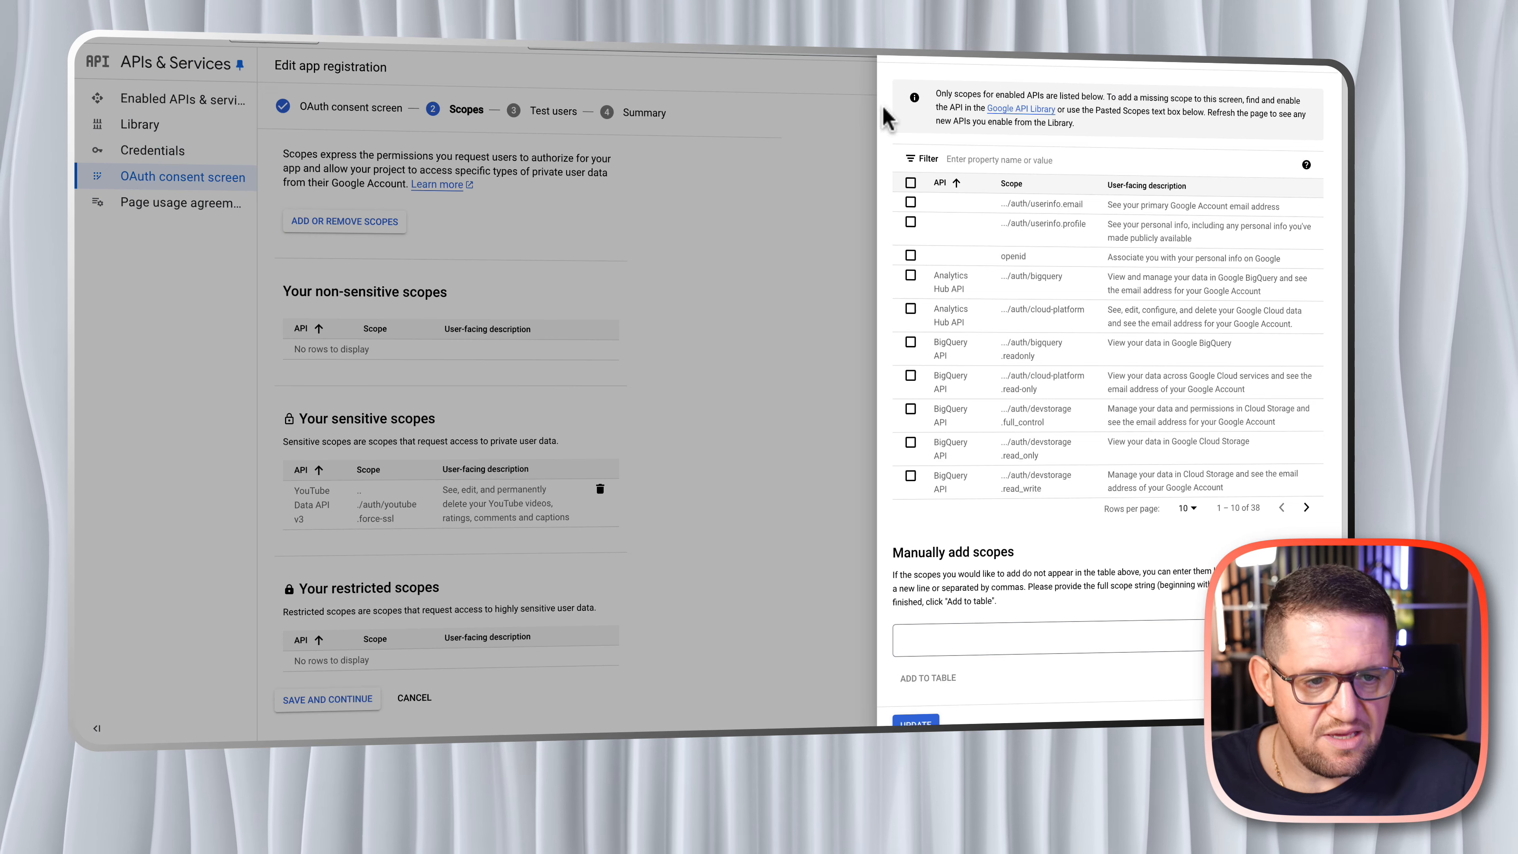
pyautogui.click(968, 160)
pyautogui.write('google sheets')
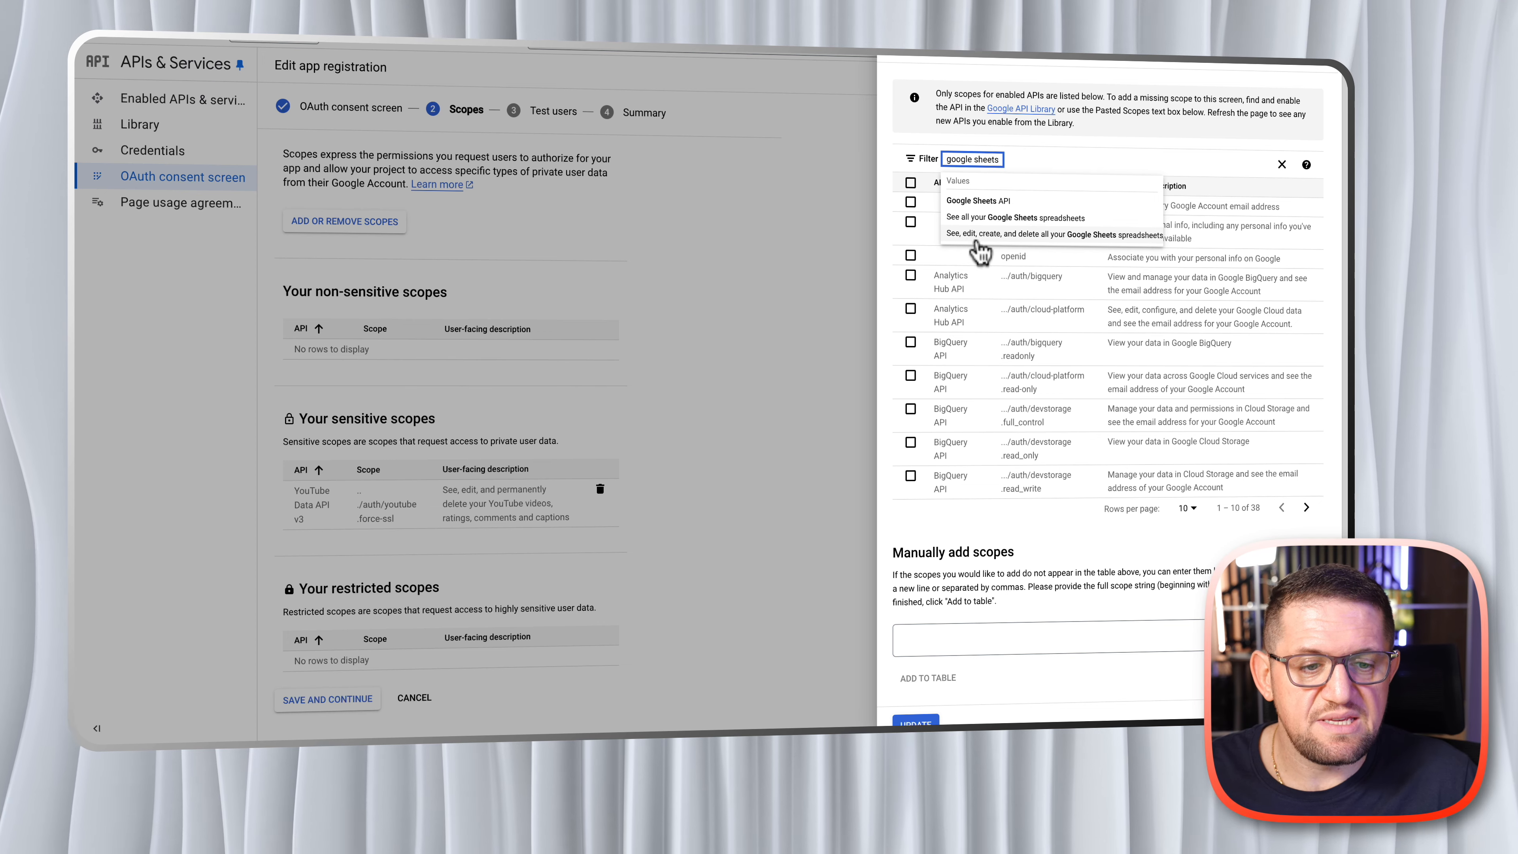
pyautogui.click(1102, 235)
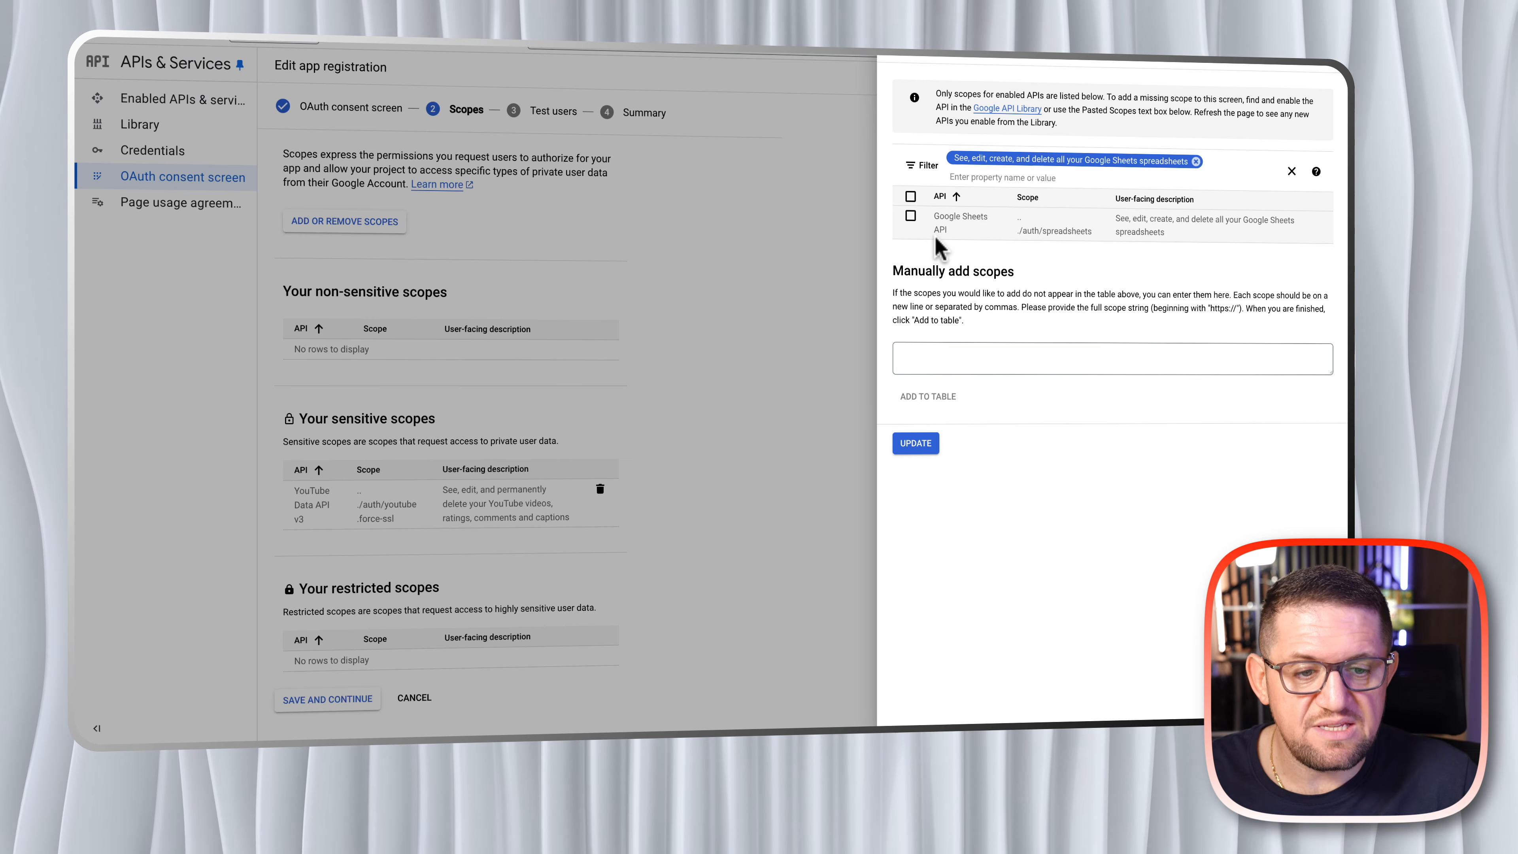
pyautogui.click(910, 217)
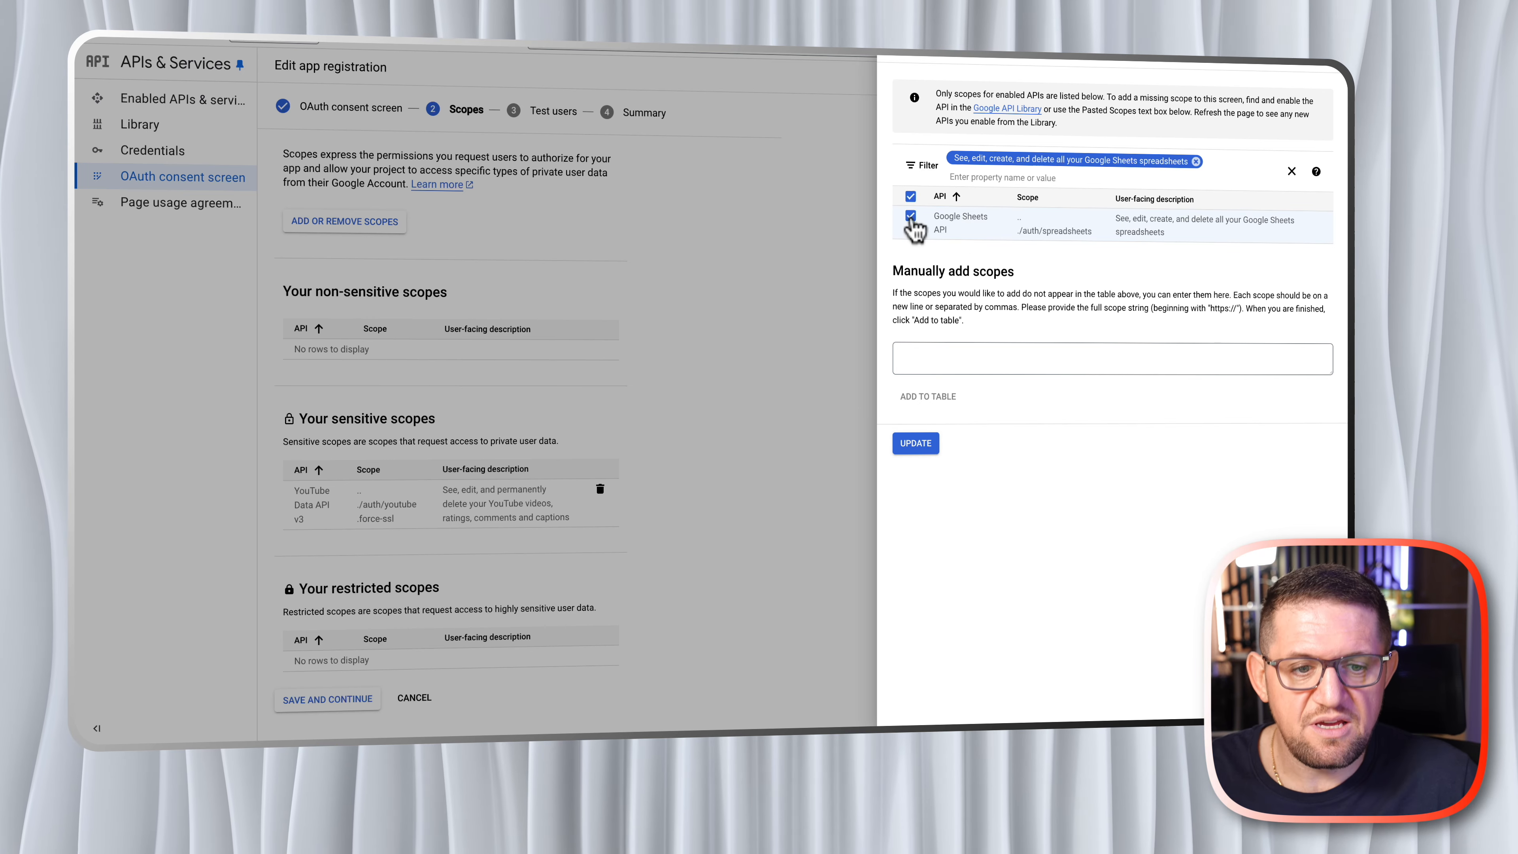
pyautogui.click(915, 443)
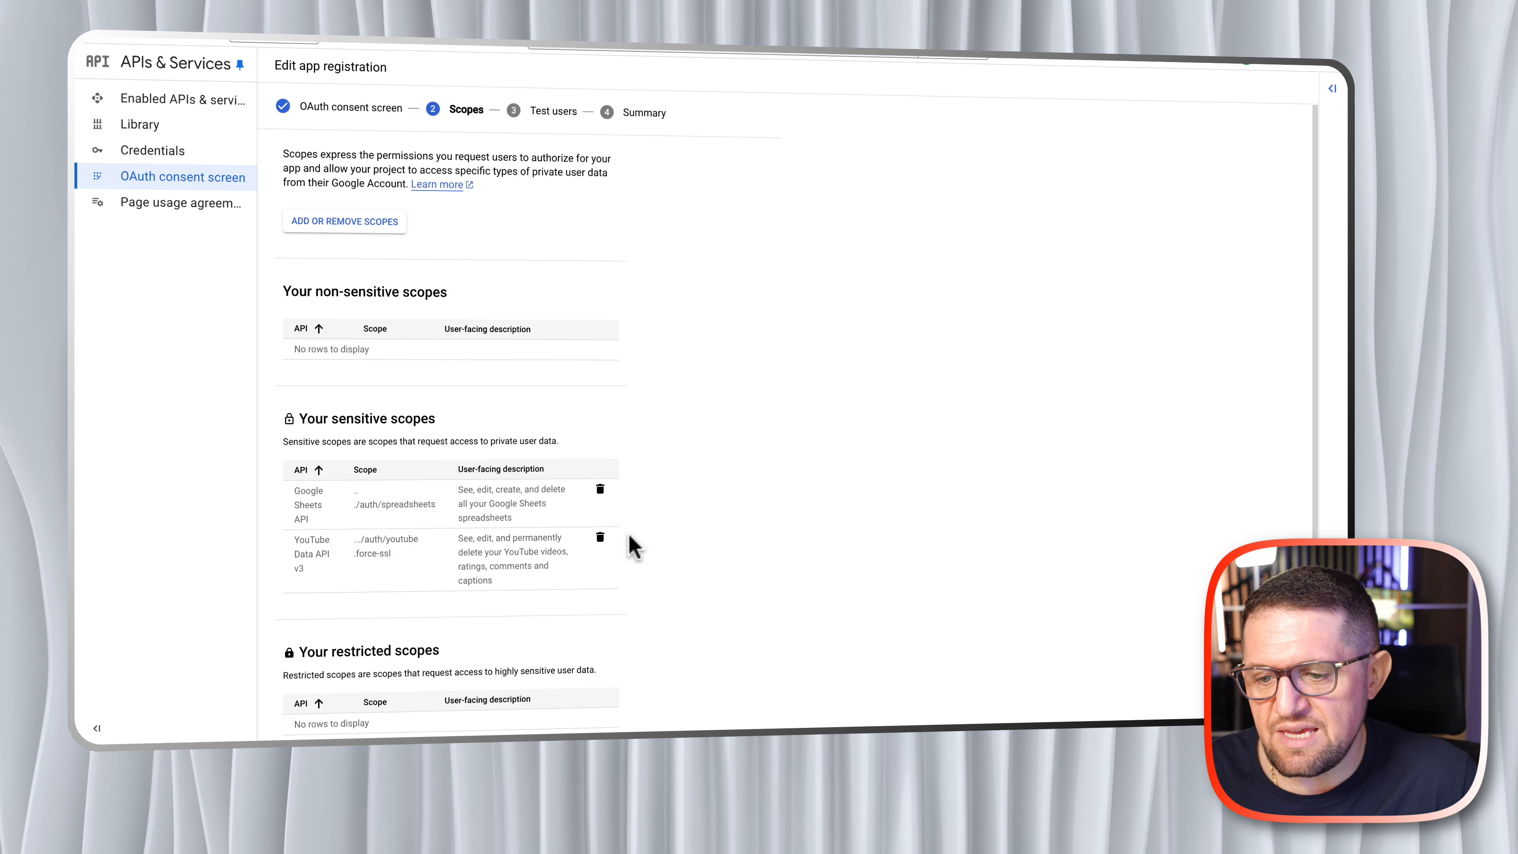
pyautogui.scroll(-2, 647, 500)
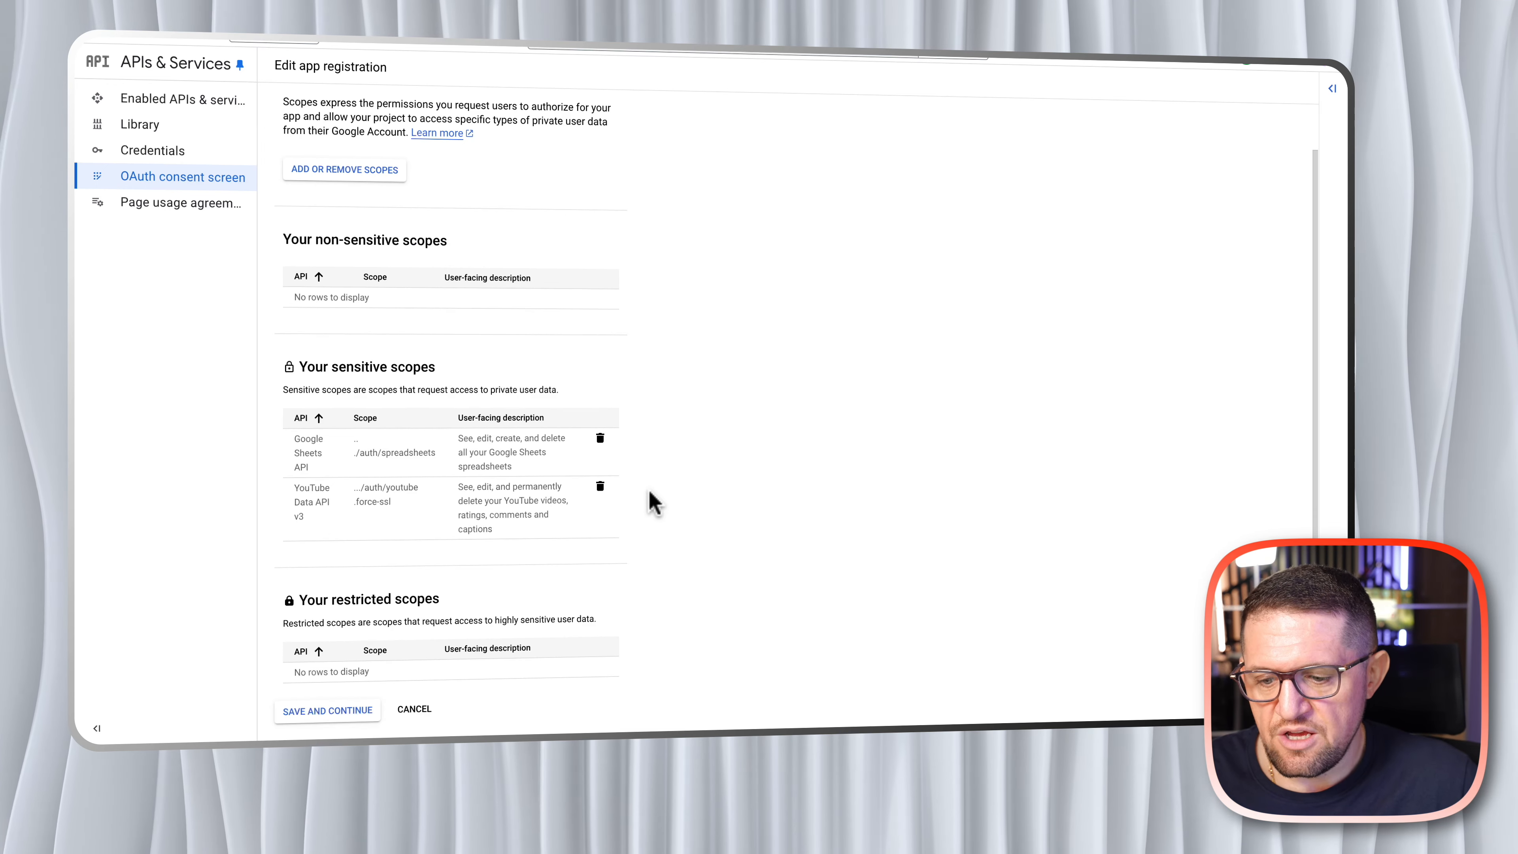
pyautogui.click(323, 717)
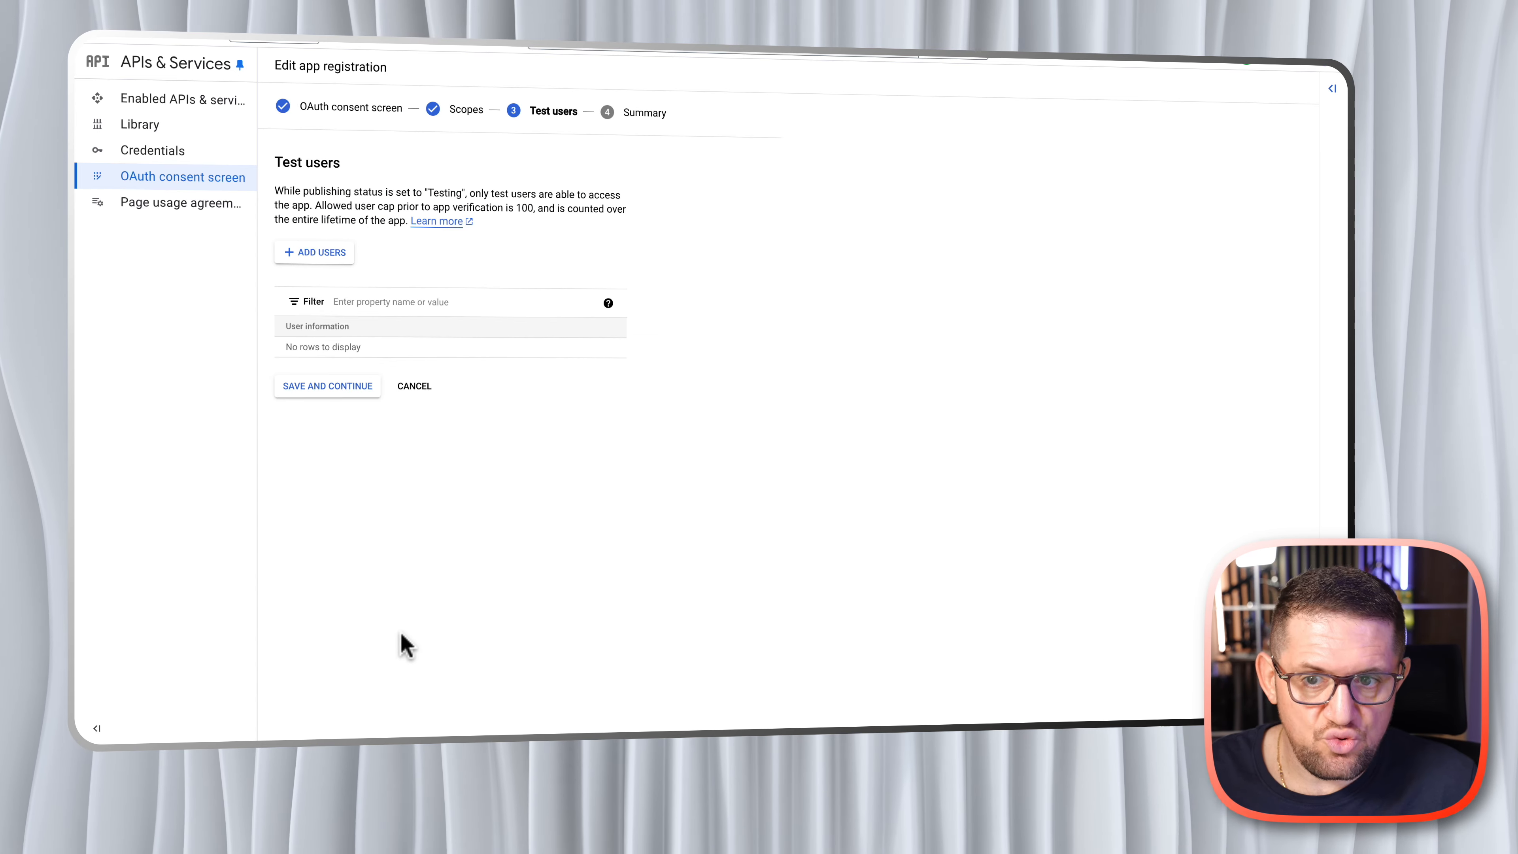
# - Add the tester's e-mail address as a test user, save, and finish the app registration by returning to the dashboard
pyautogui.click(310, 257)
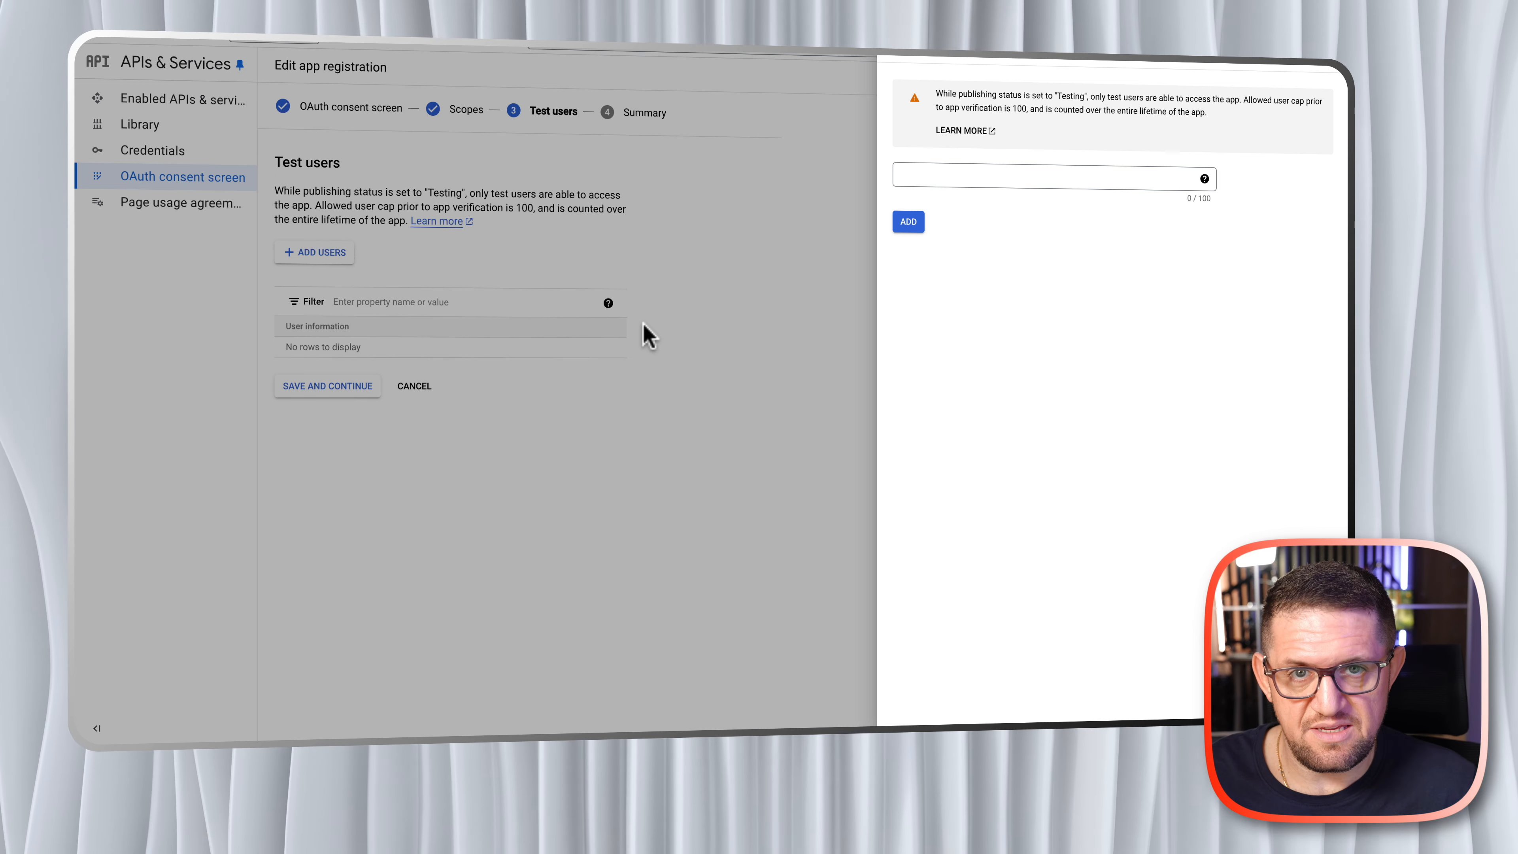
pyautogui.click(1016, 177)
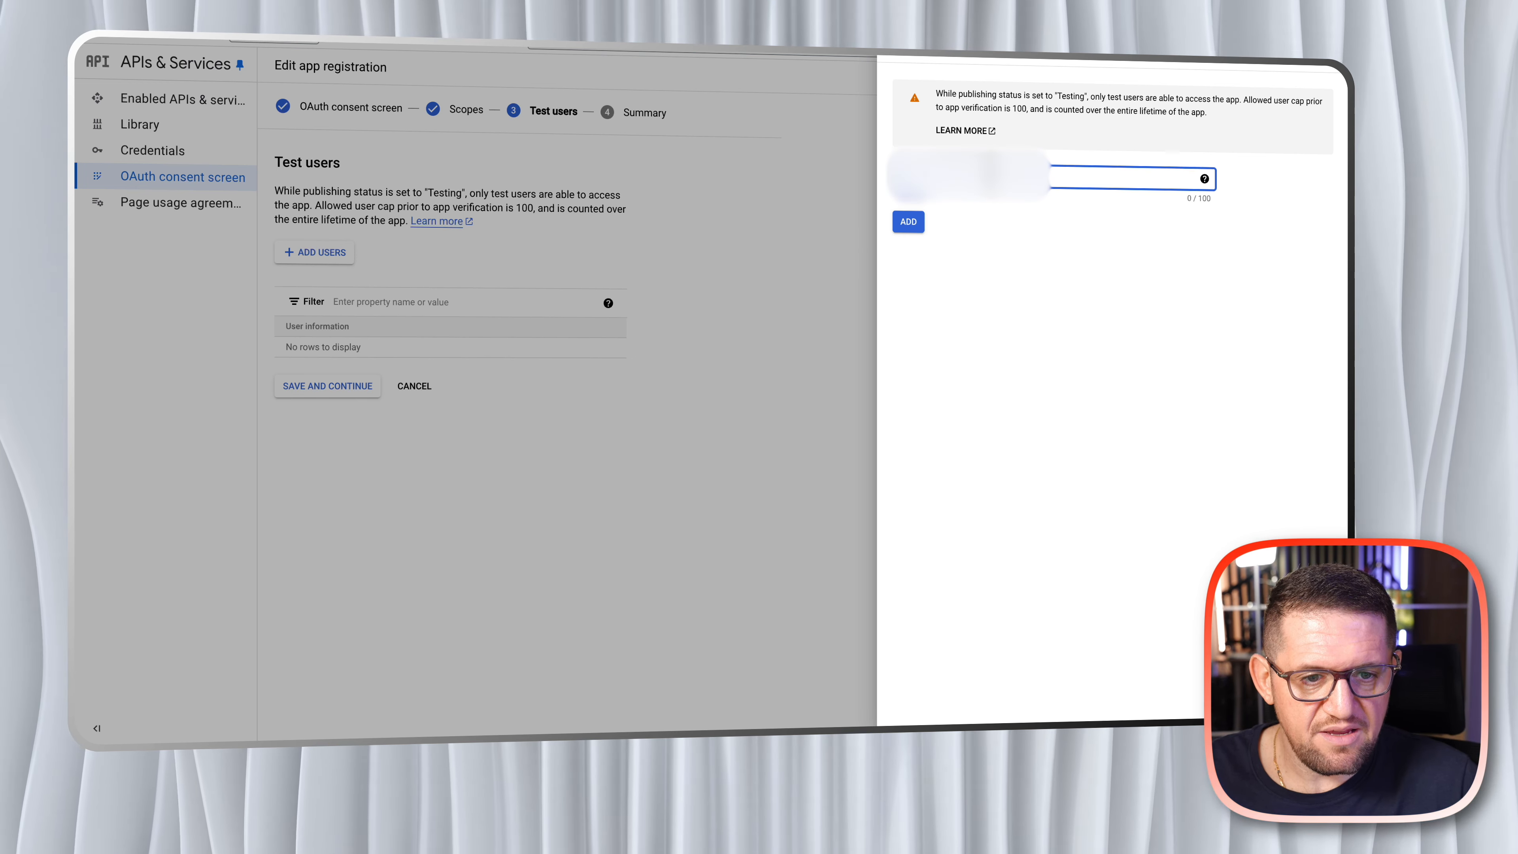
pyautogui.click(908, 225)
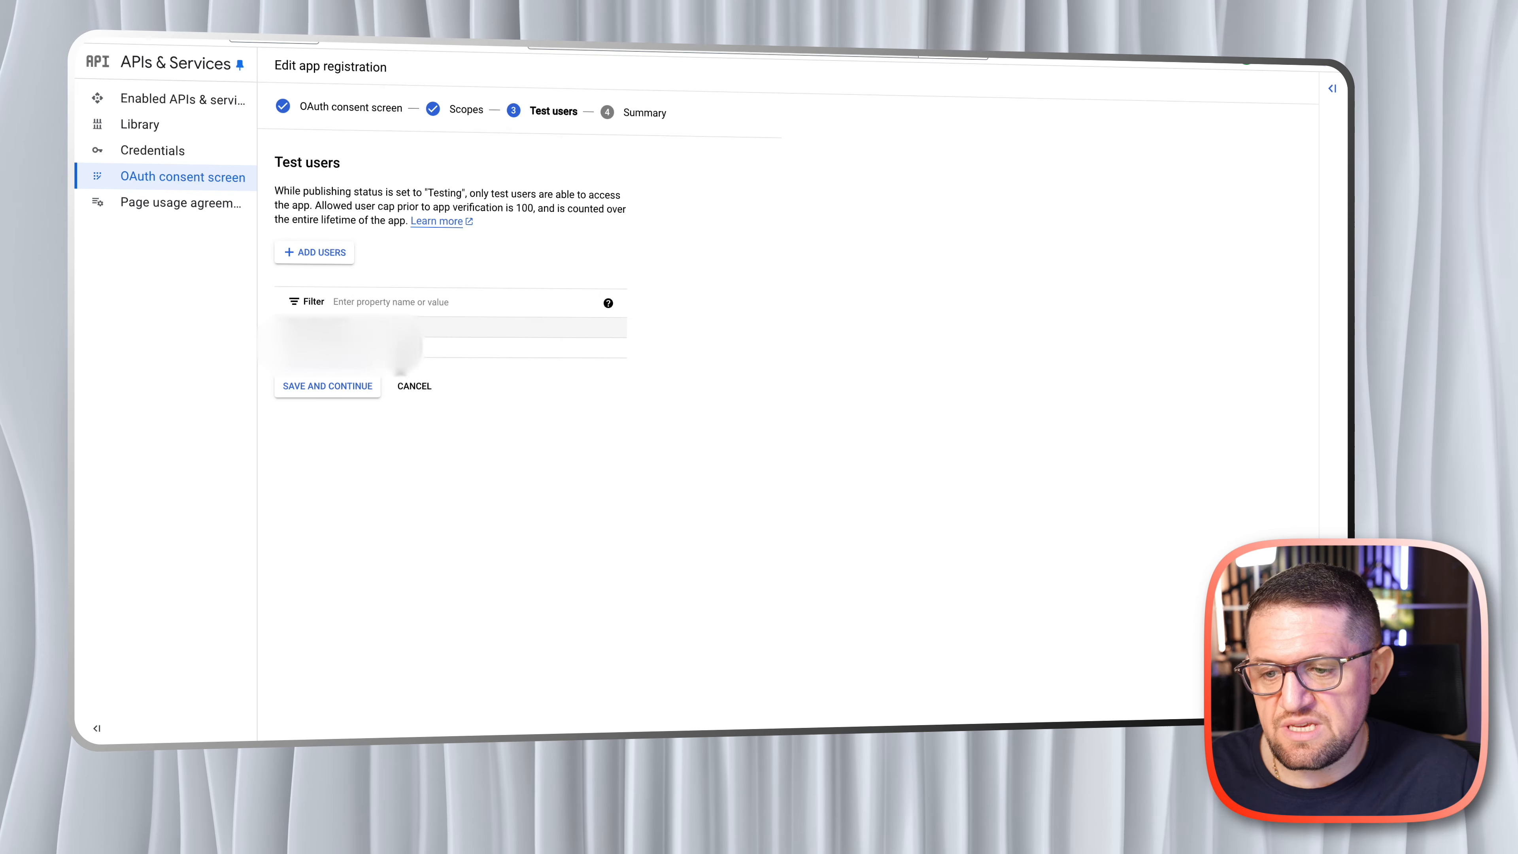
pyautogui.click(329, 389)
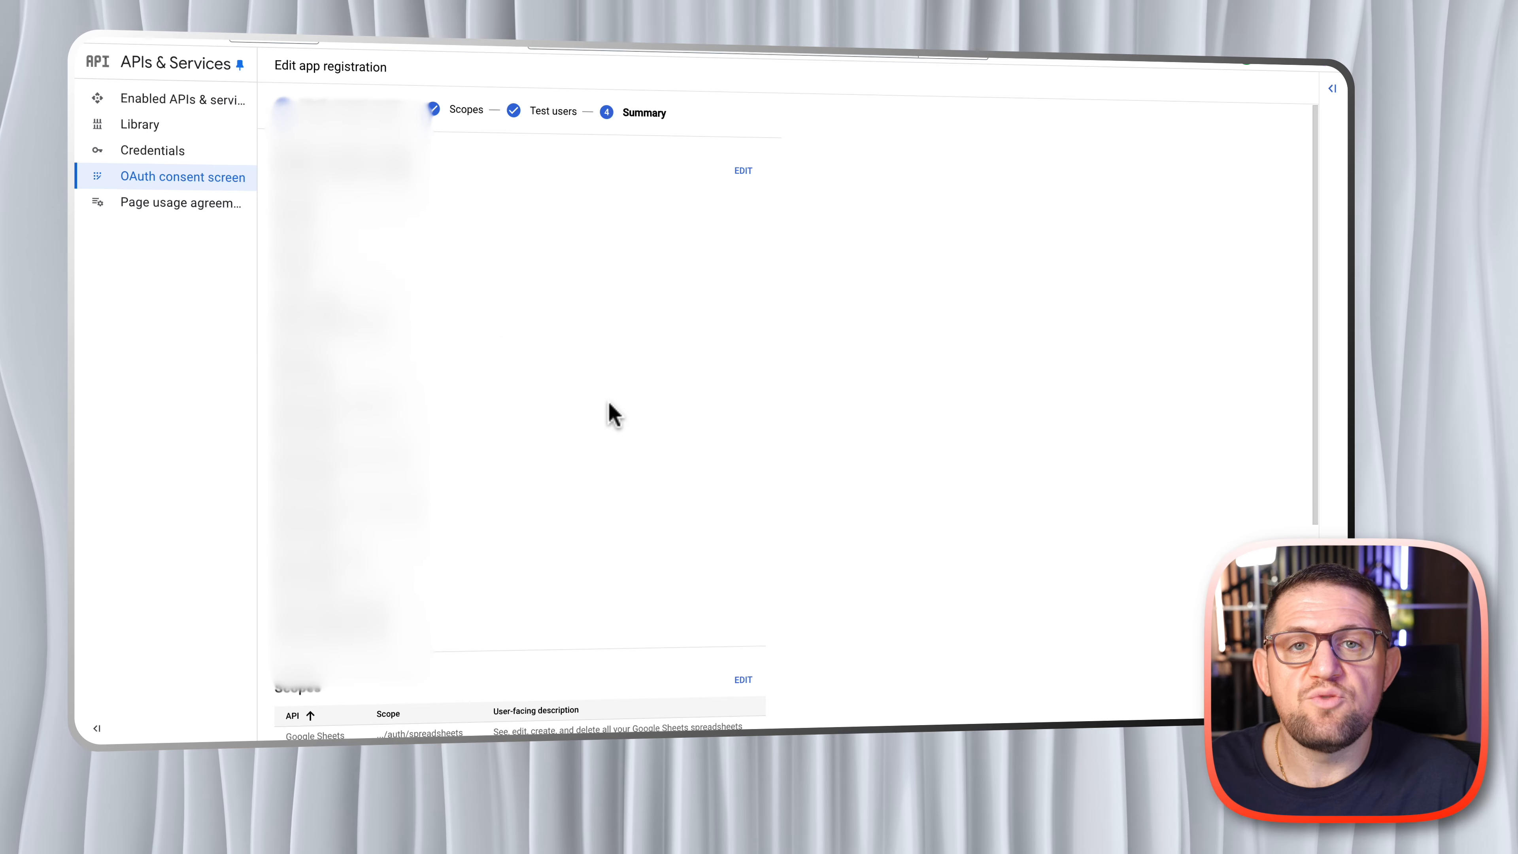
pyautogui.scroll(-5, 569, 349)
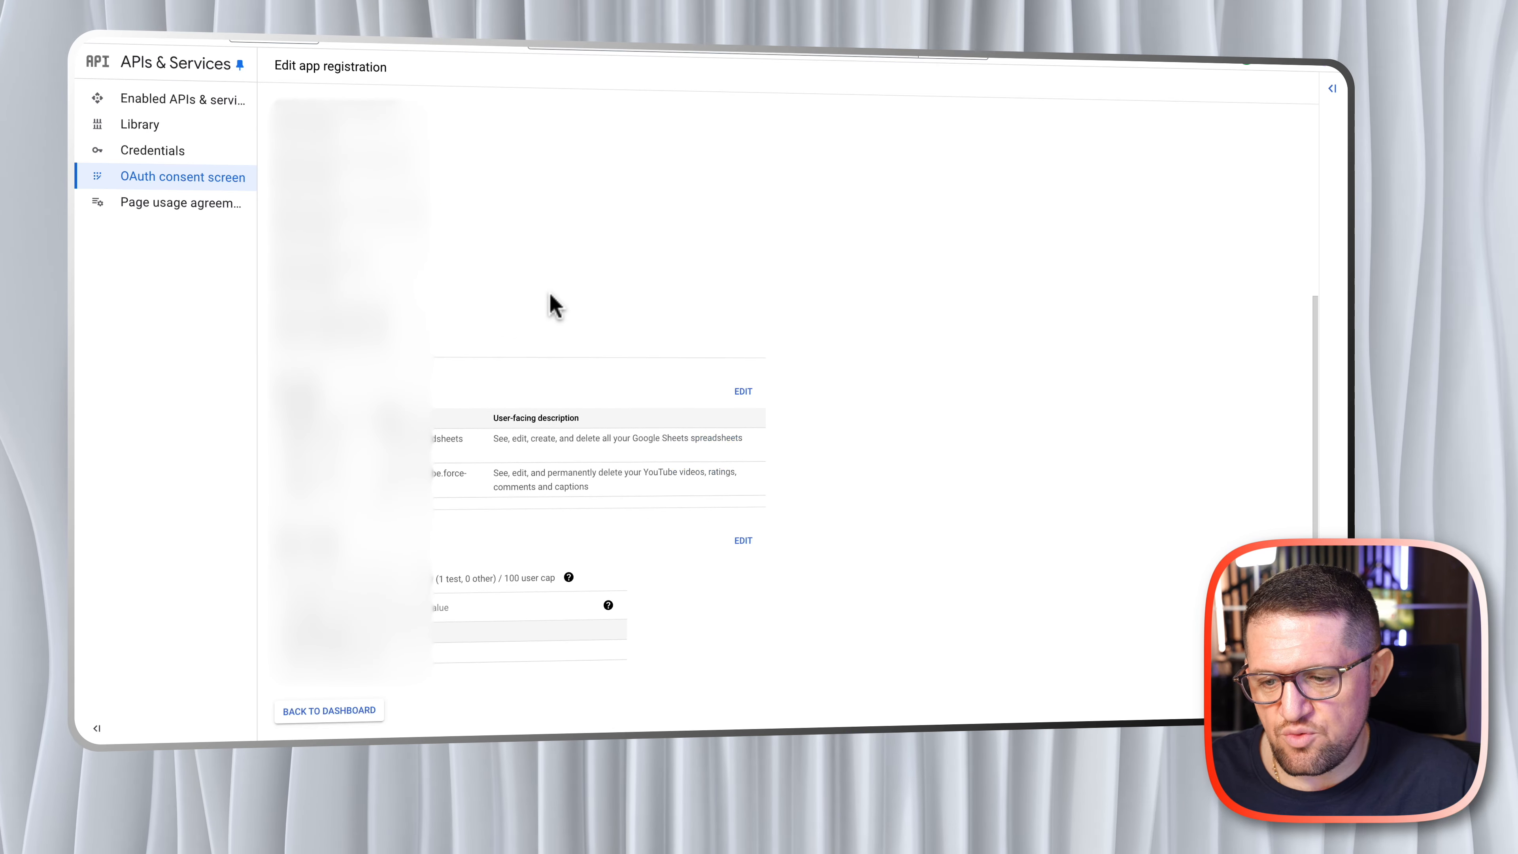
pyautogui.click(320, 712)
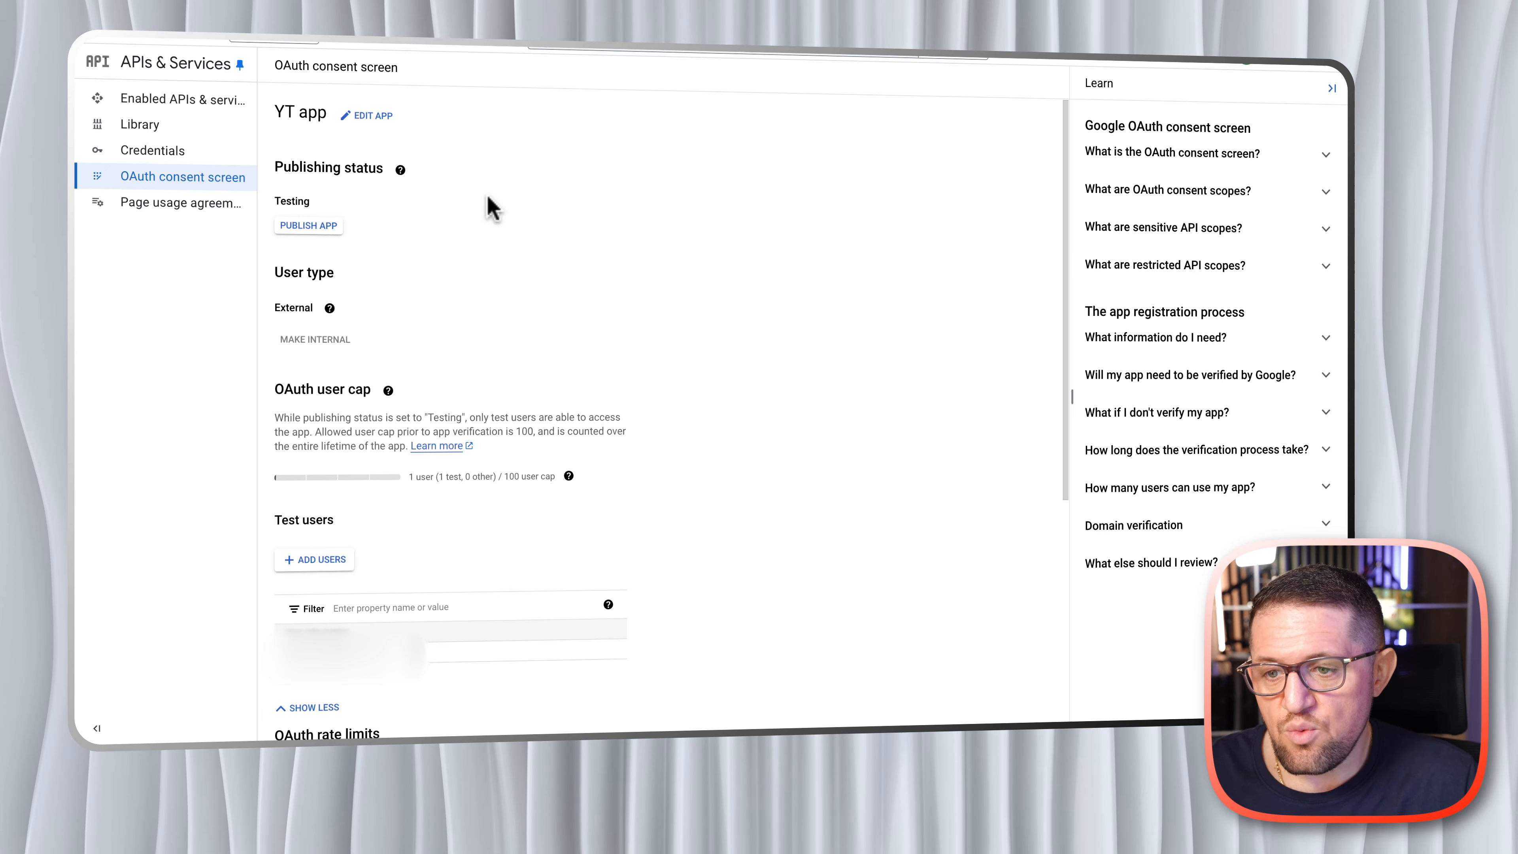
# - Start a new OAuth client ID credential with Web application as its application type
pyautogui.click(154, 154)
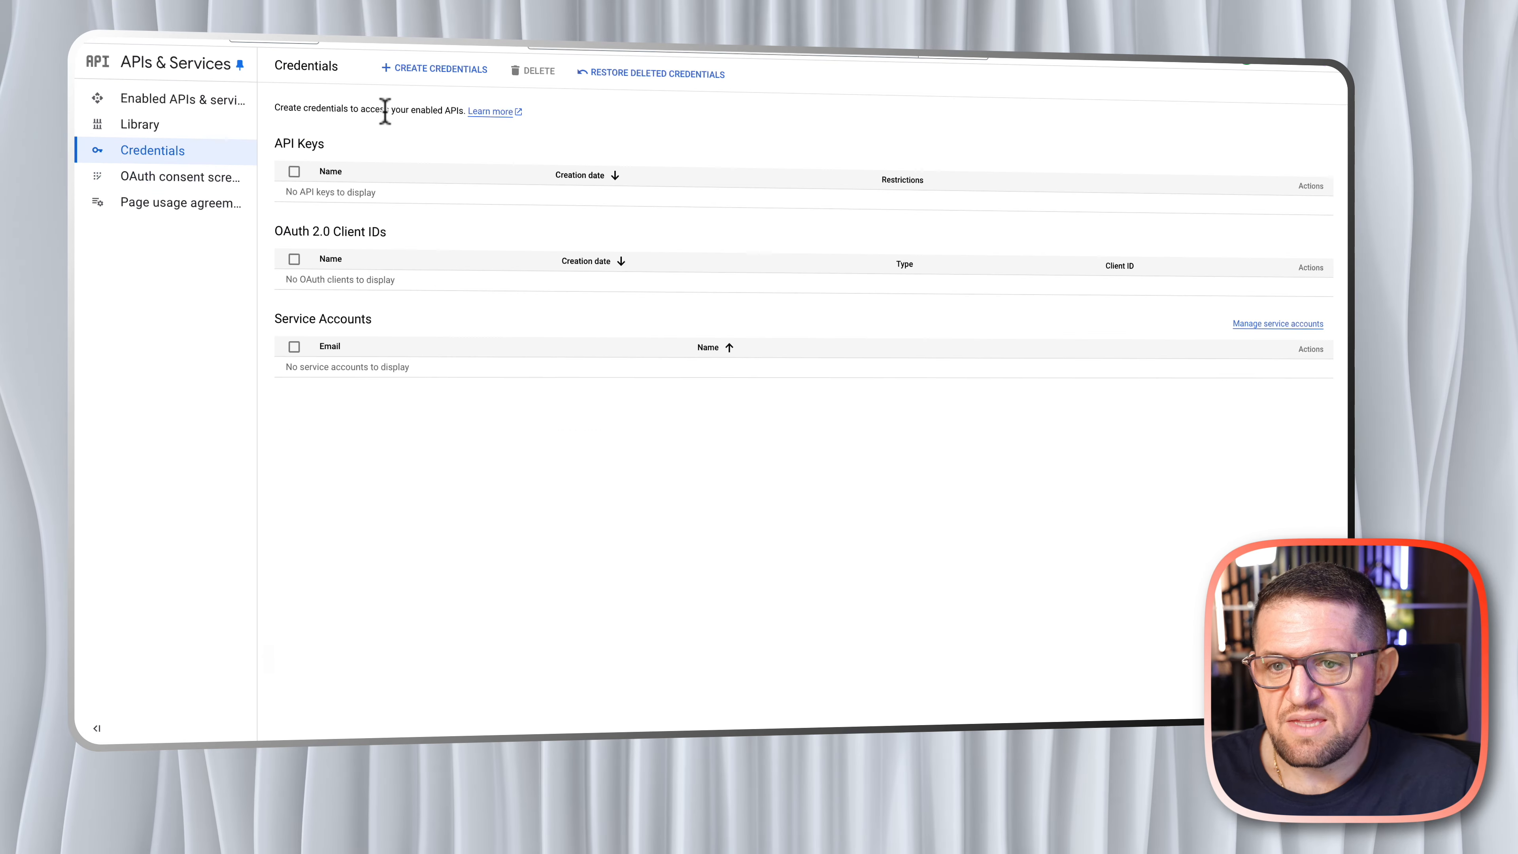
pyautogui.click(433, 75)
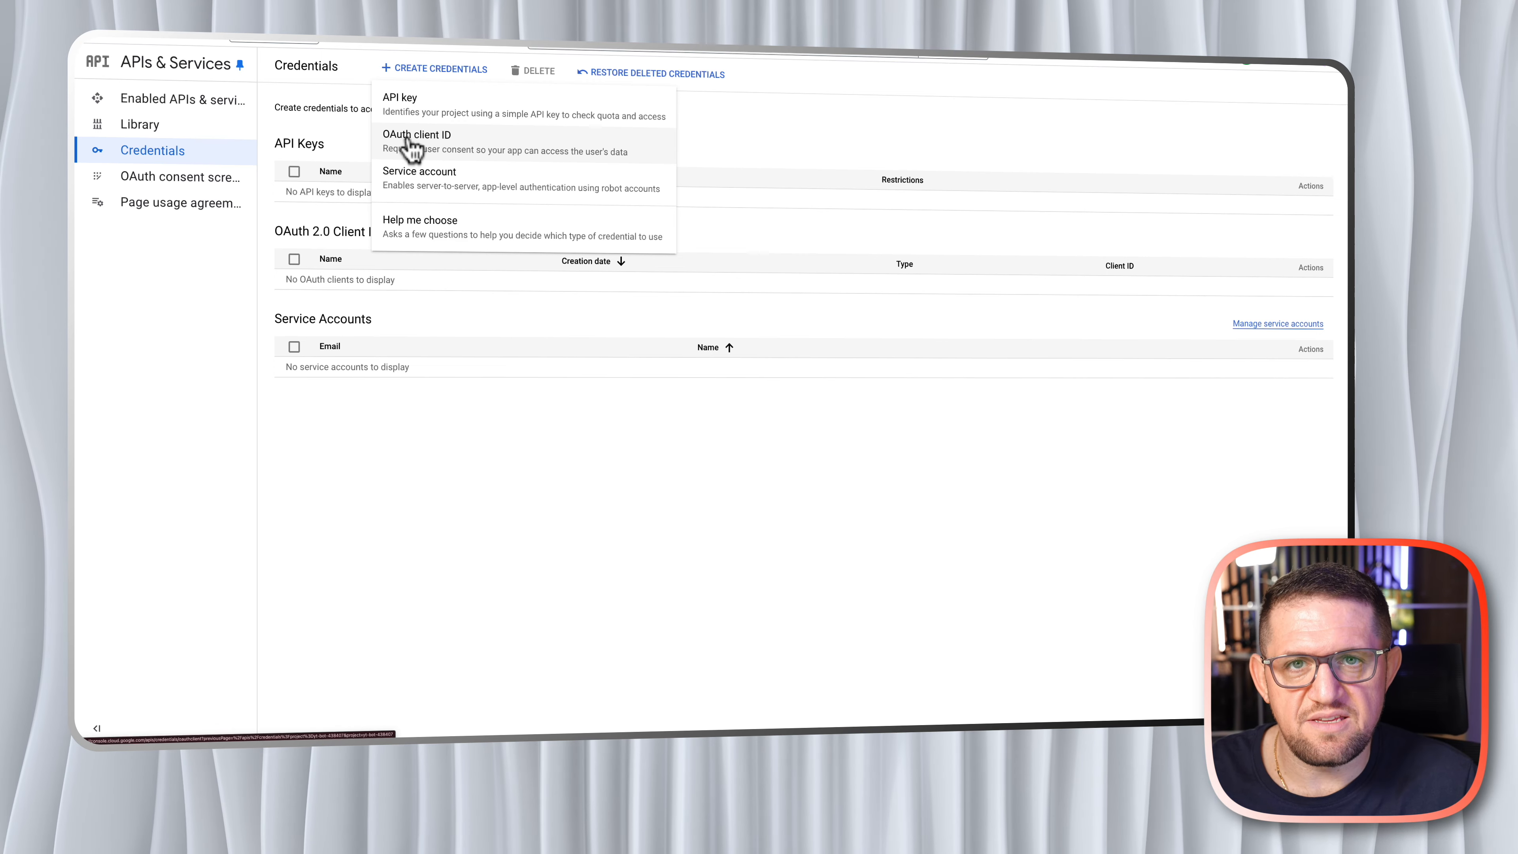
pyautogui.click(411, 143)
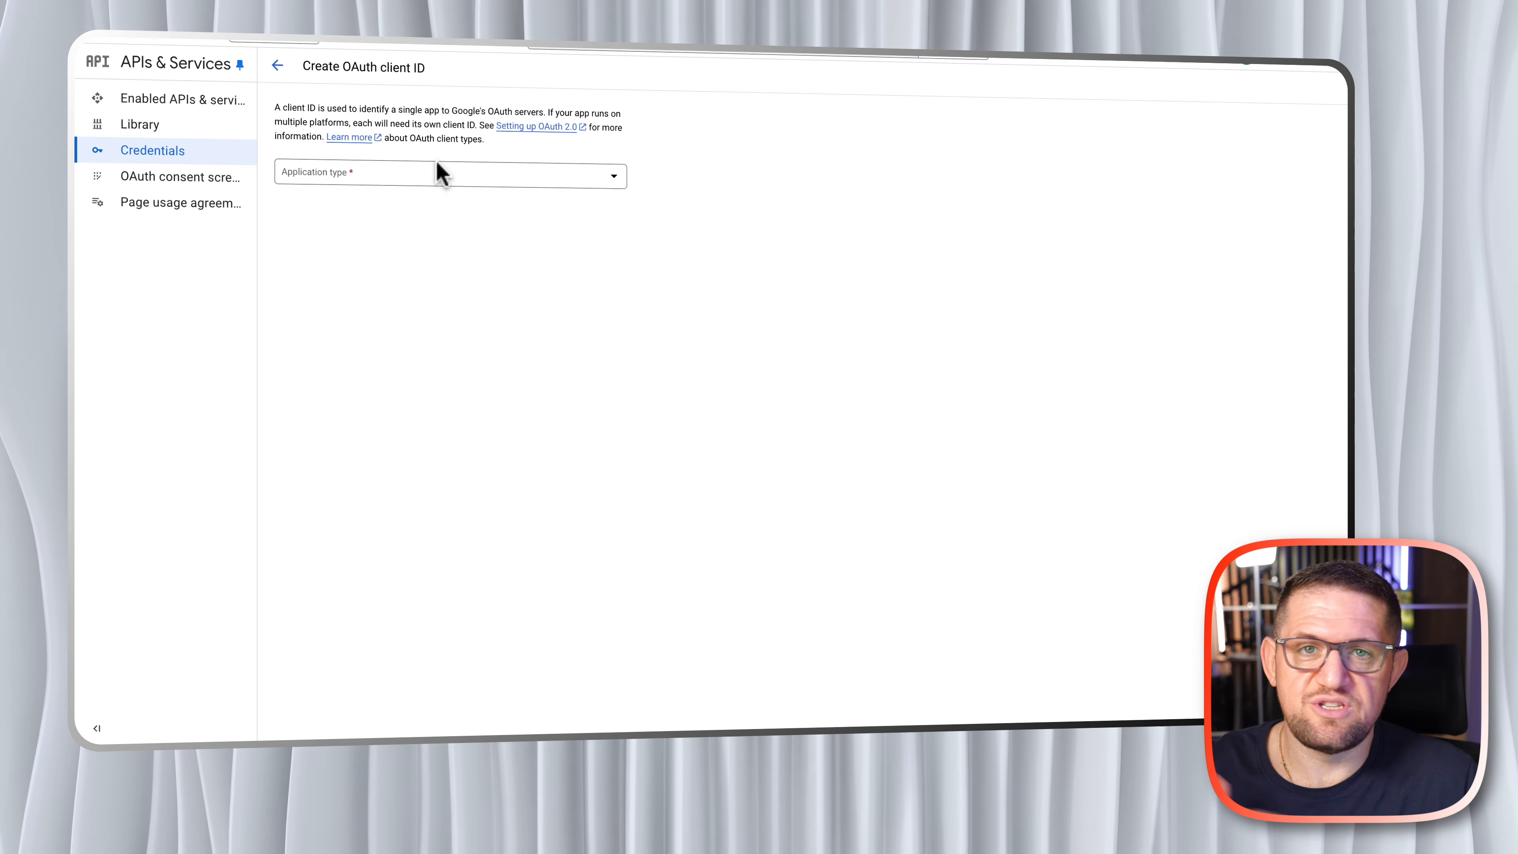
pyautogui.click(440, 183)
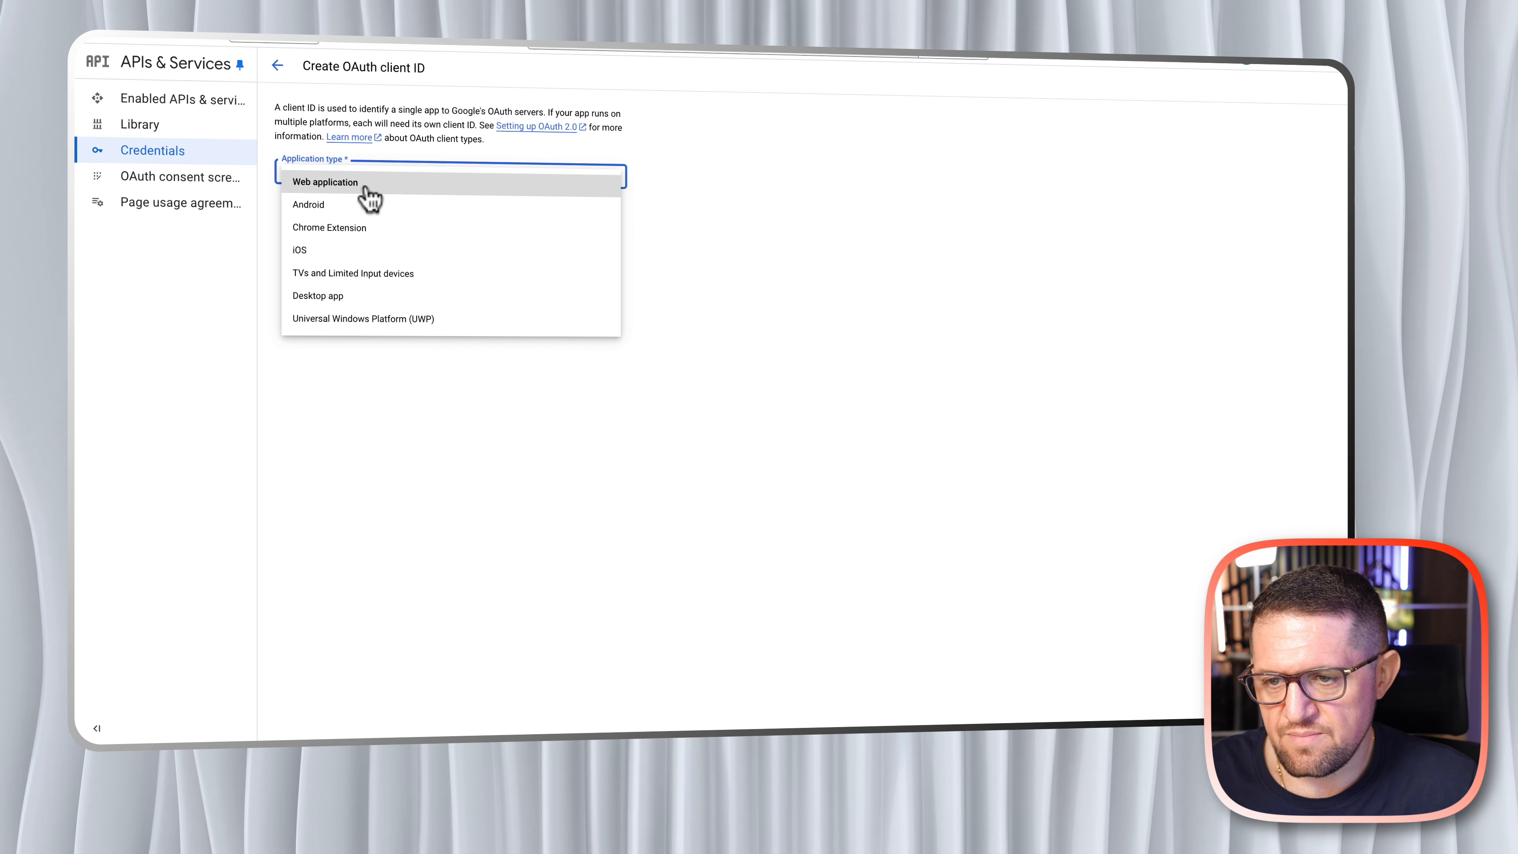
pyautogui.click(349, 184)
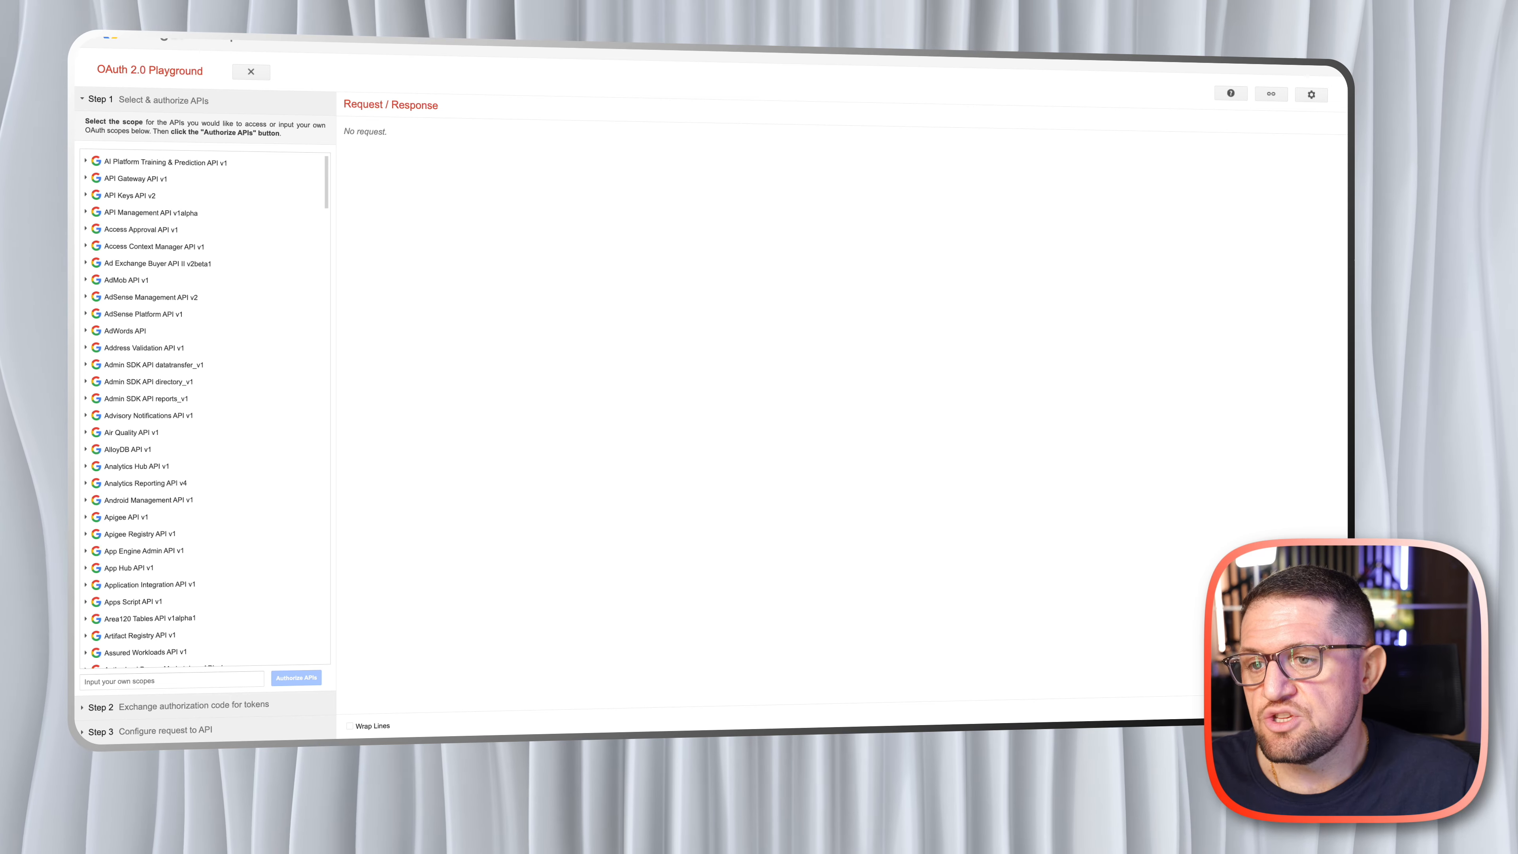
pyautogui.rightClick(172, 39)
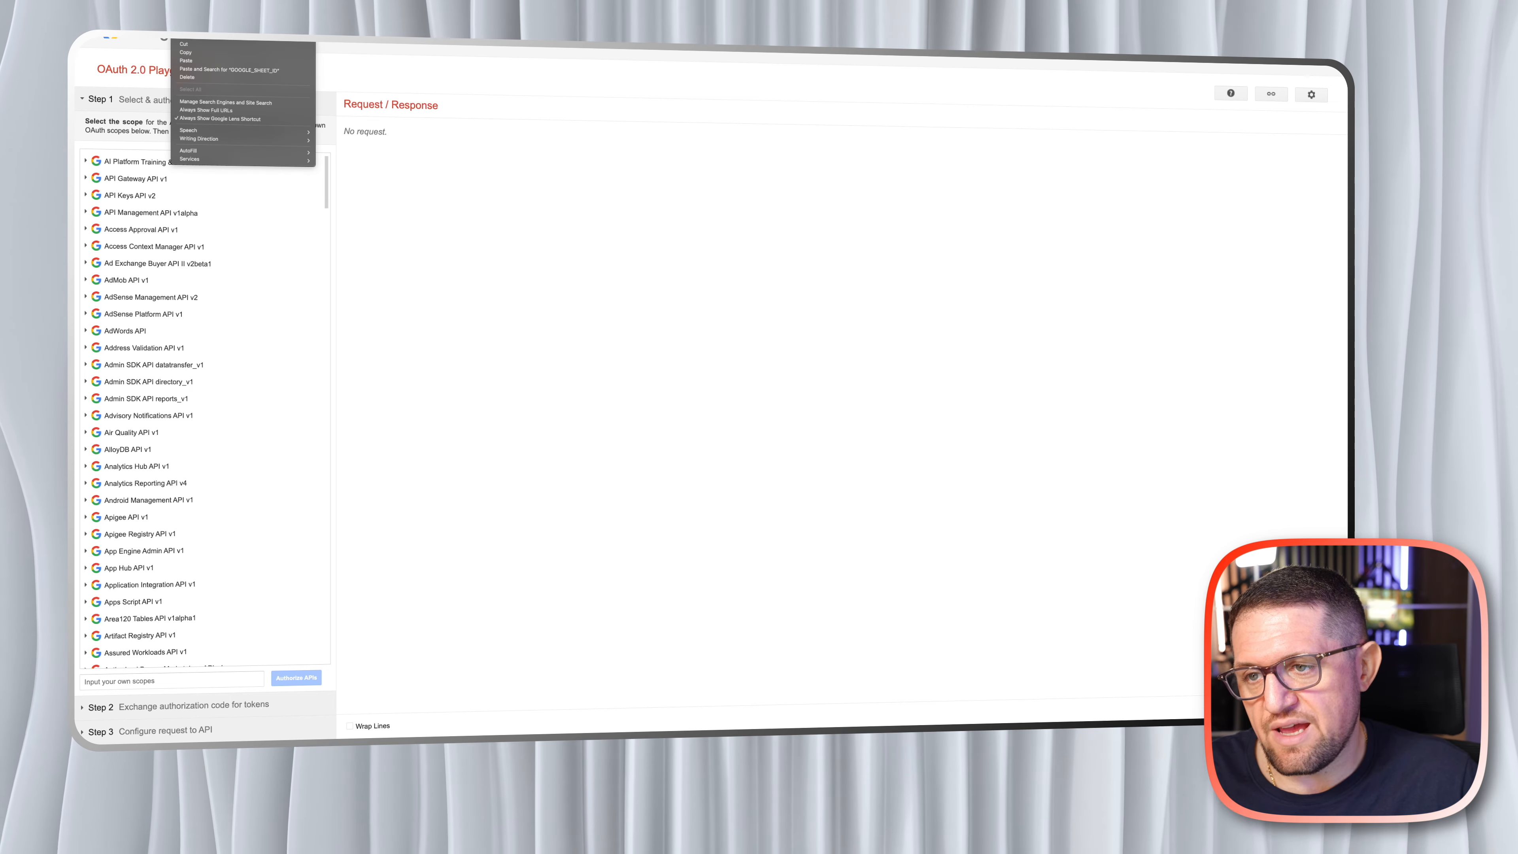
pyautogui.click(201, 53)
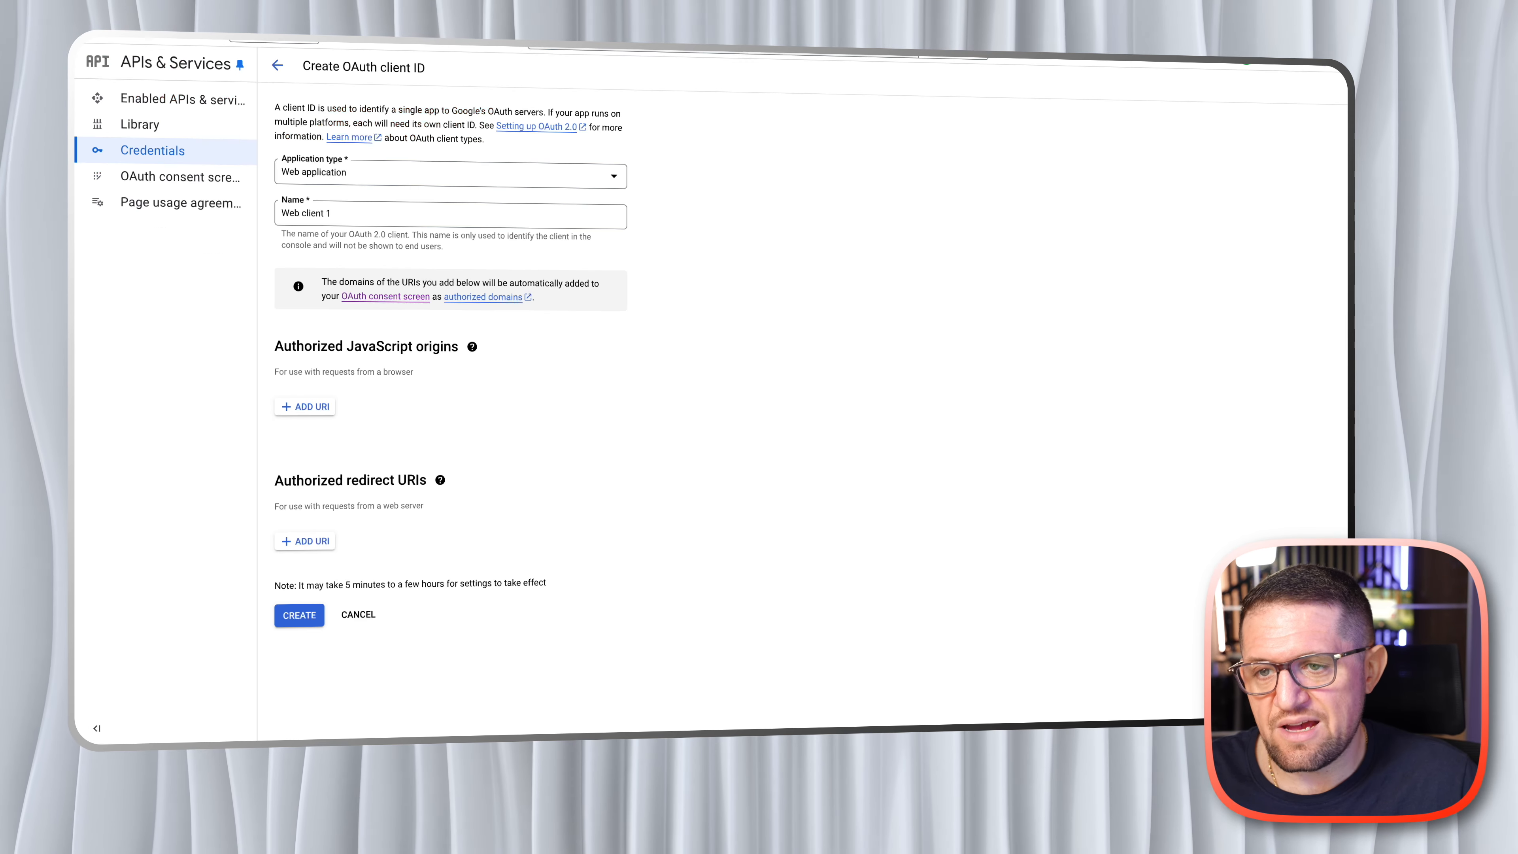
pyautogui.click(308, 542)
pyautogui.rightClick(330, 549)
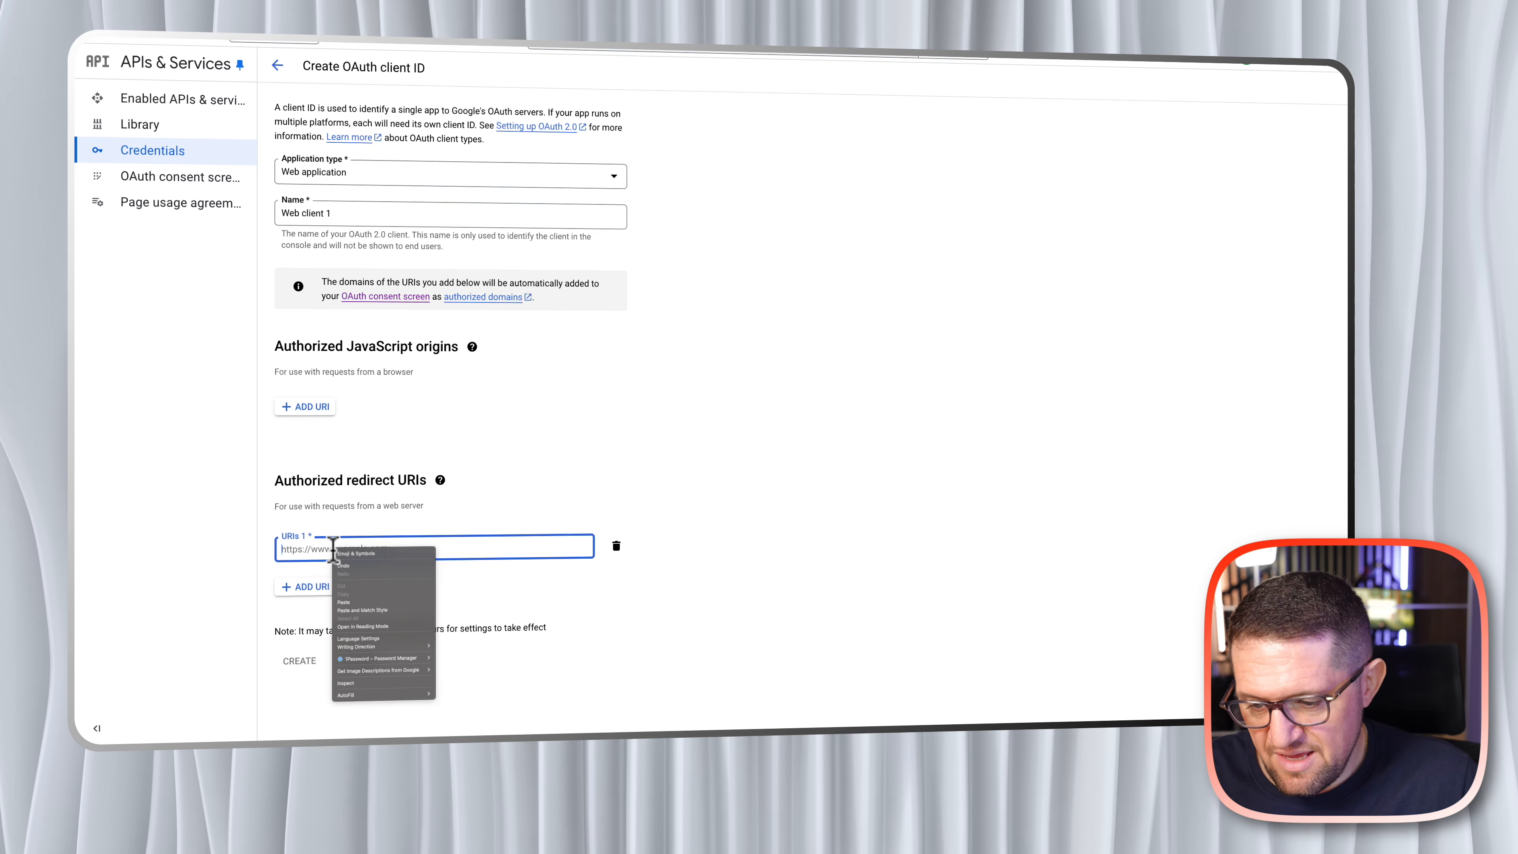
pyautogui.click(358, 583)
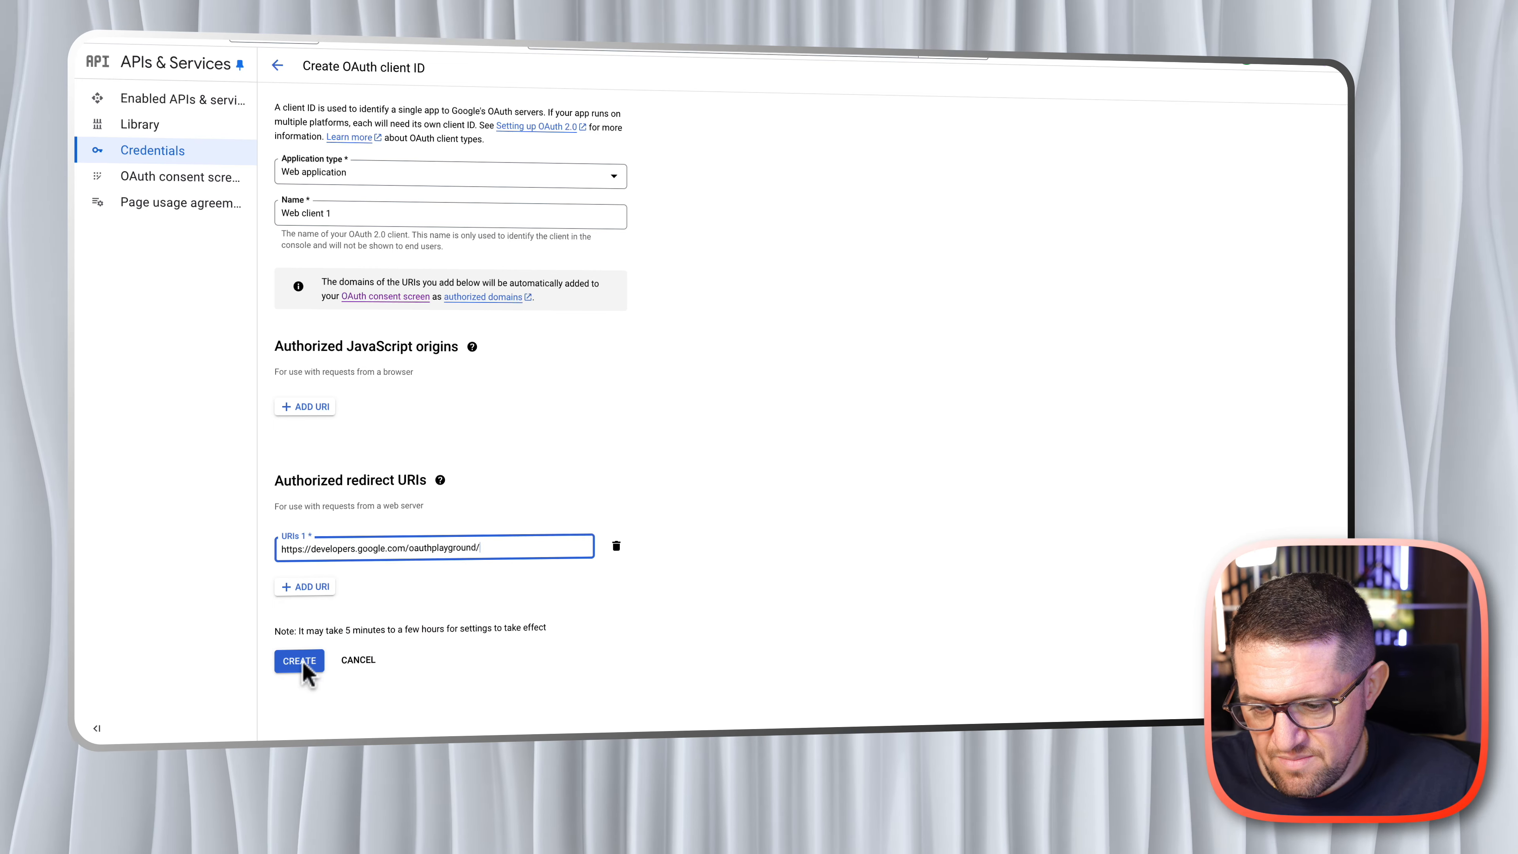
pyautogui.click(300, 663)
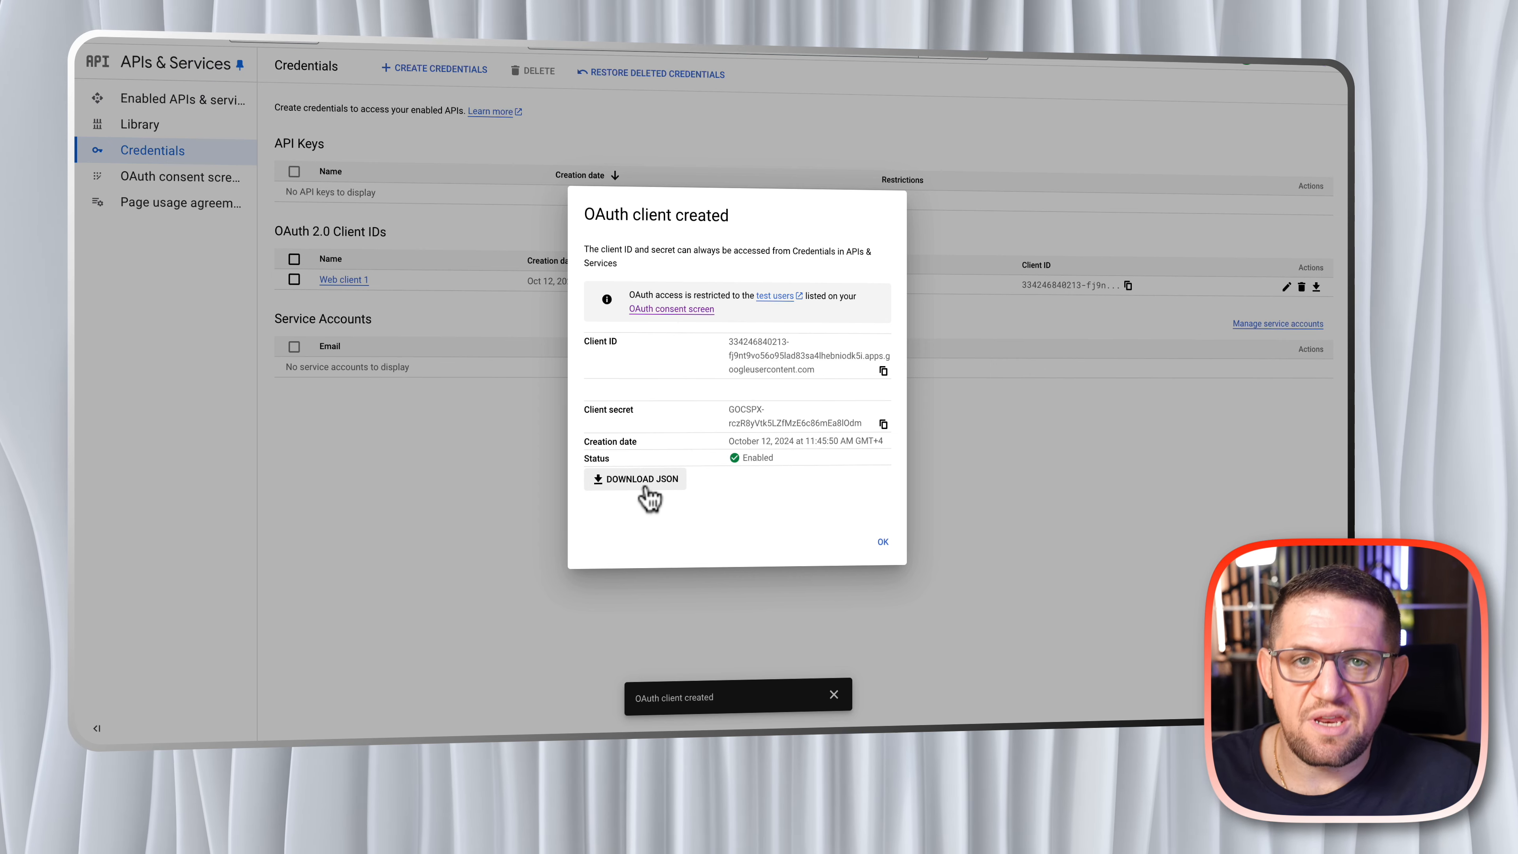
# - Download the new OAuth client's JSON file, copy its entire contents from the text editor, and close the client creation dialog
pyautogui.click(622, 486)
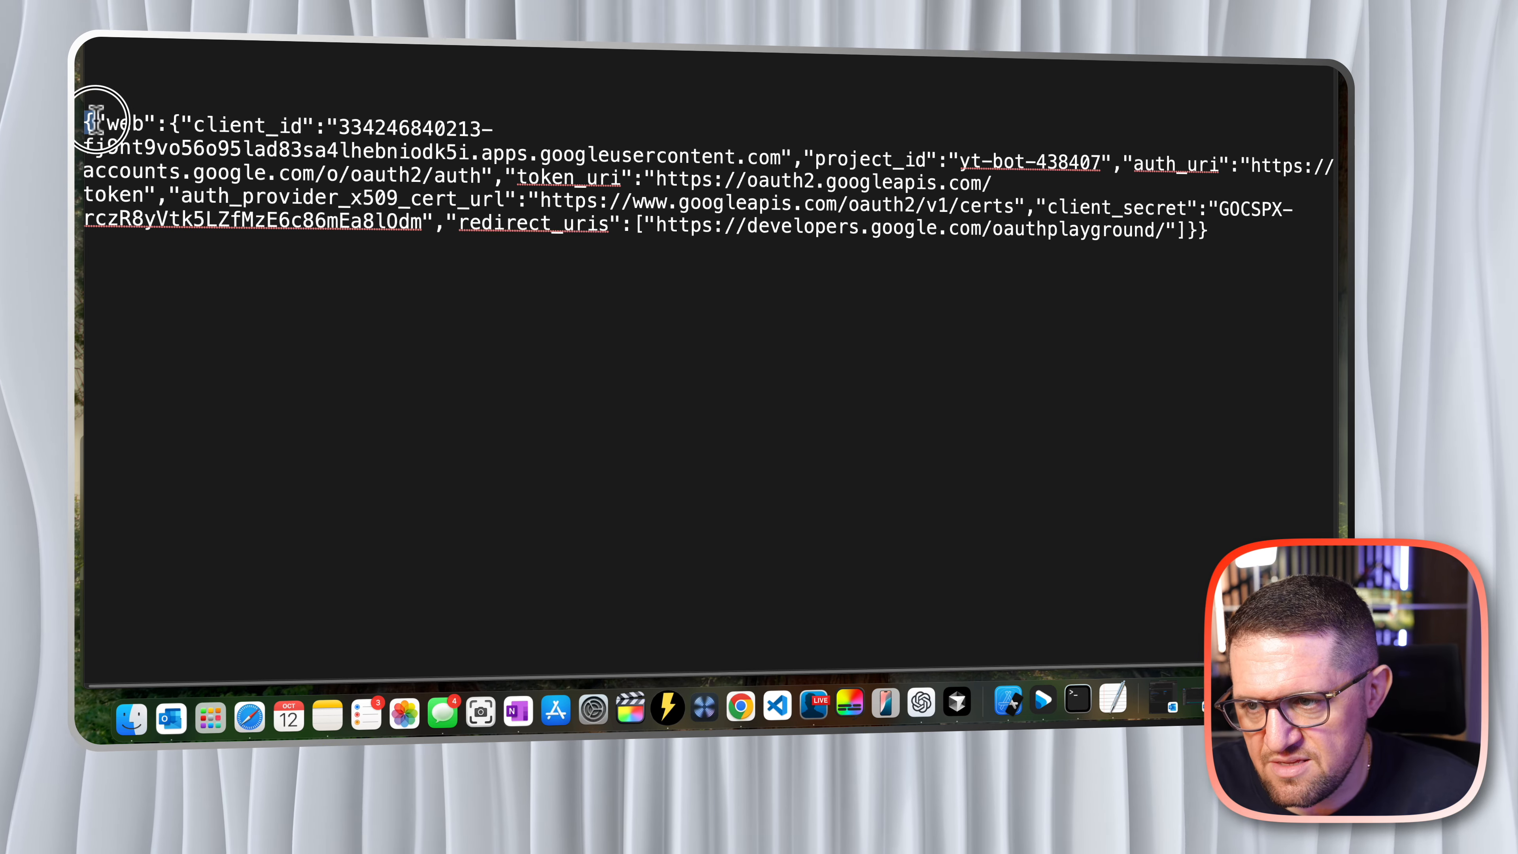
pyautogui.moveTo(90, 124); pyautogui.dragTo(1258, 247)
pyautogui.rightClick(1029, 213)
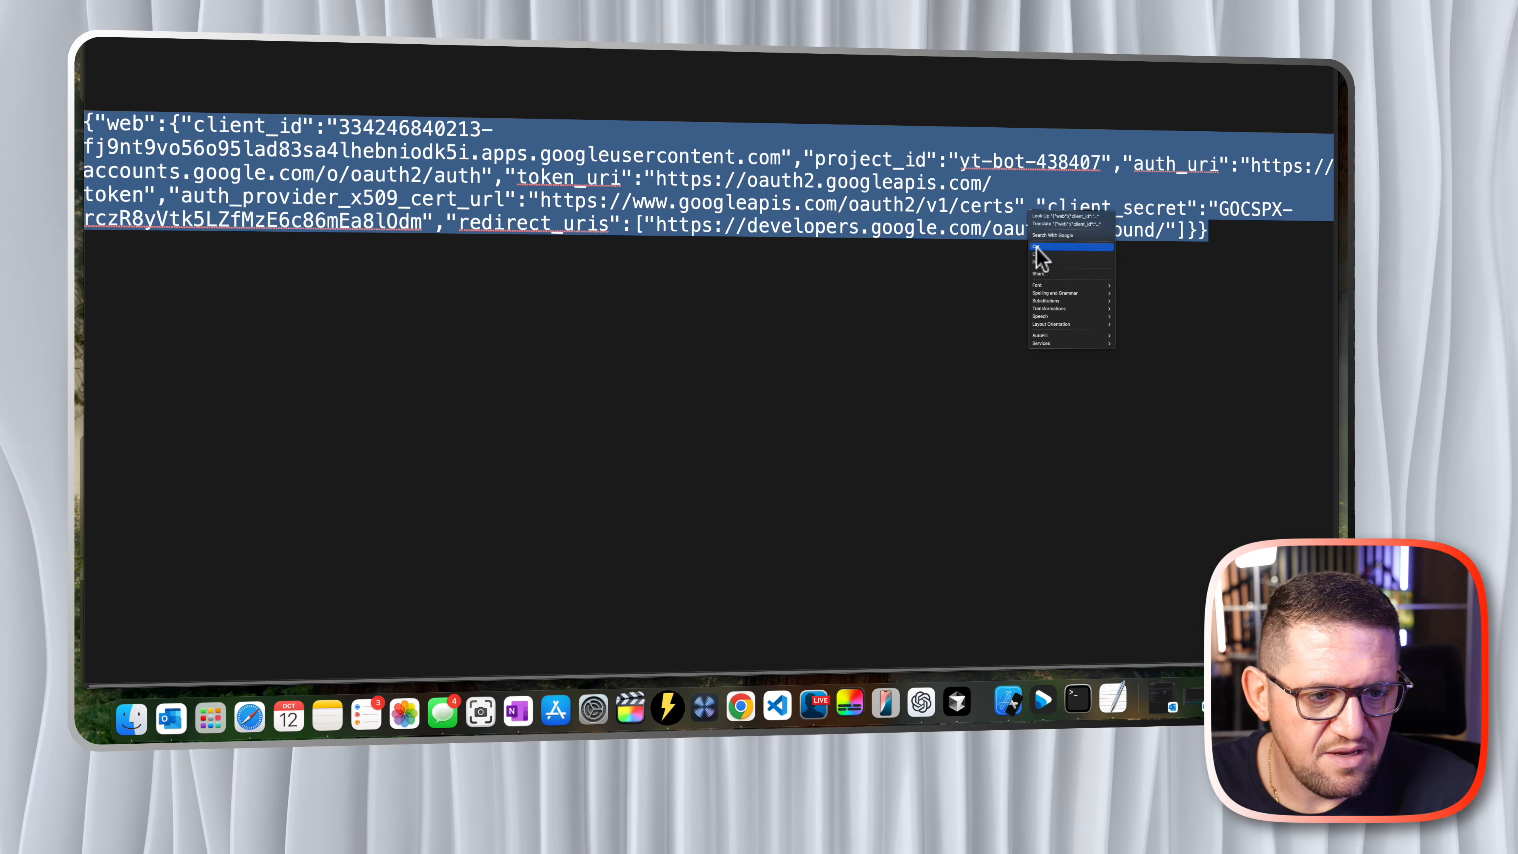
pyautogui.click(1039, 255)
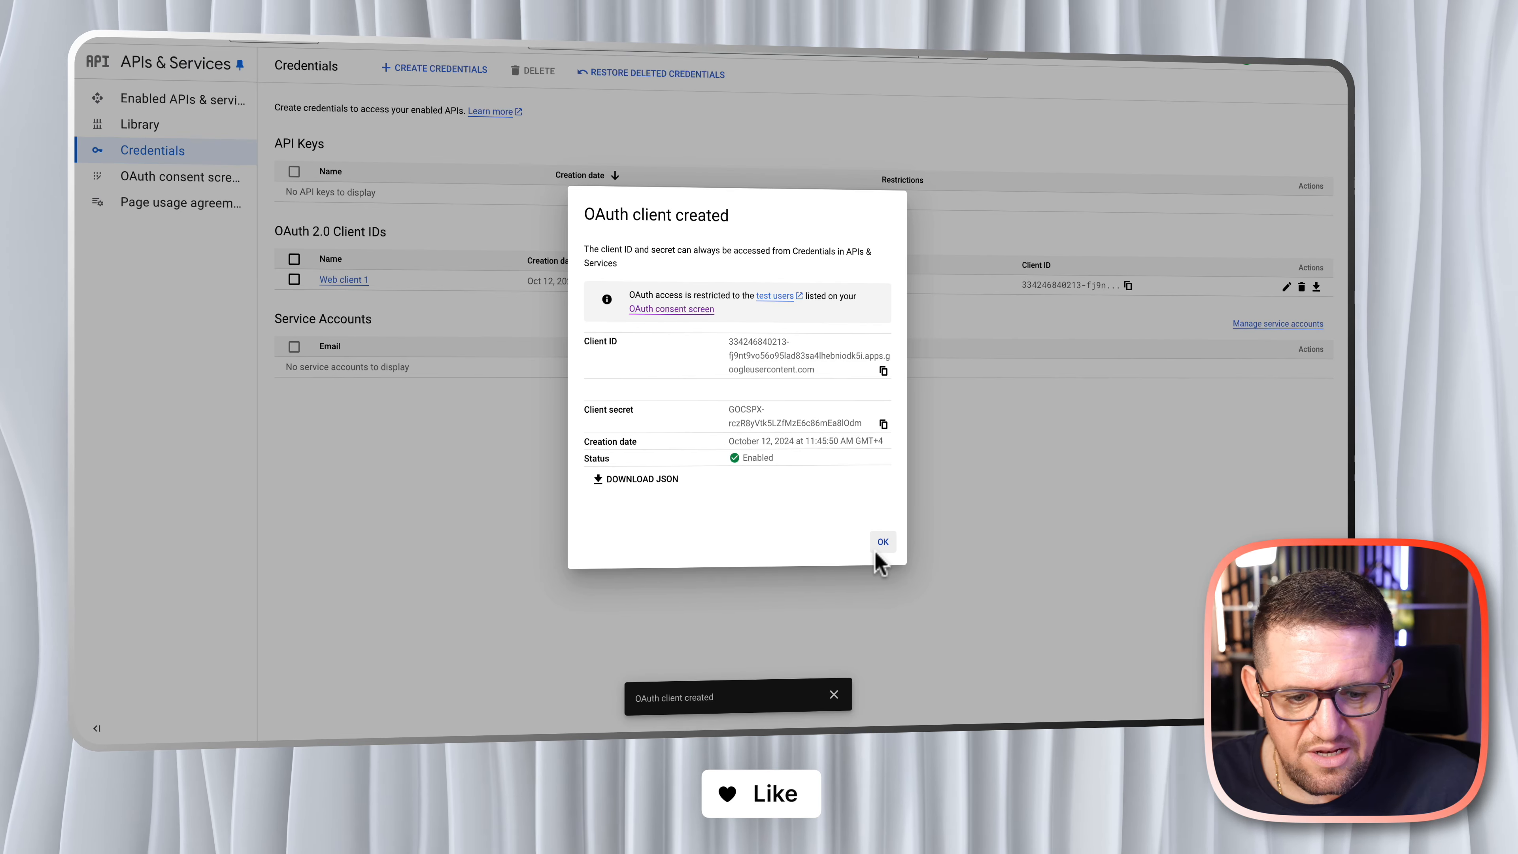
pyautogui.click(878, 545)
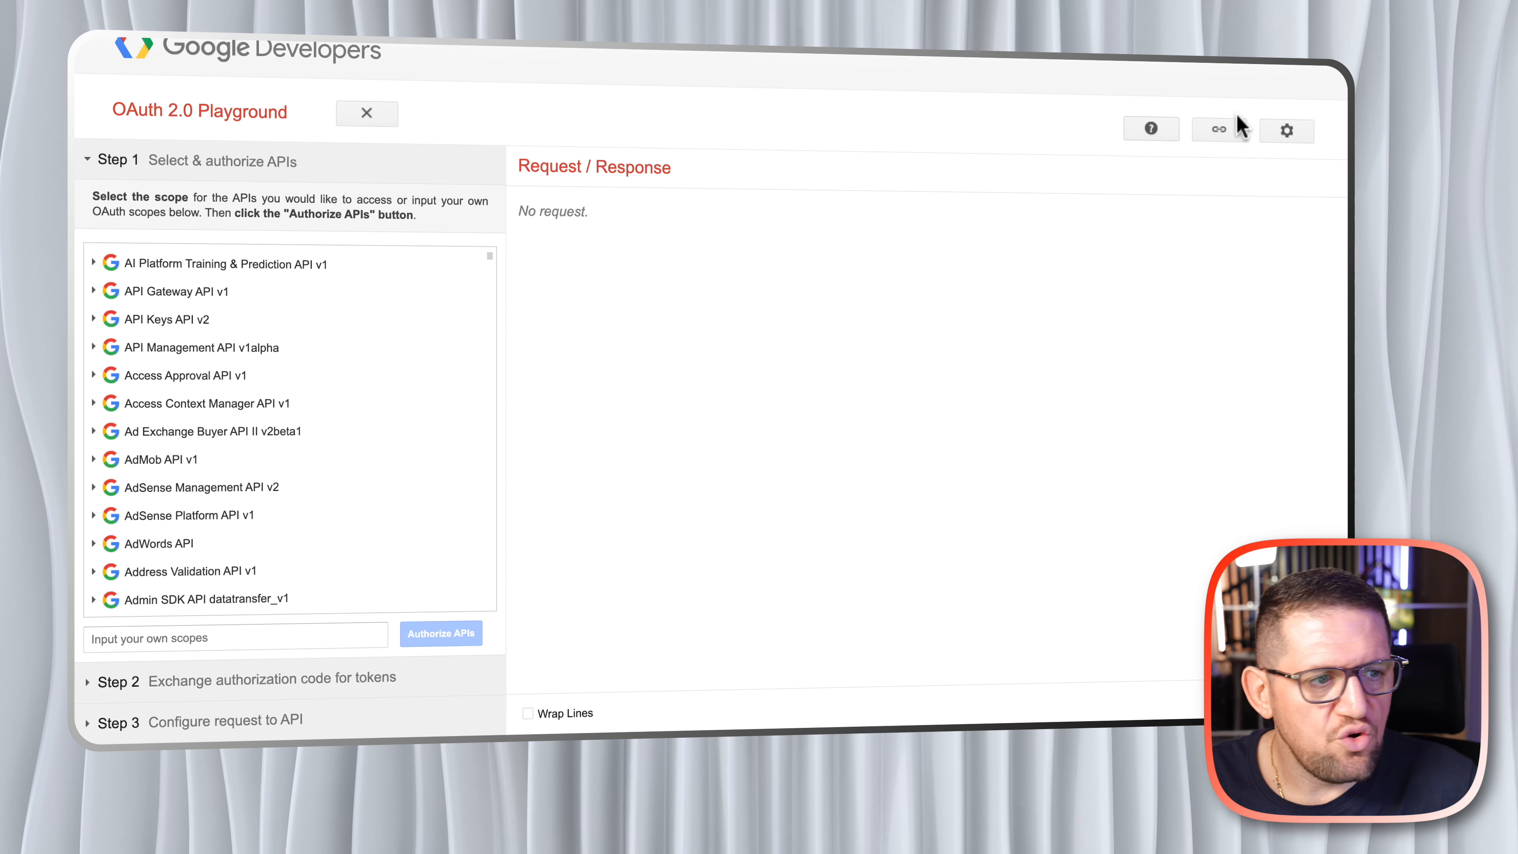
# - Enable use of own OAuth credentials in the OAuth 2.0 configuration and fill in the client ID copied from Web client 1
pyautogui.click(1287, 134)
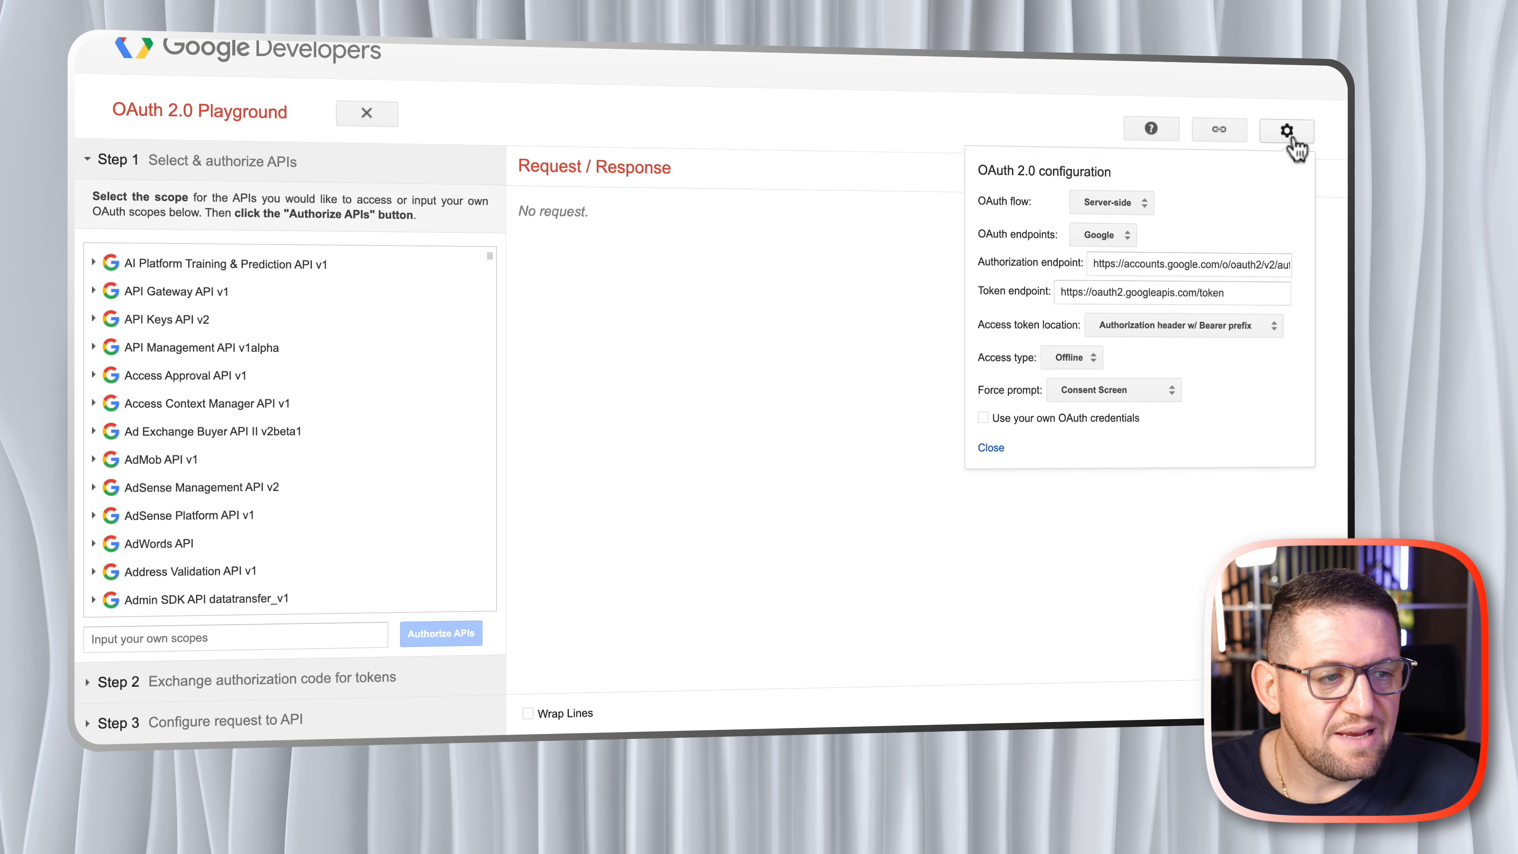
pyautogui.click(982, 418)
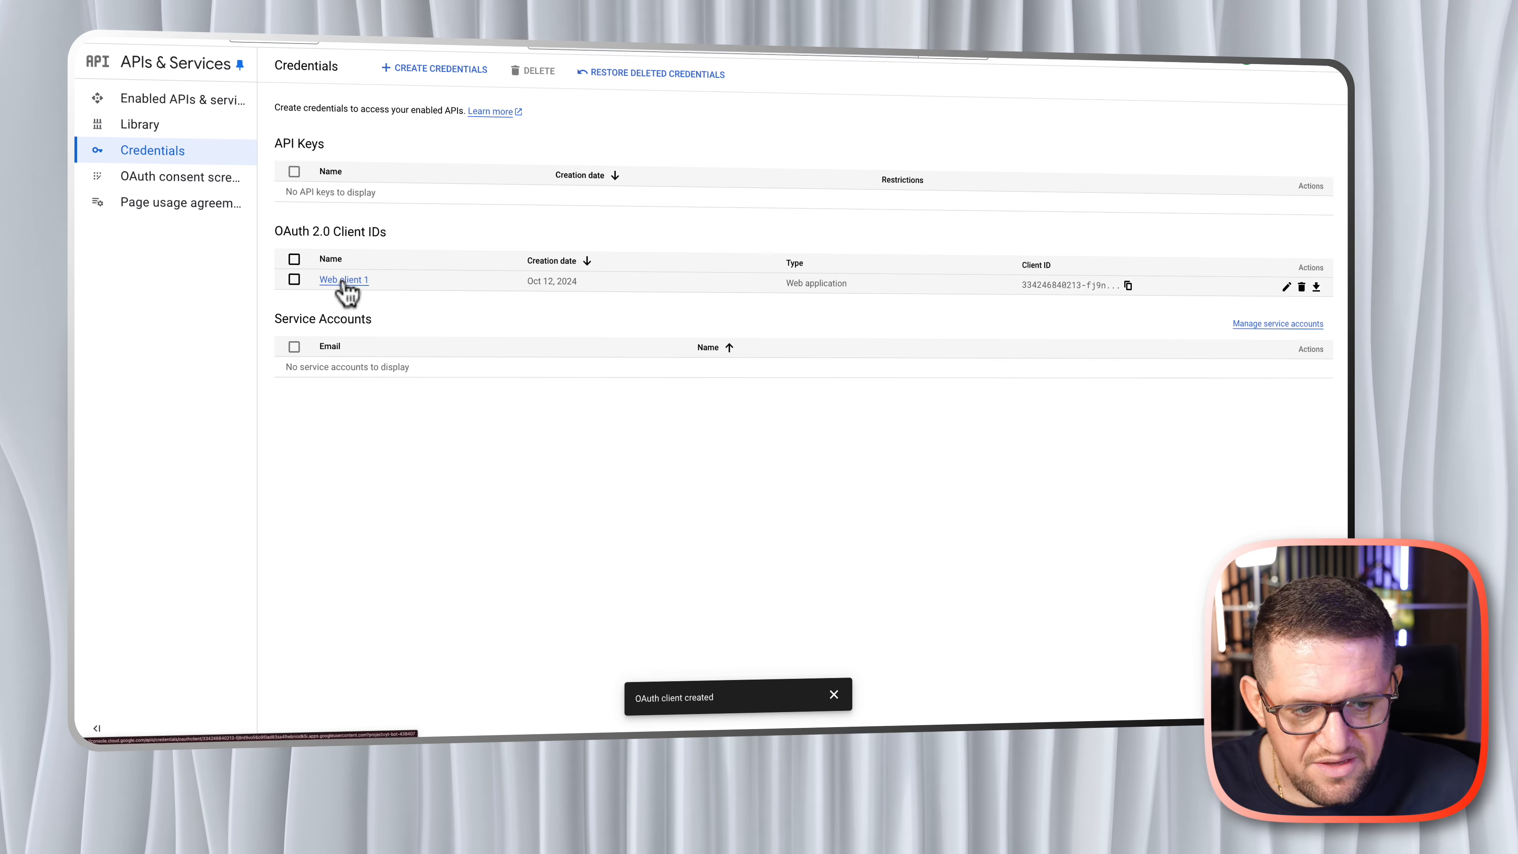
pyautogui.click(343, 281)
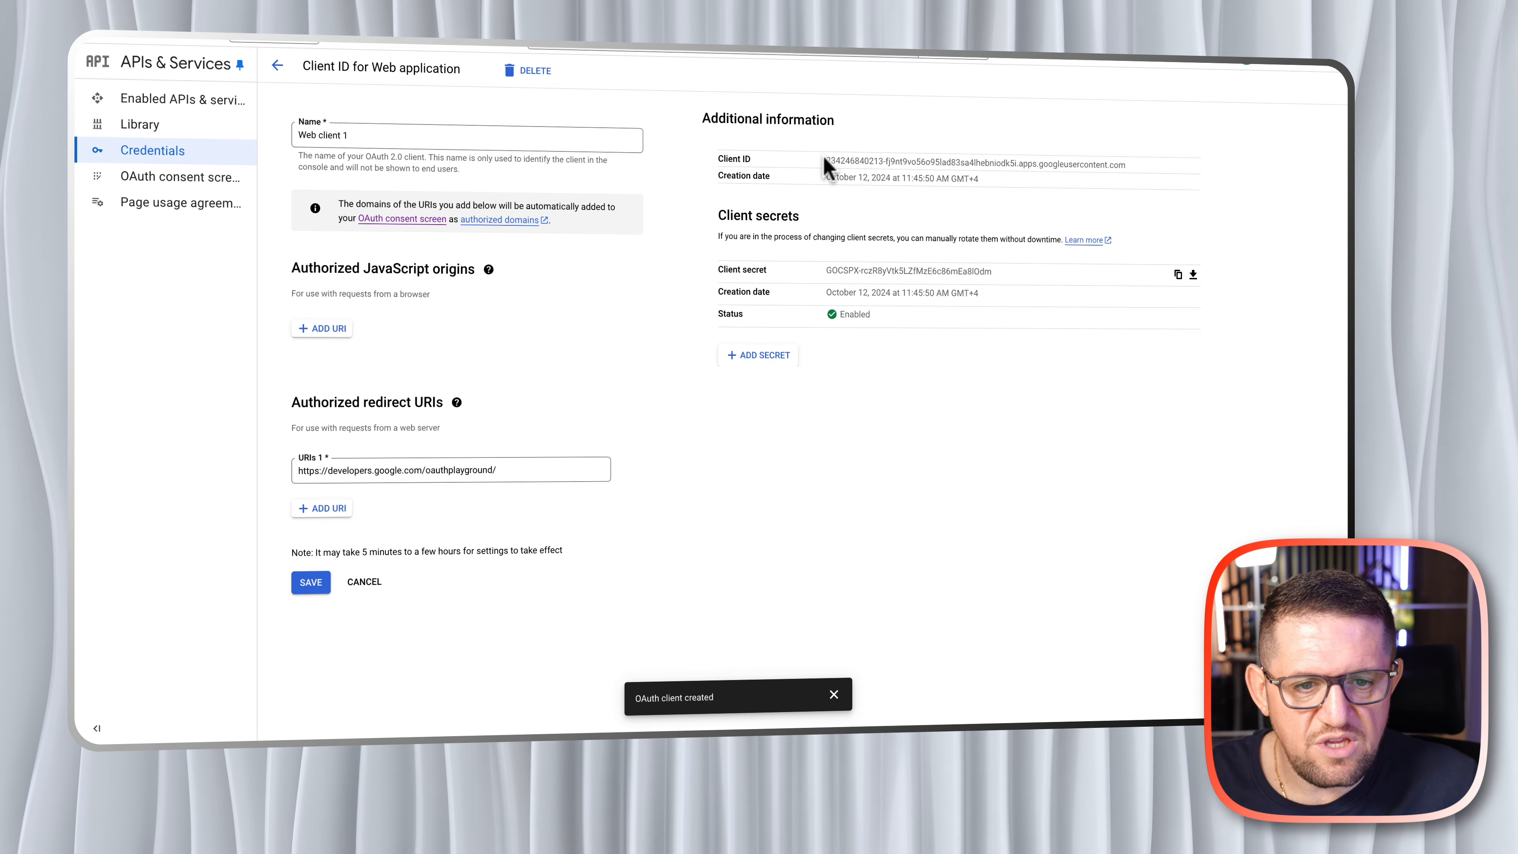
pyautogui.moveTo(827, 158); pyautogui.dragTo(1123, 166)
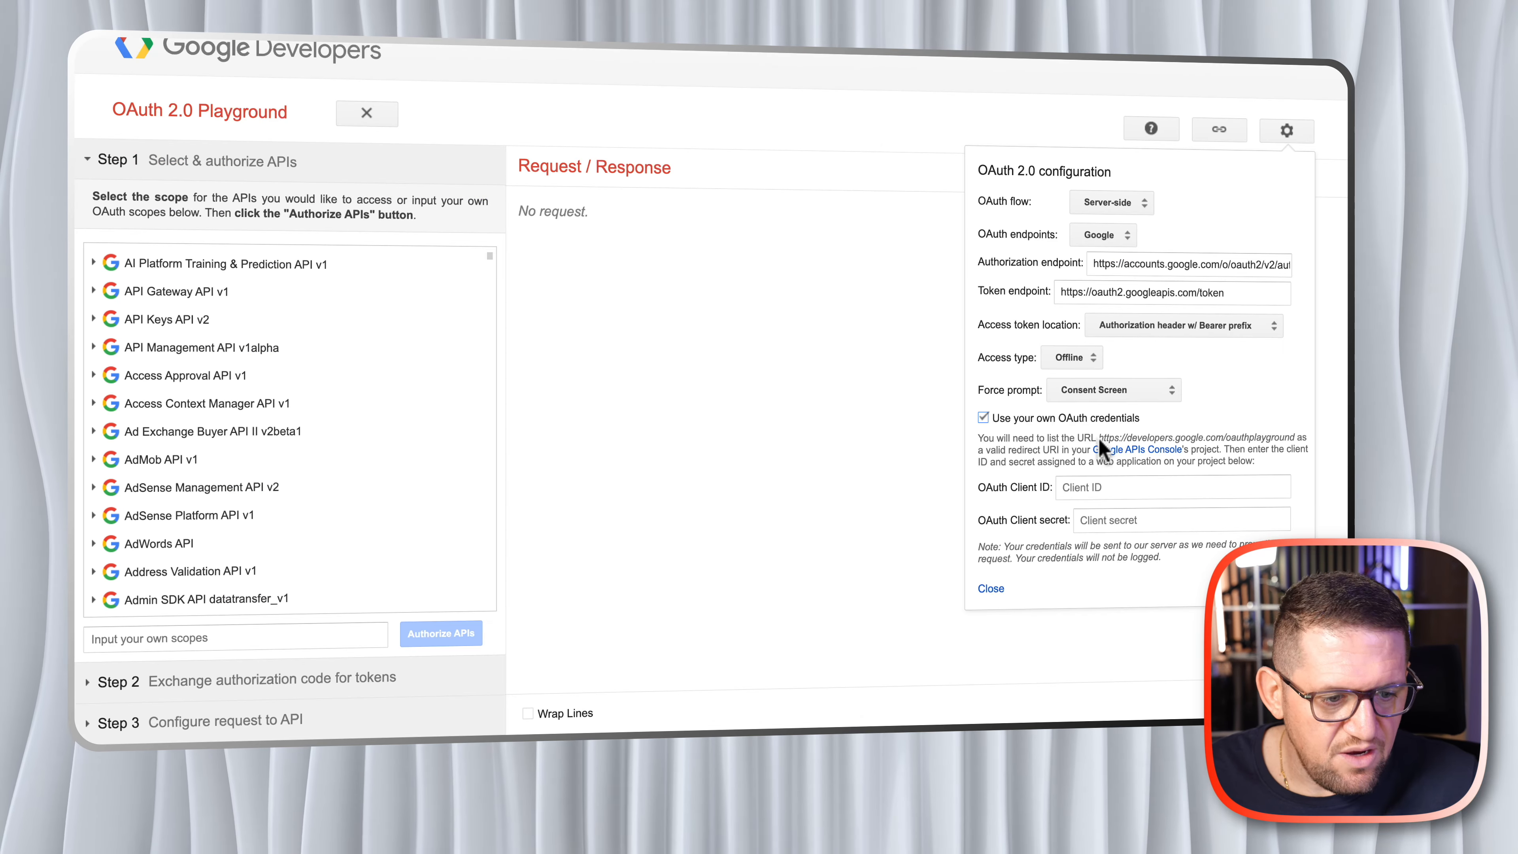
pyautogui.click(1093, 490)
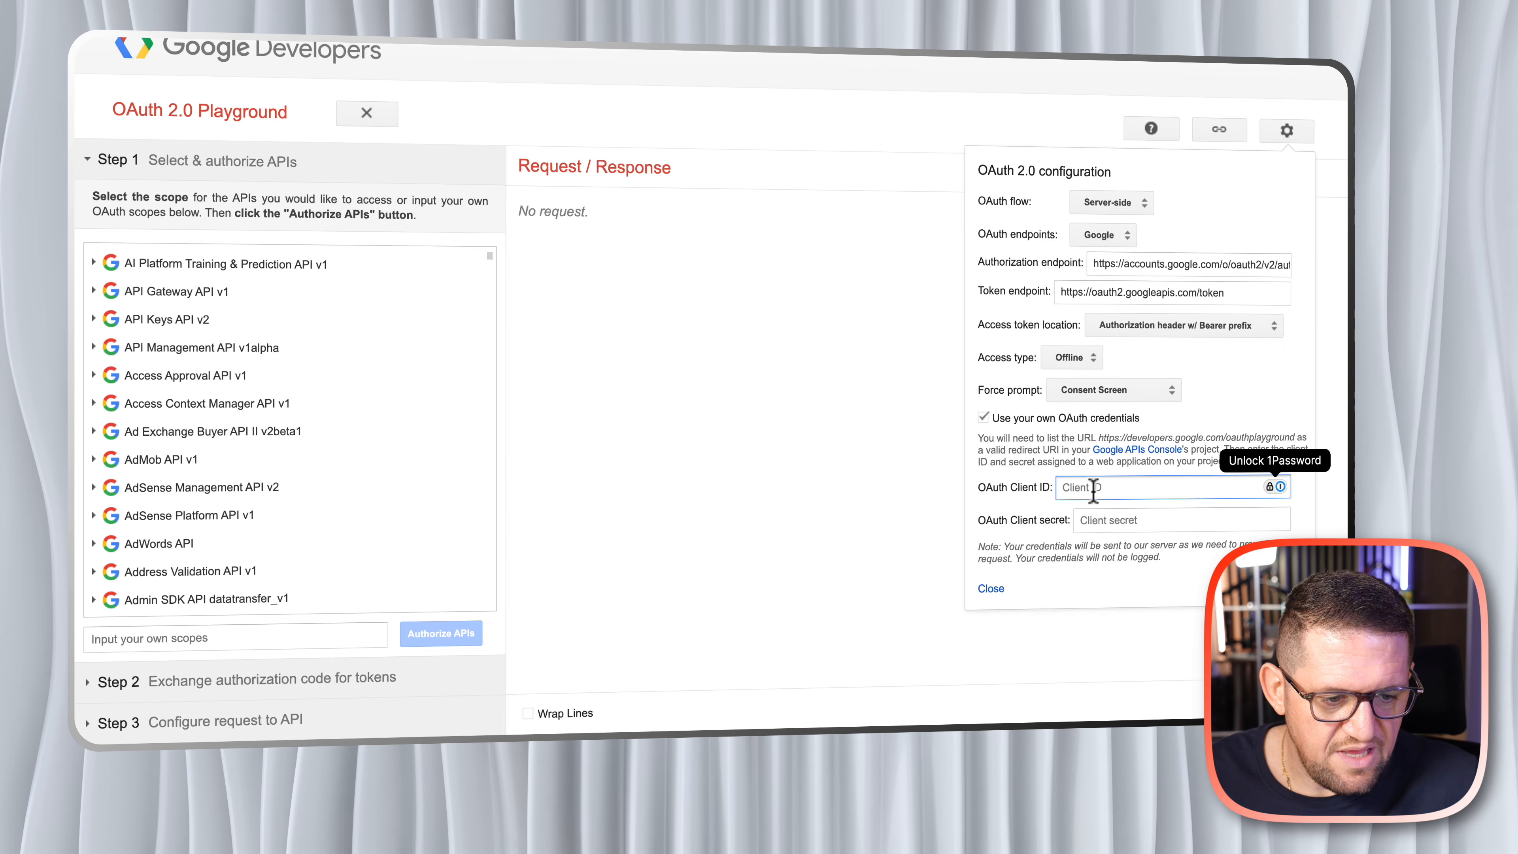
pyautogui.press('super+v')
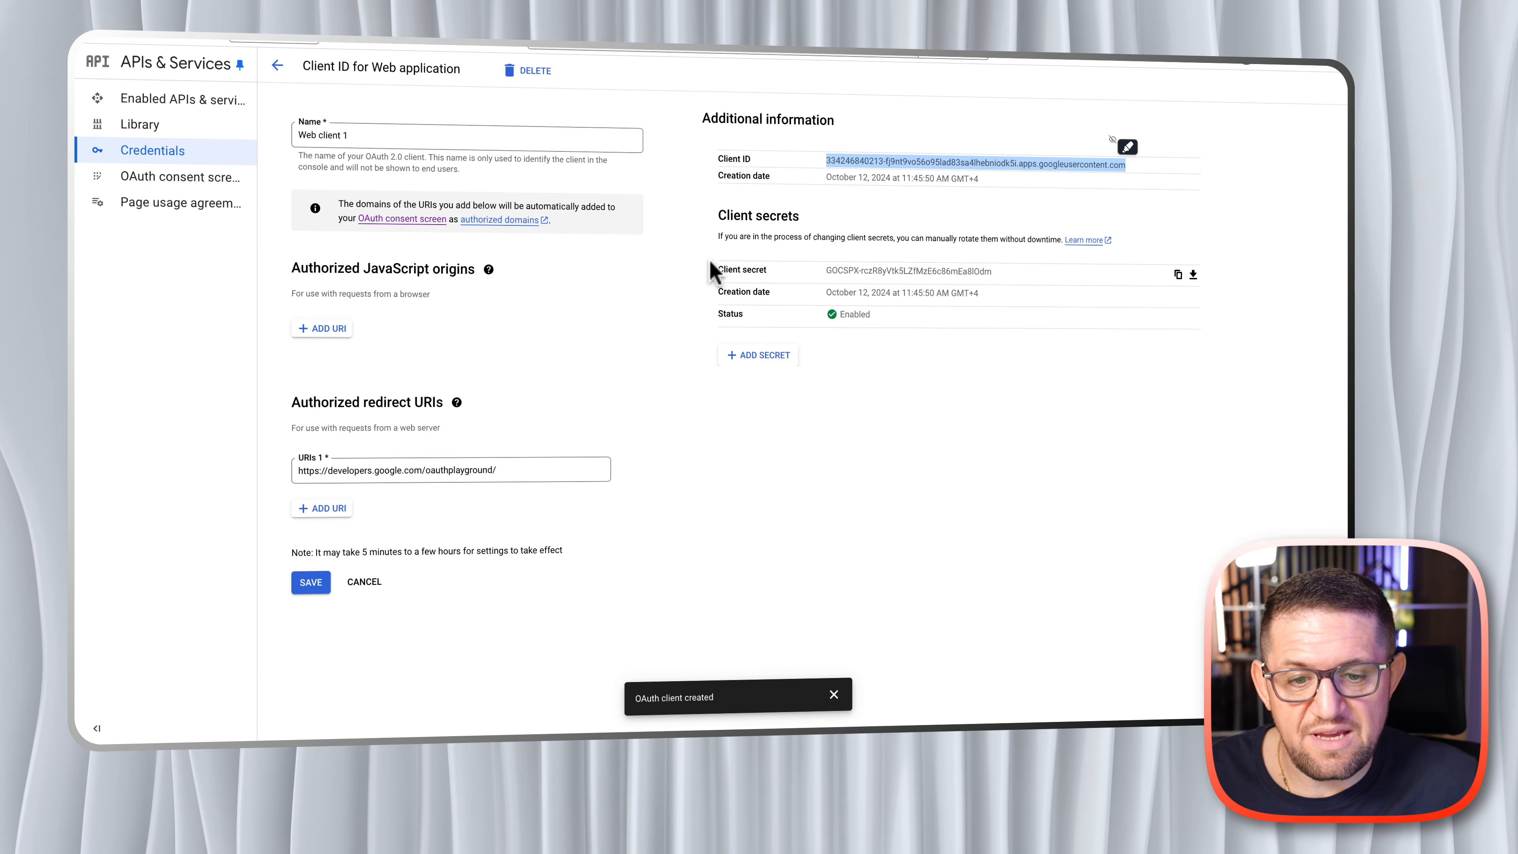
# - Copy the client secret of Web client 1, paste it as the OAuth client secret in the Playground, and close the configuration
pyautogui.click(1178, 274)
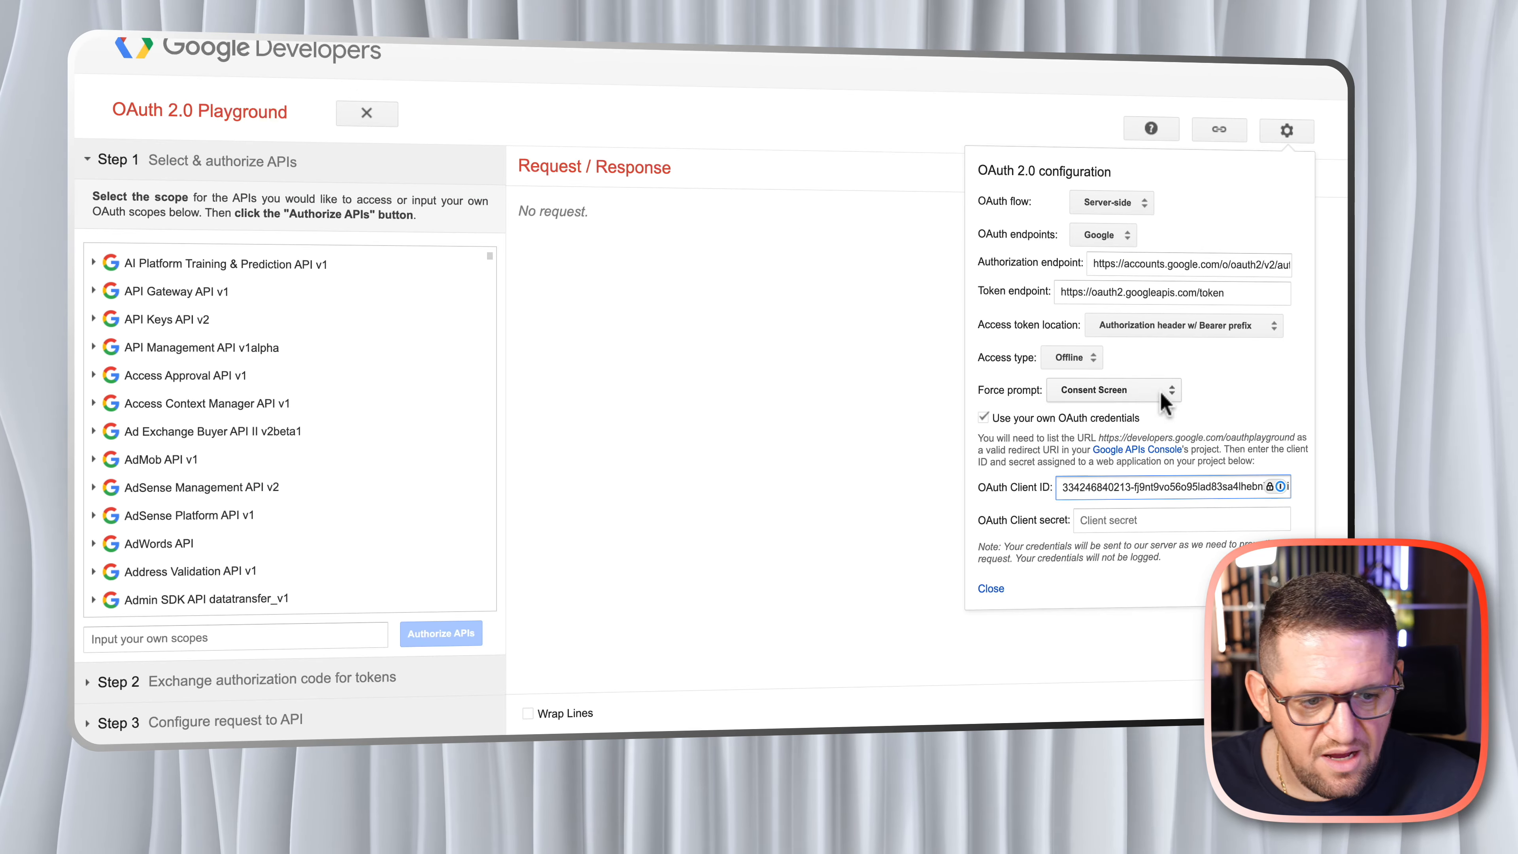
pyautogui.click(1102, 519)
pyautogui.hotkey('ctrl', 'v')
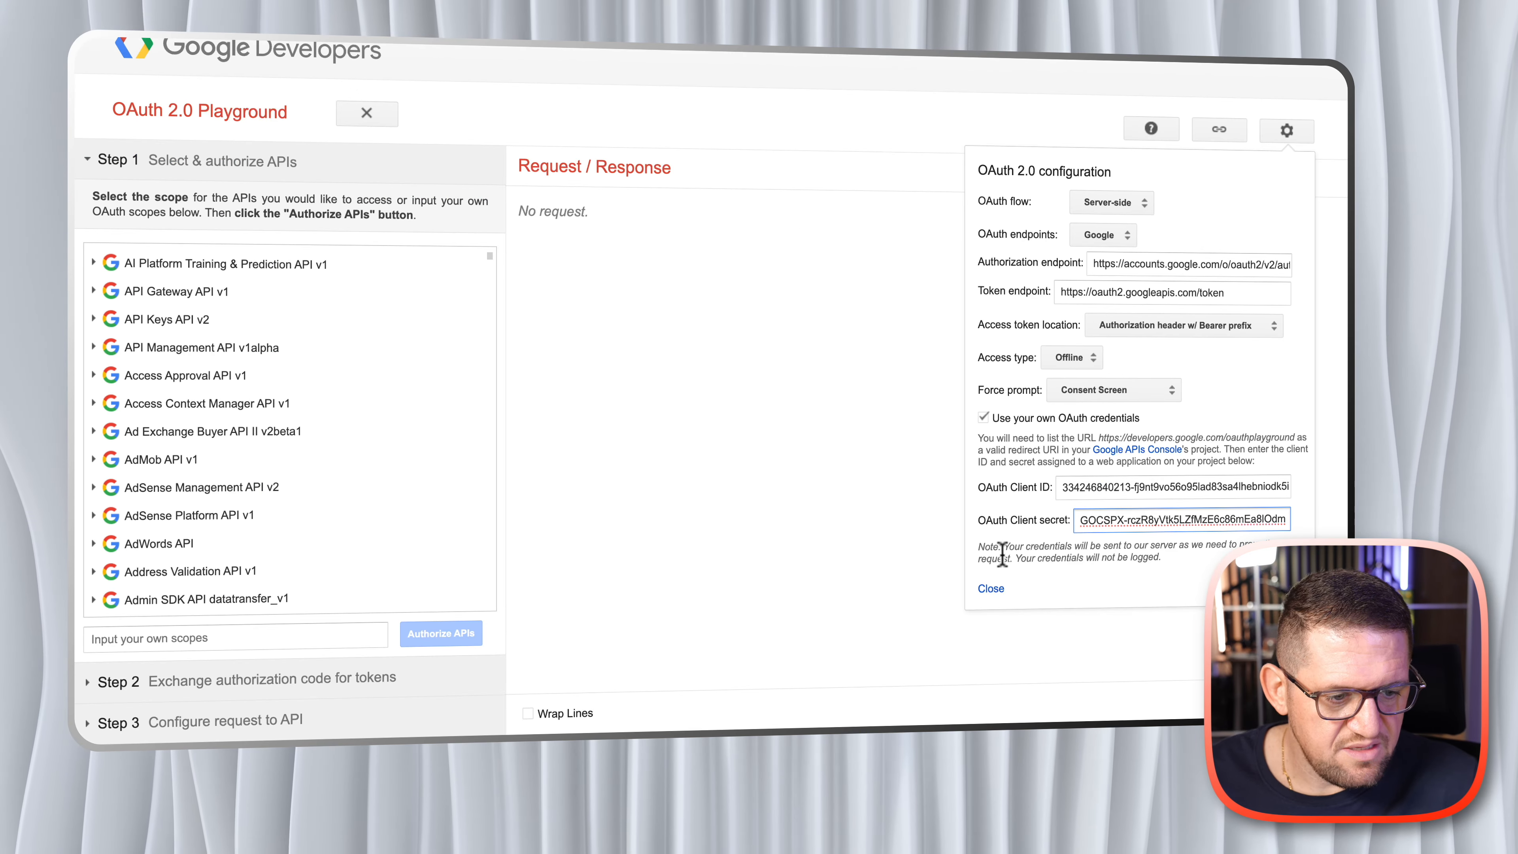
pyautogui.click(986, 589)
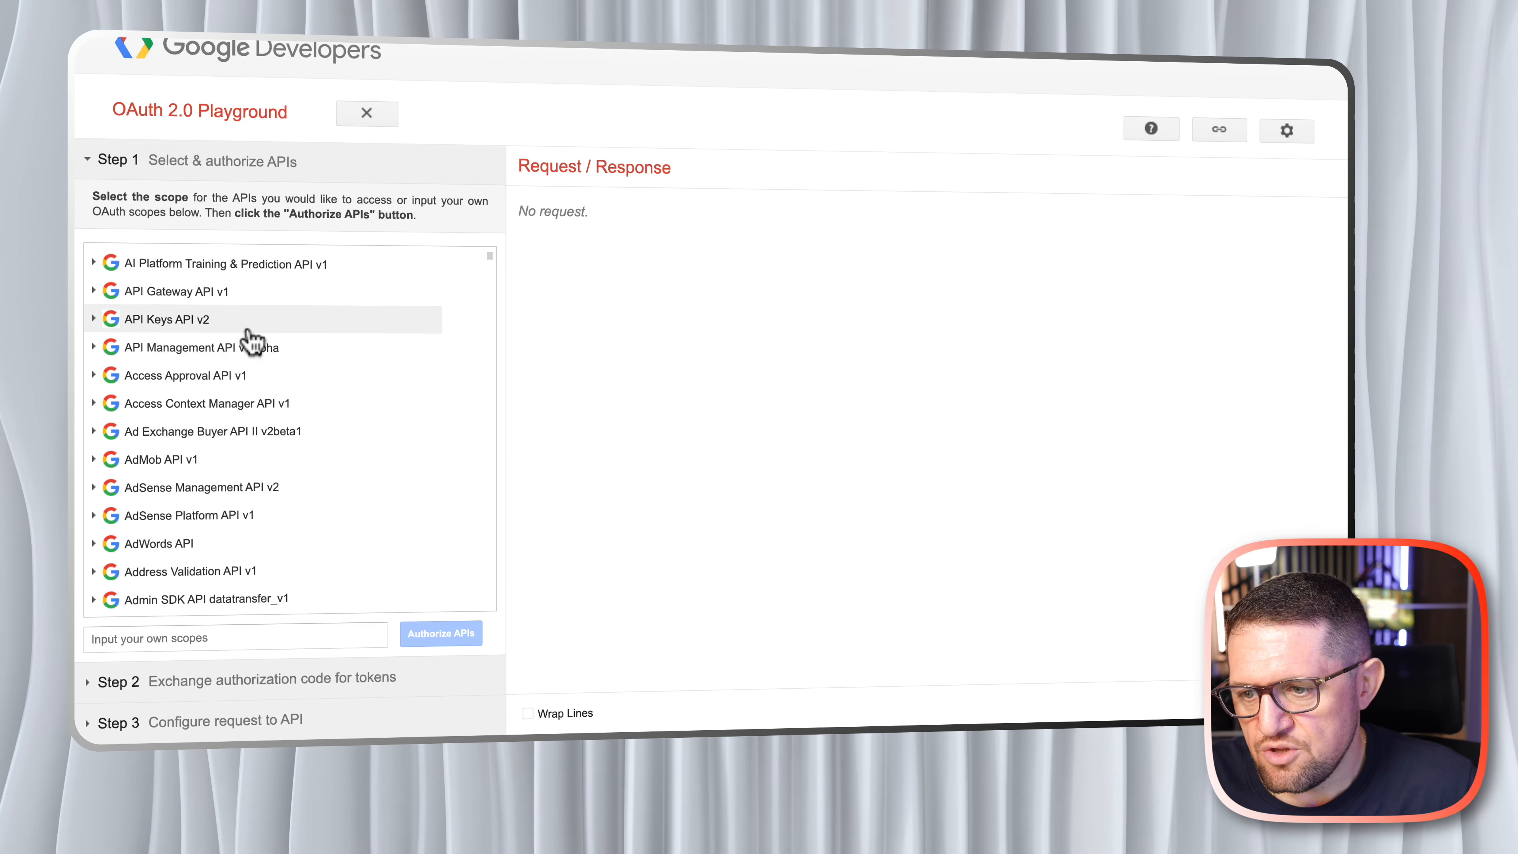
pyautogui.scroll(-2, 245, 317)
pyautogui.scroll(-10, 257, 373)
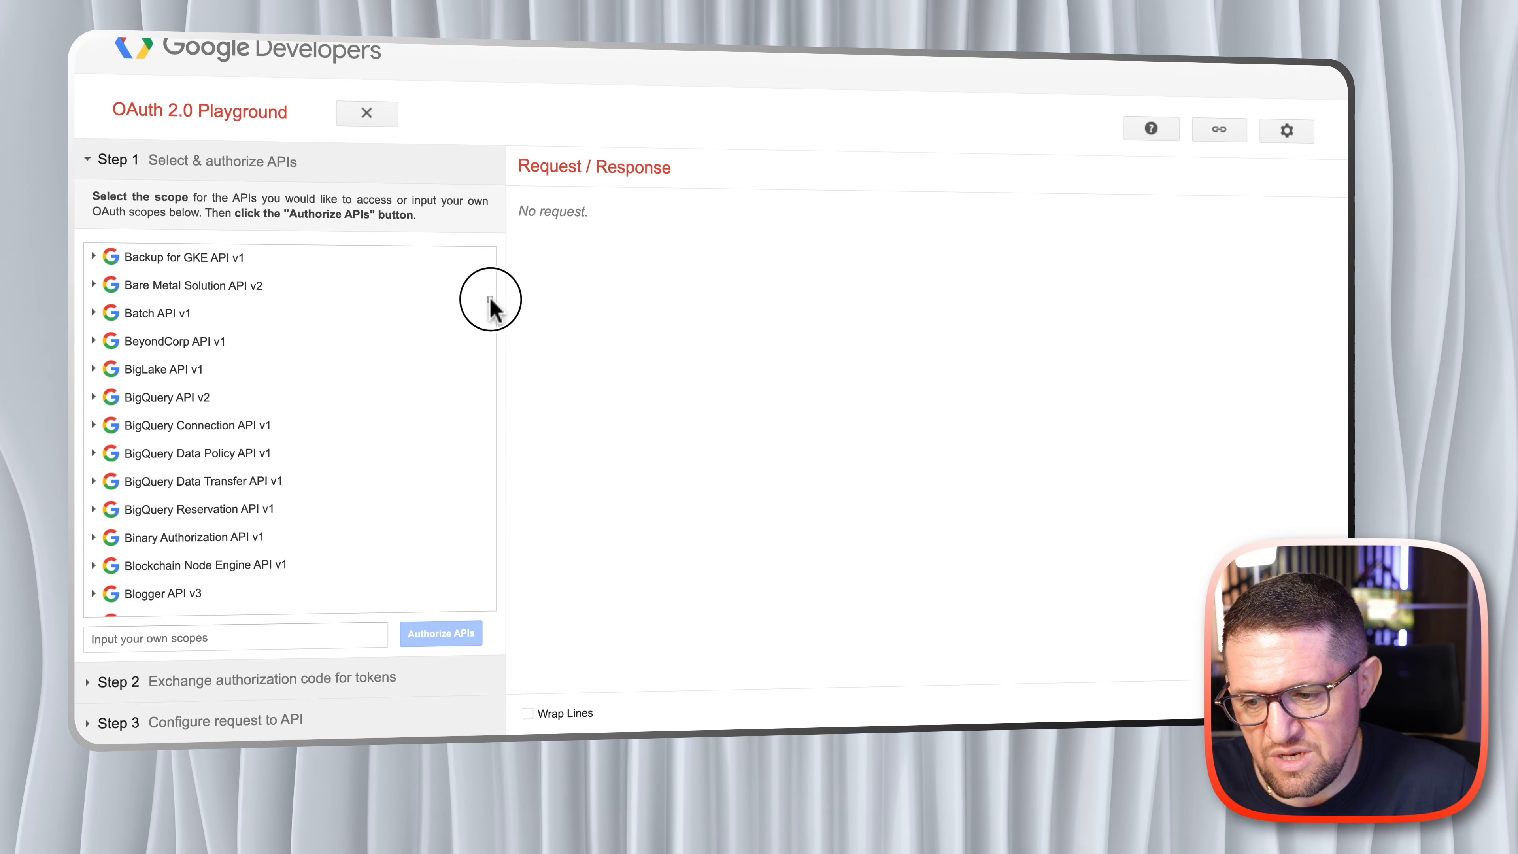
pyautogui.moveTo(490, 308); pyautogui.dragTo(501, 651)
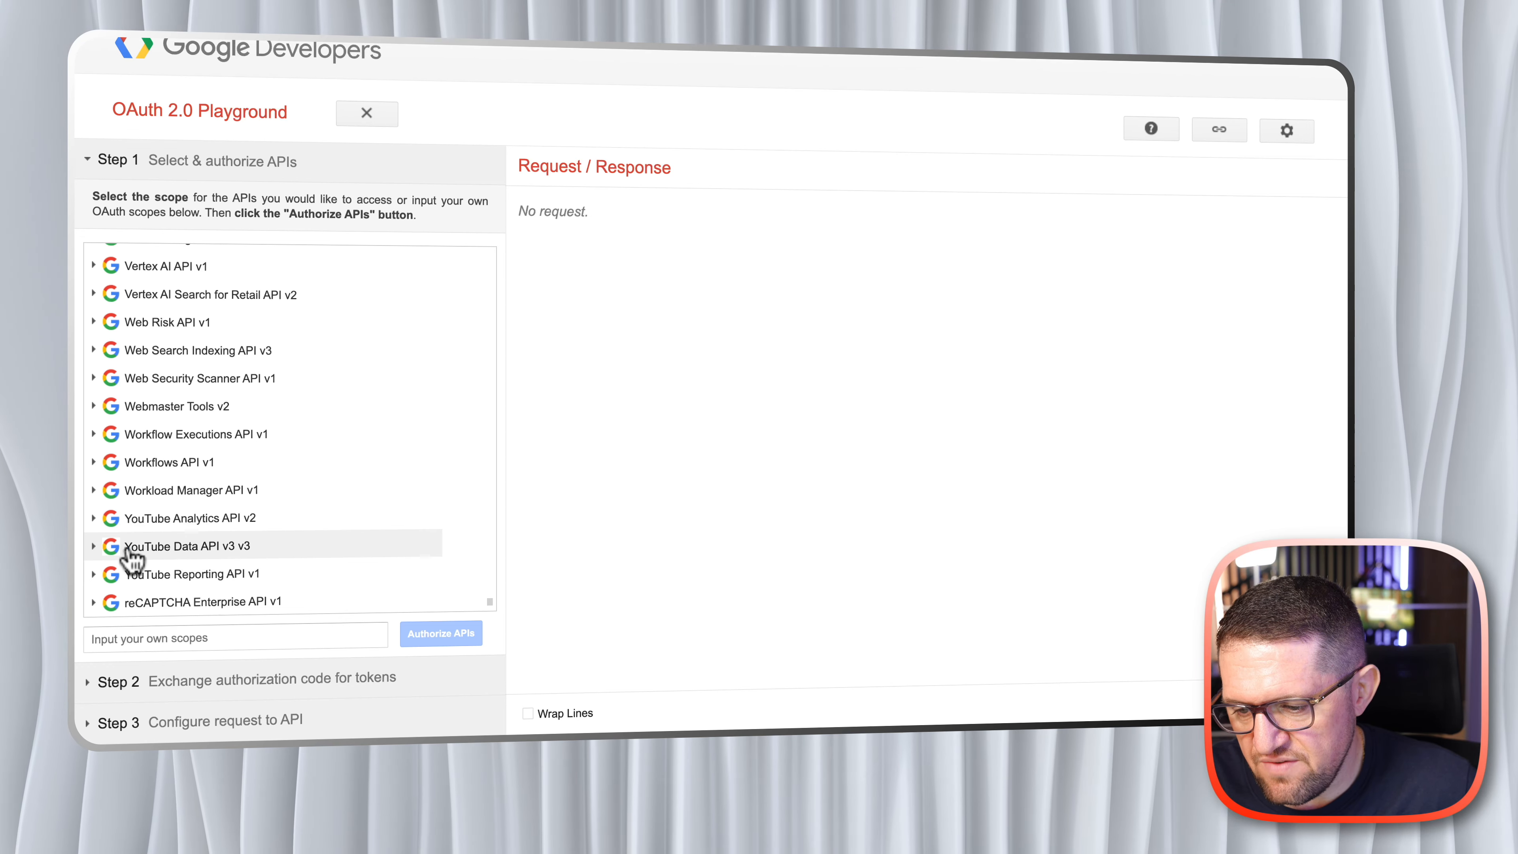
pyautogui.click(95, 547)
pyautogui.scroll(-3, 281, 565)
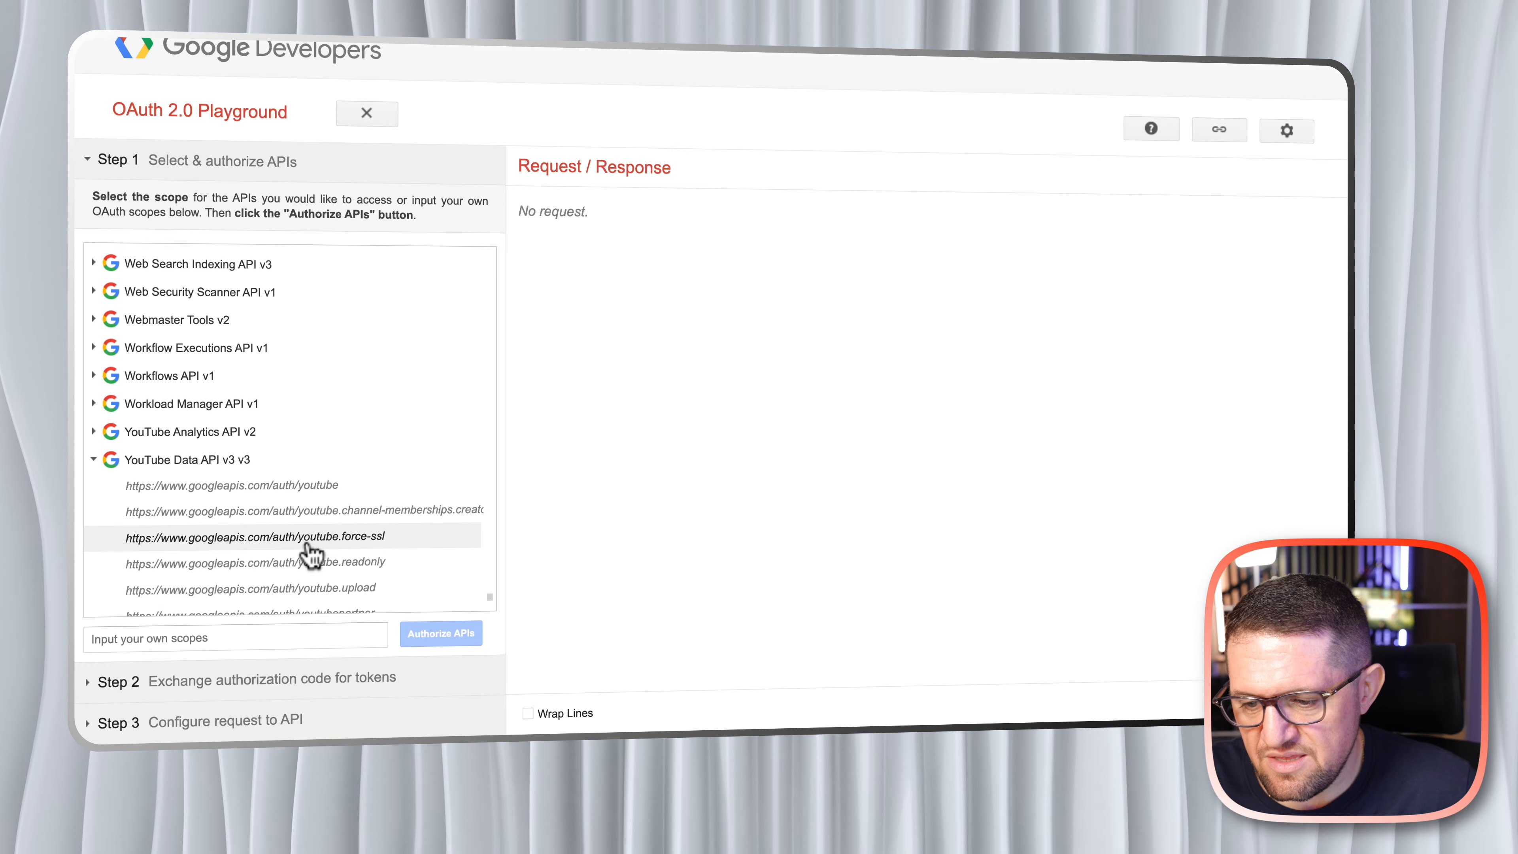
pyautogui.click(373, 541)
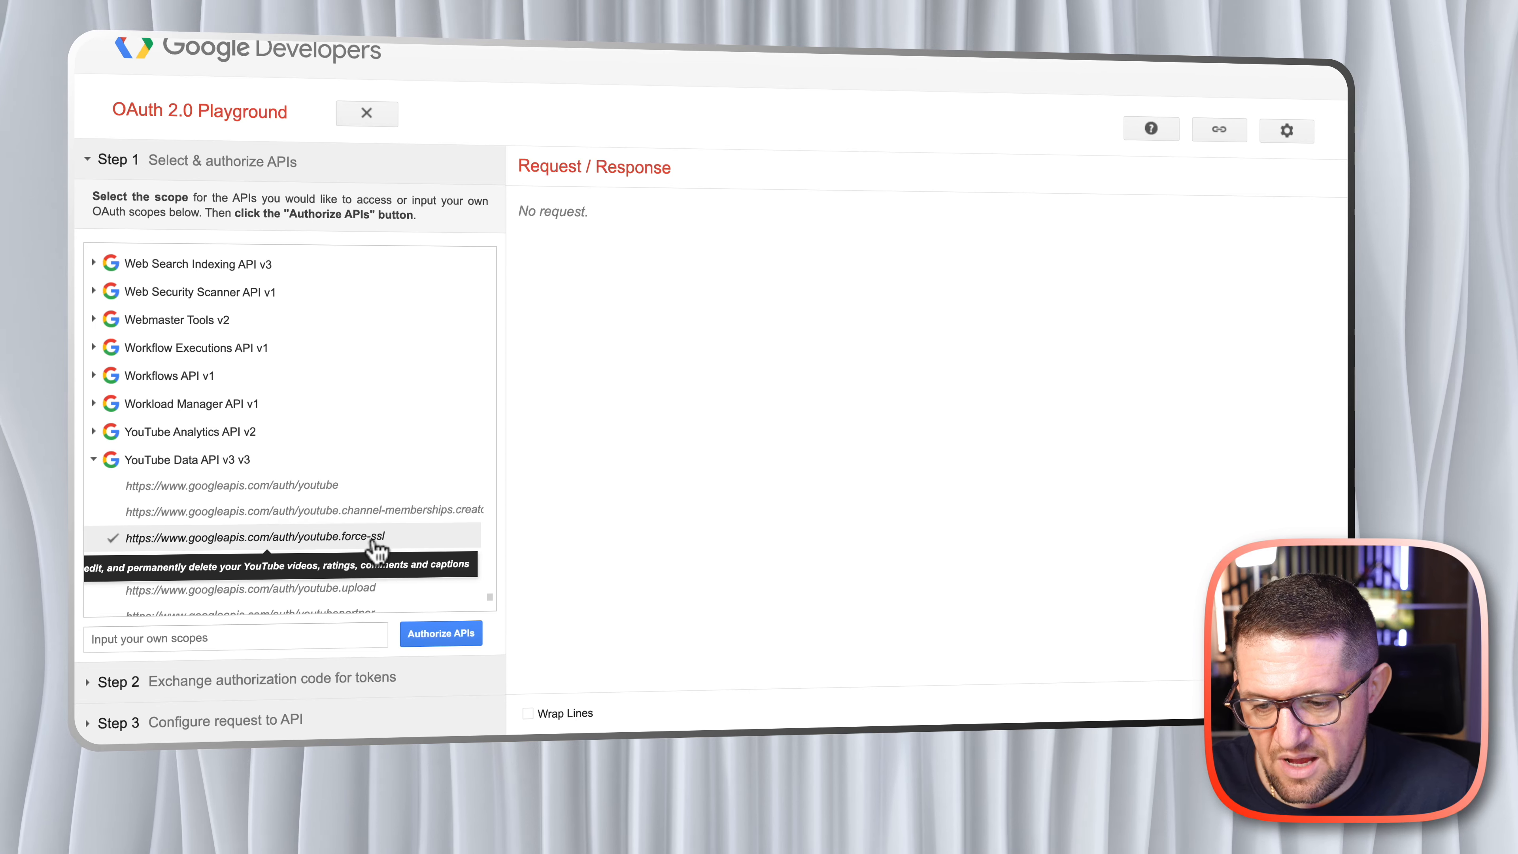
pyautogui.scroll(3, 317, 487)
pyautogui.scroll(20, 329, 495)
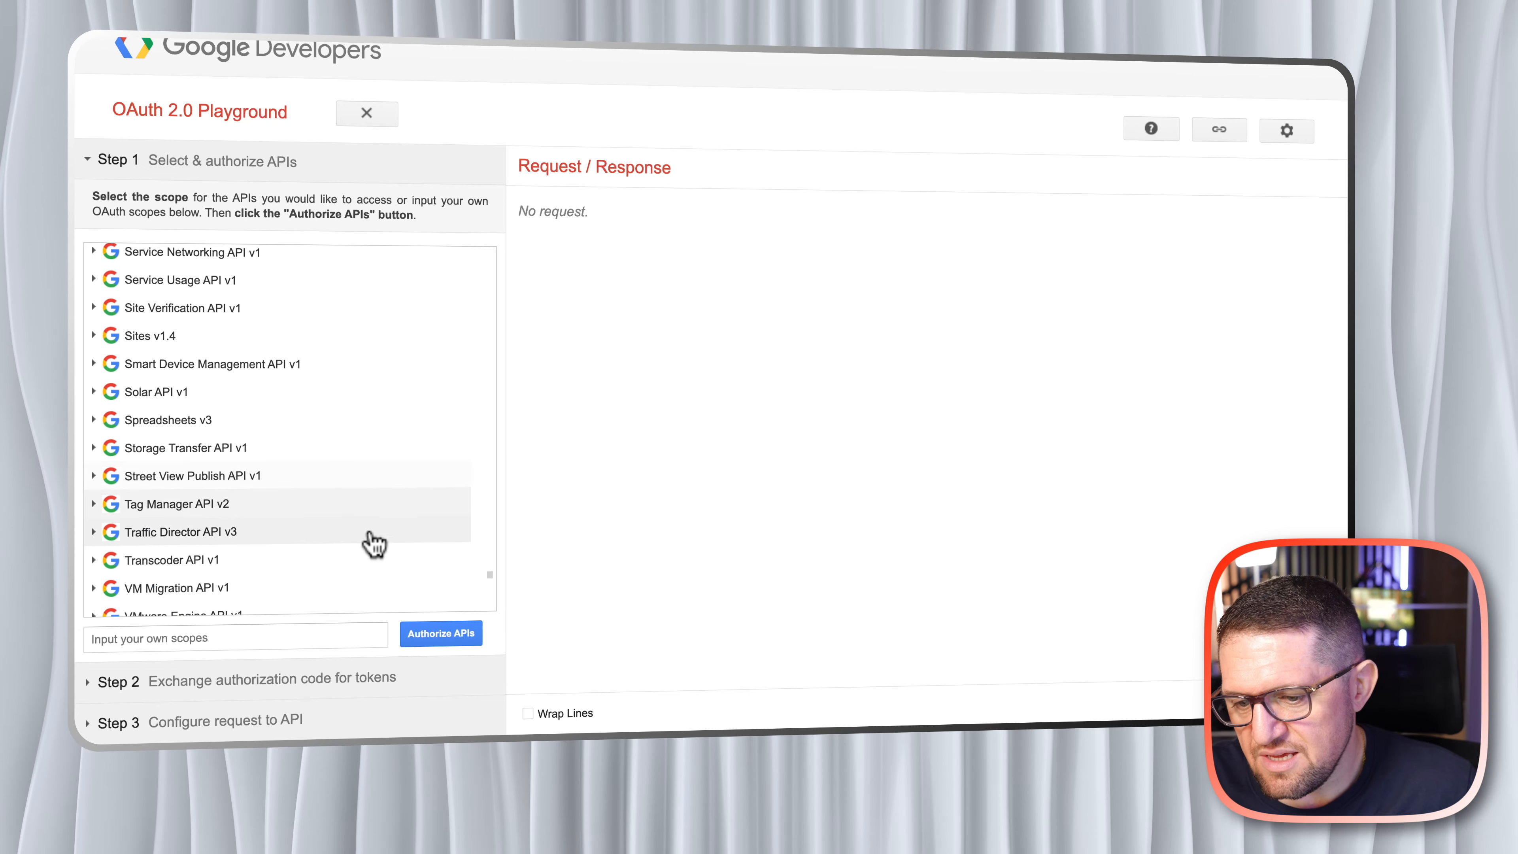
pyautogui.scroll(20, 317, 430)
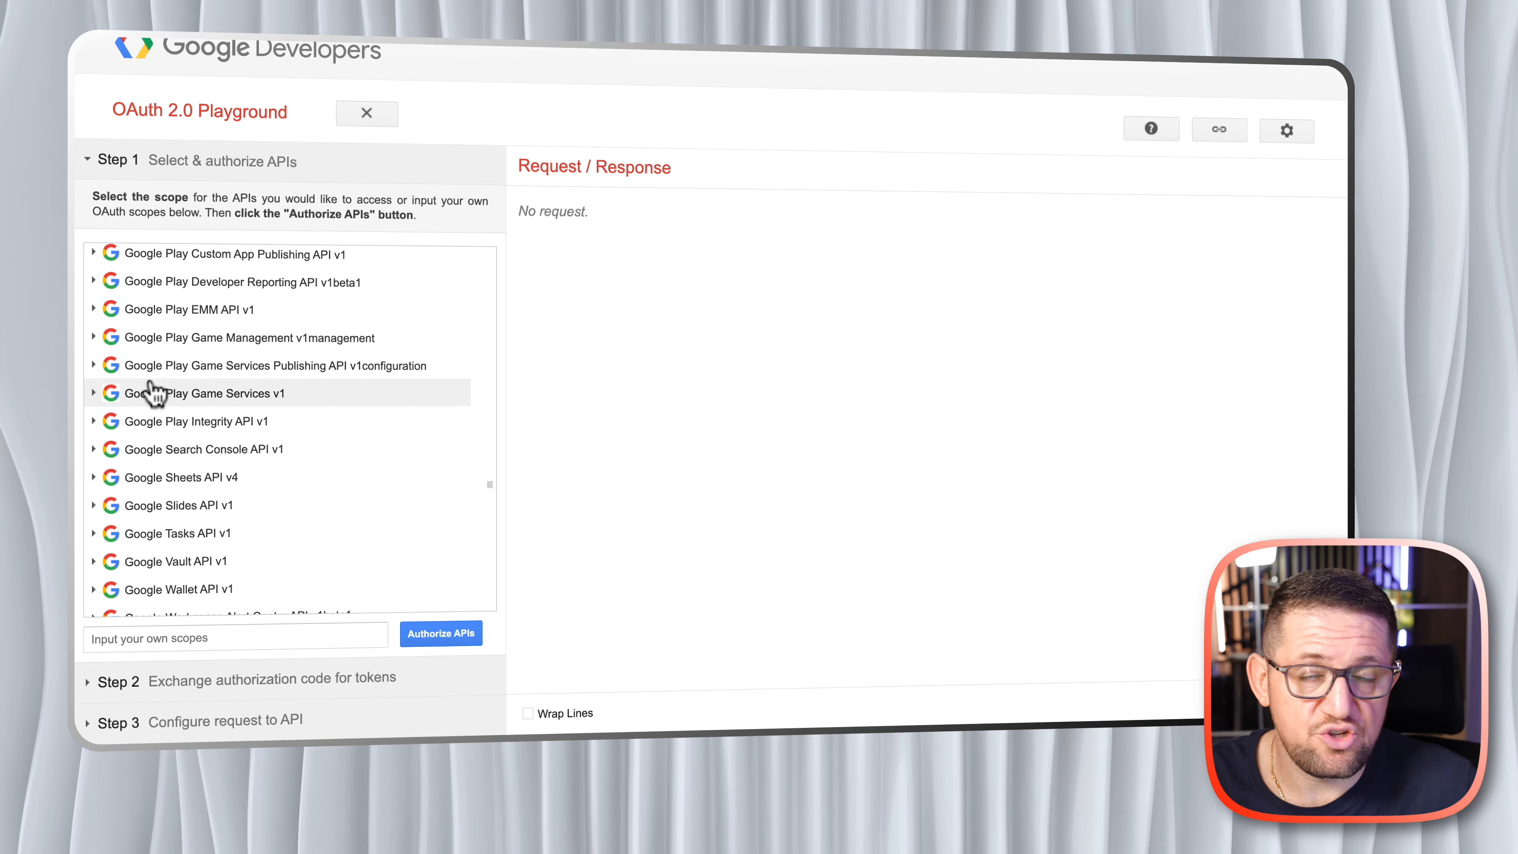
pyautogui.scroll(1, 220, 483)
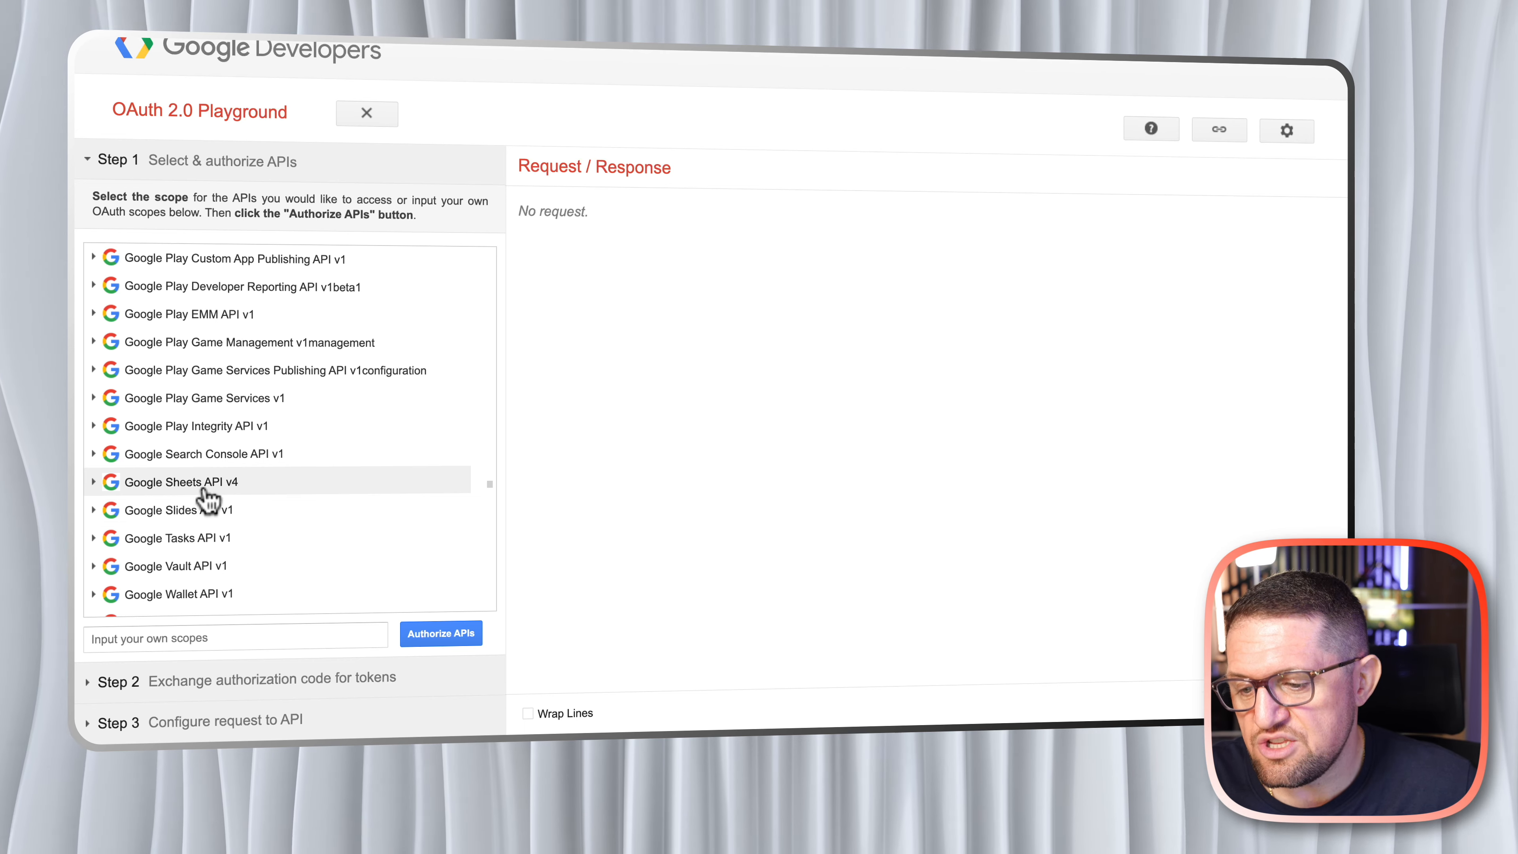
pyautogui.click(94, 483)
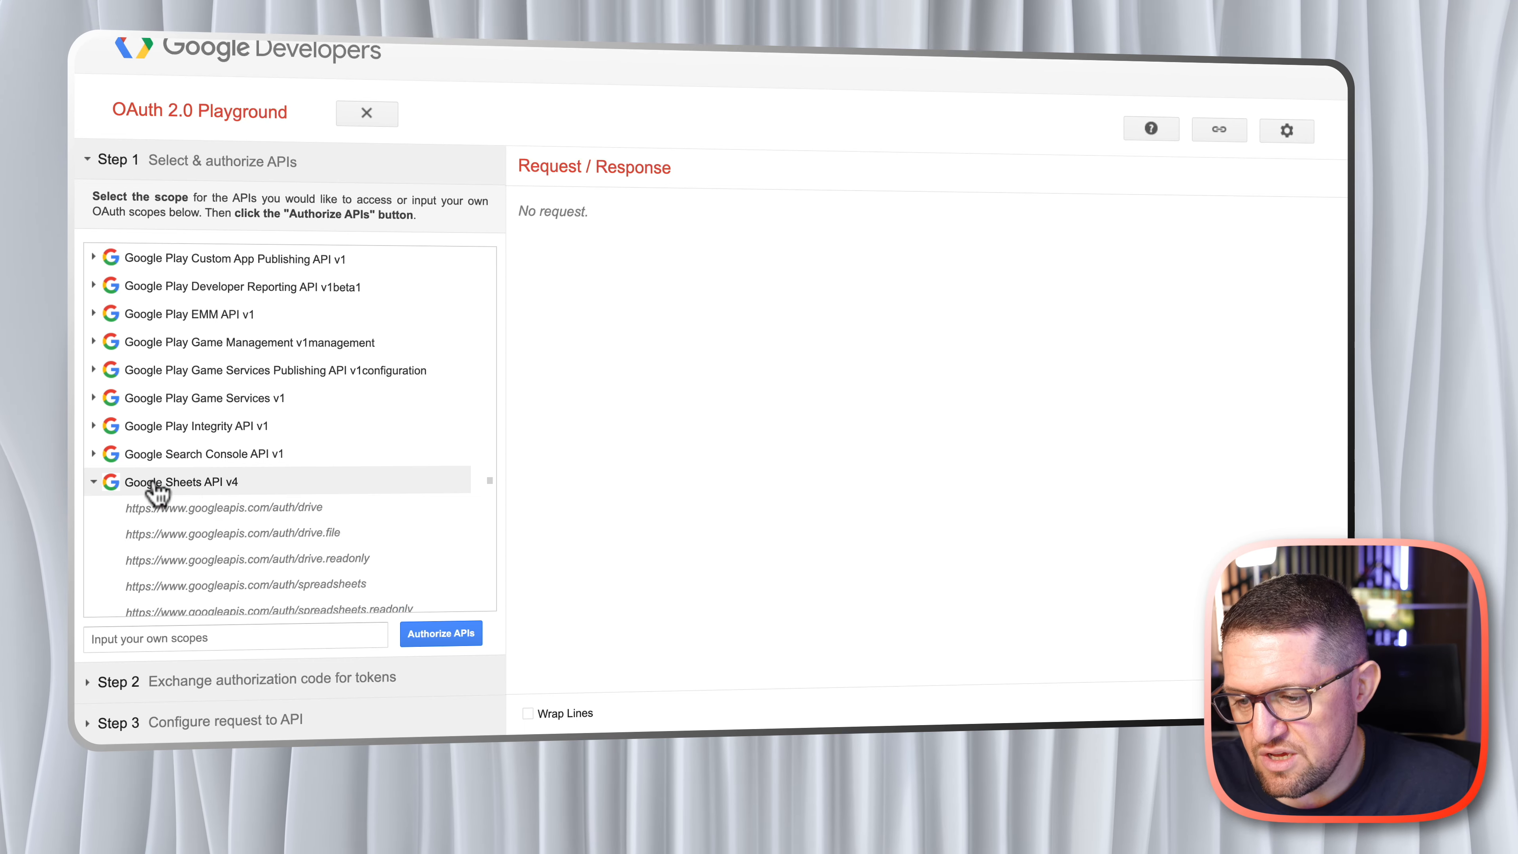
pyautogui.scroll(-2, 239, 493)
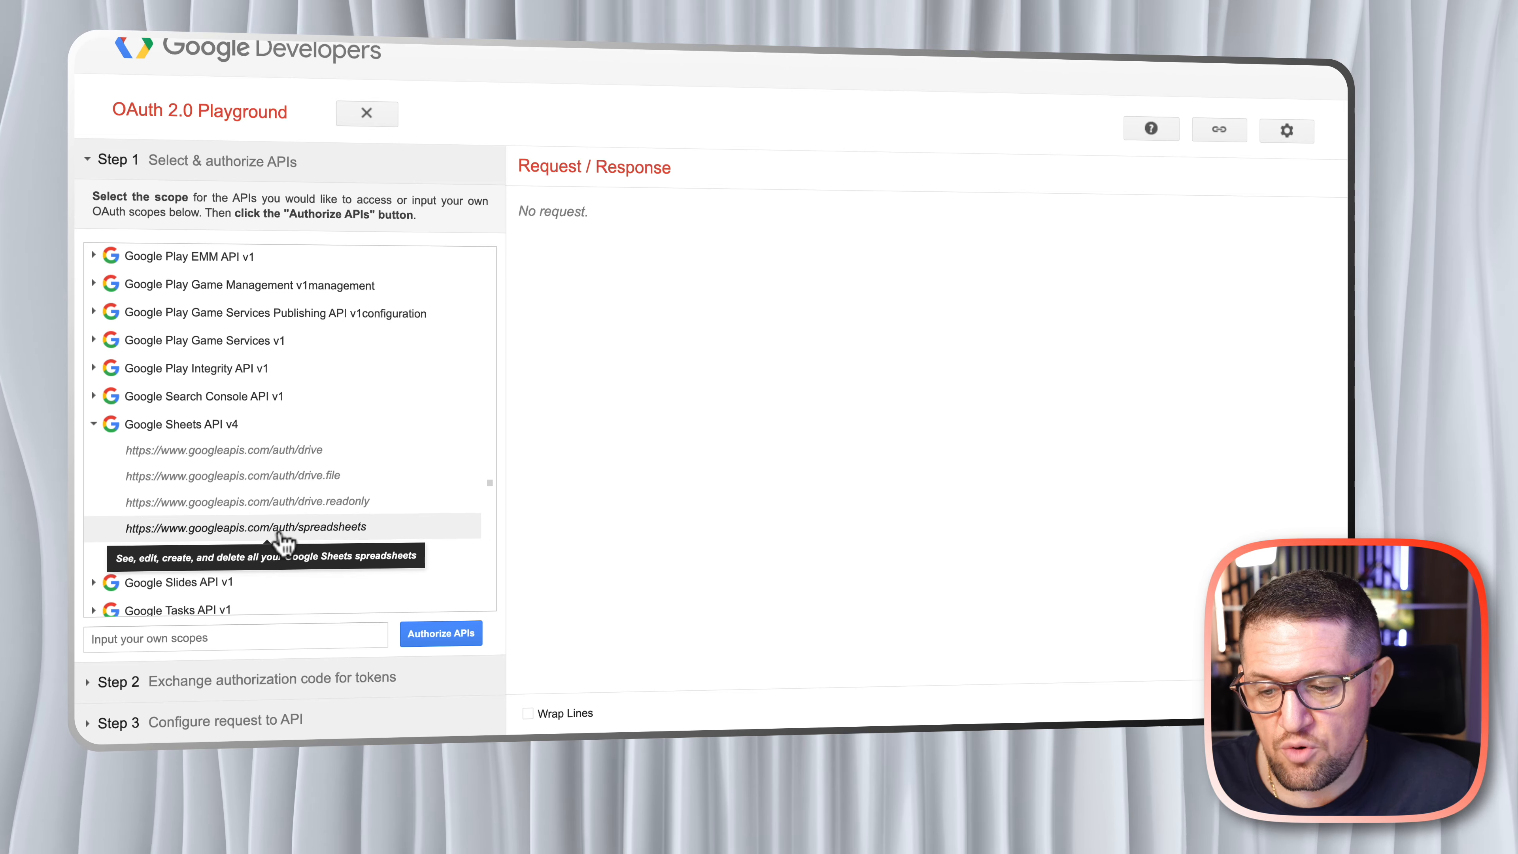
pyautogui.click(335, 536)
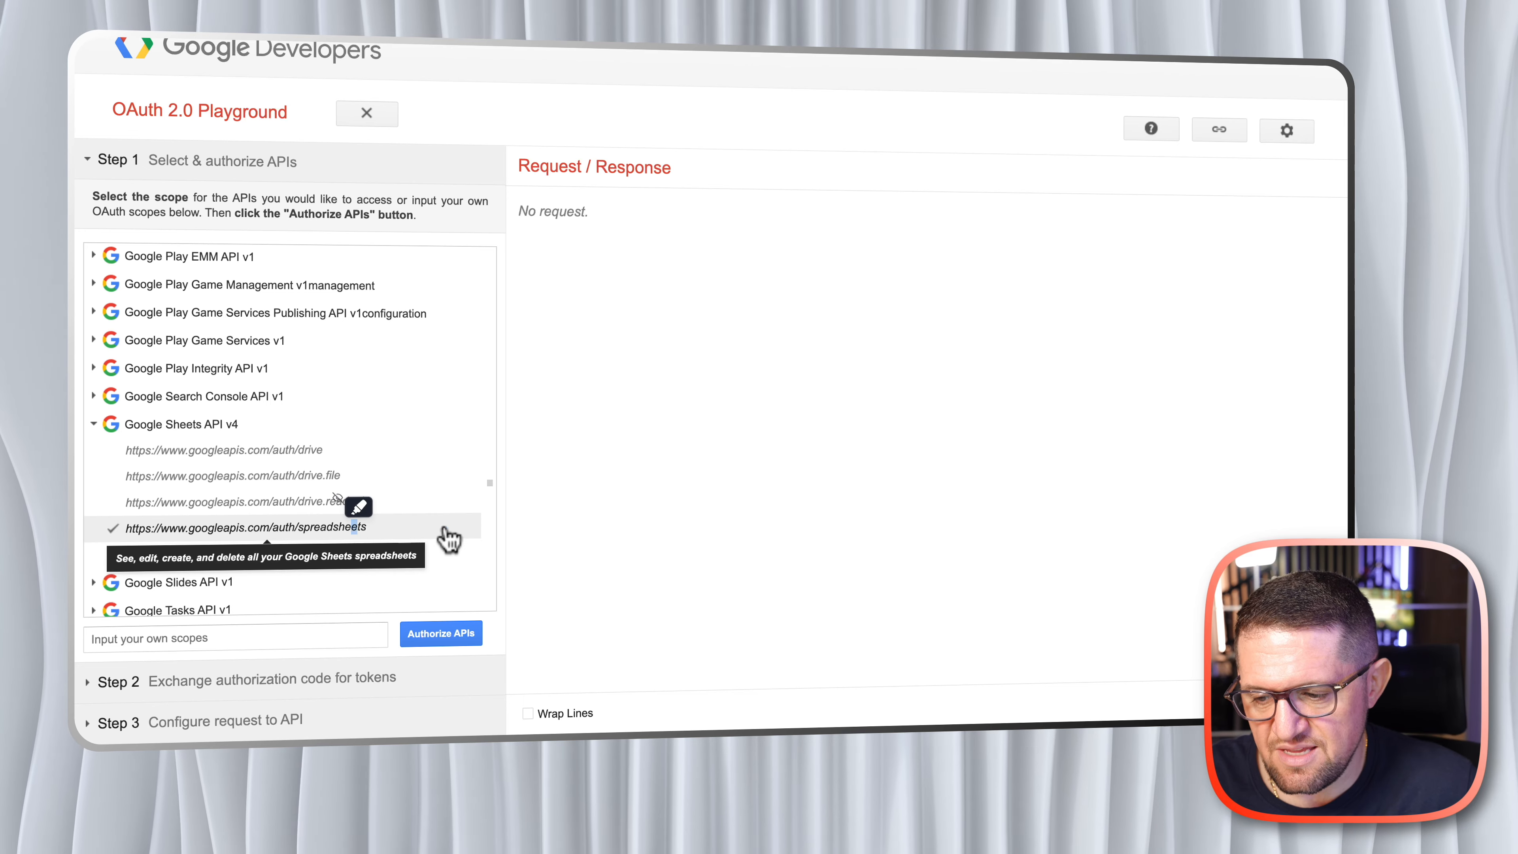
# - Try to authorize the APIs for the selected YouTube and Google Sheets scopes
pyautogui.scroll(-3, 460, 597)
pyautogui.scroll(-3, 442, 538)
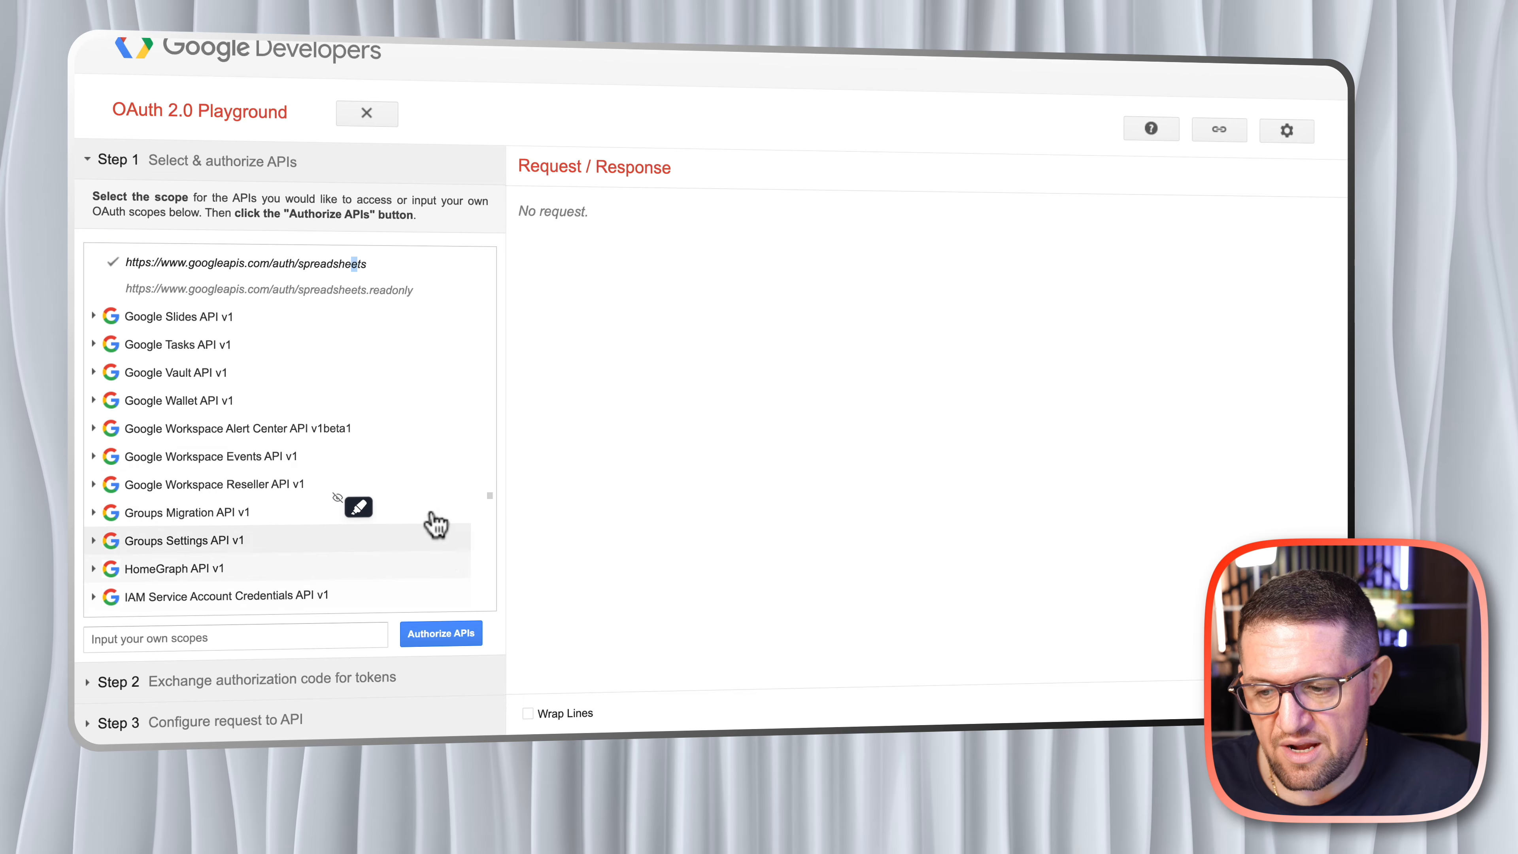
pyautogui.scroll(-6, 409, 499)
pyautogui.scroll(-15, 409, 499)
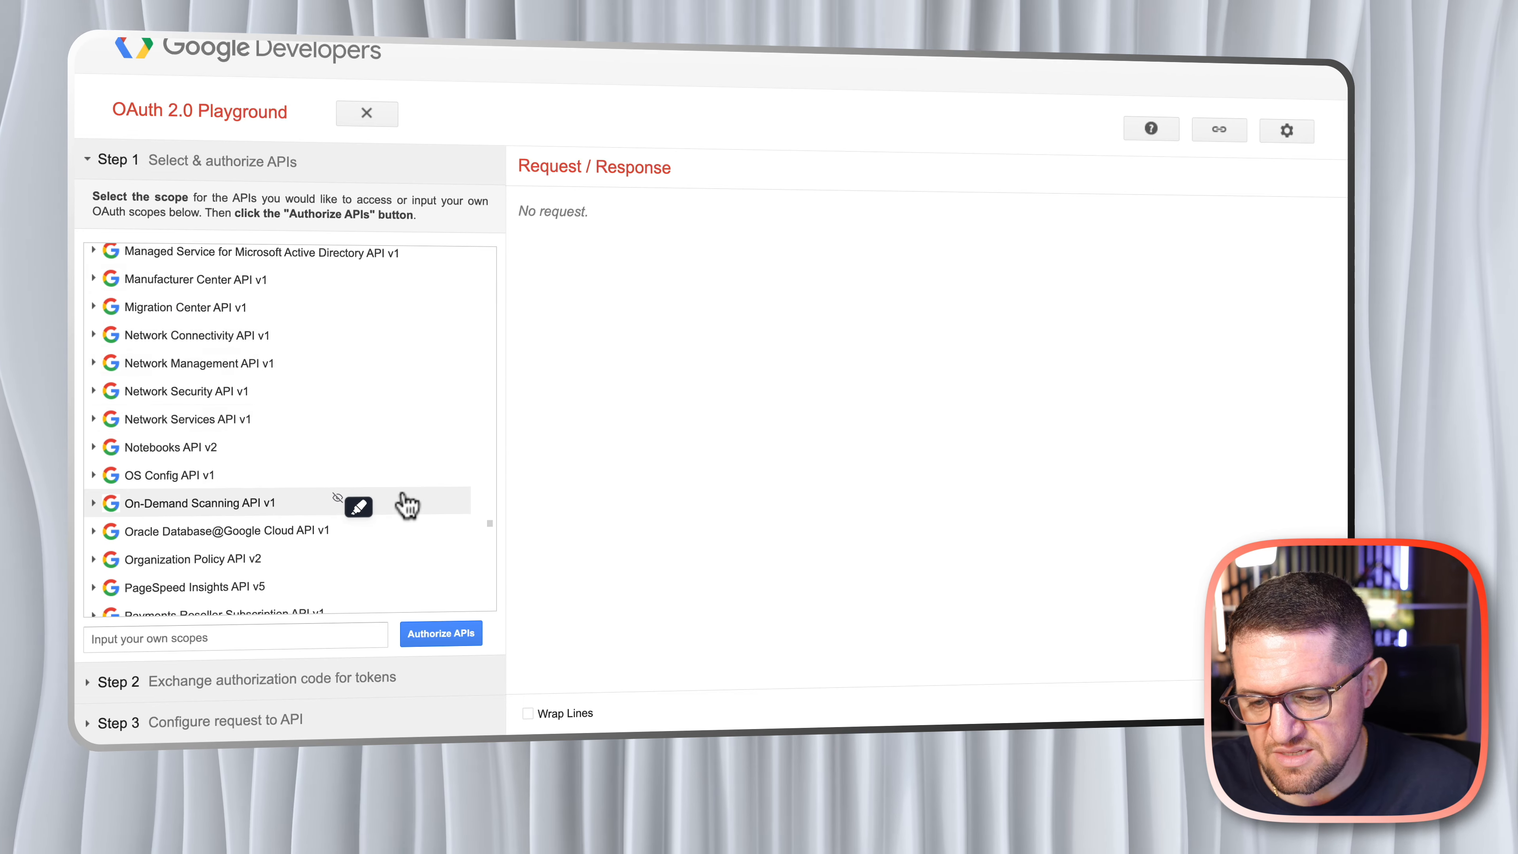
pyautogui.scroll(12, 419, 550)
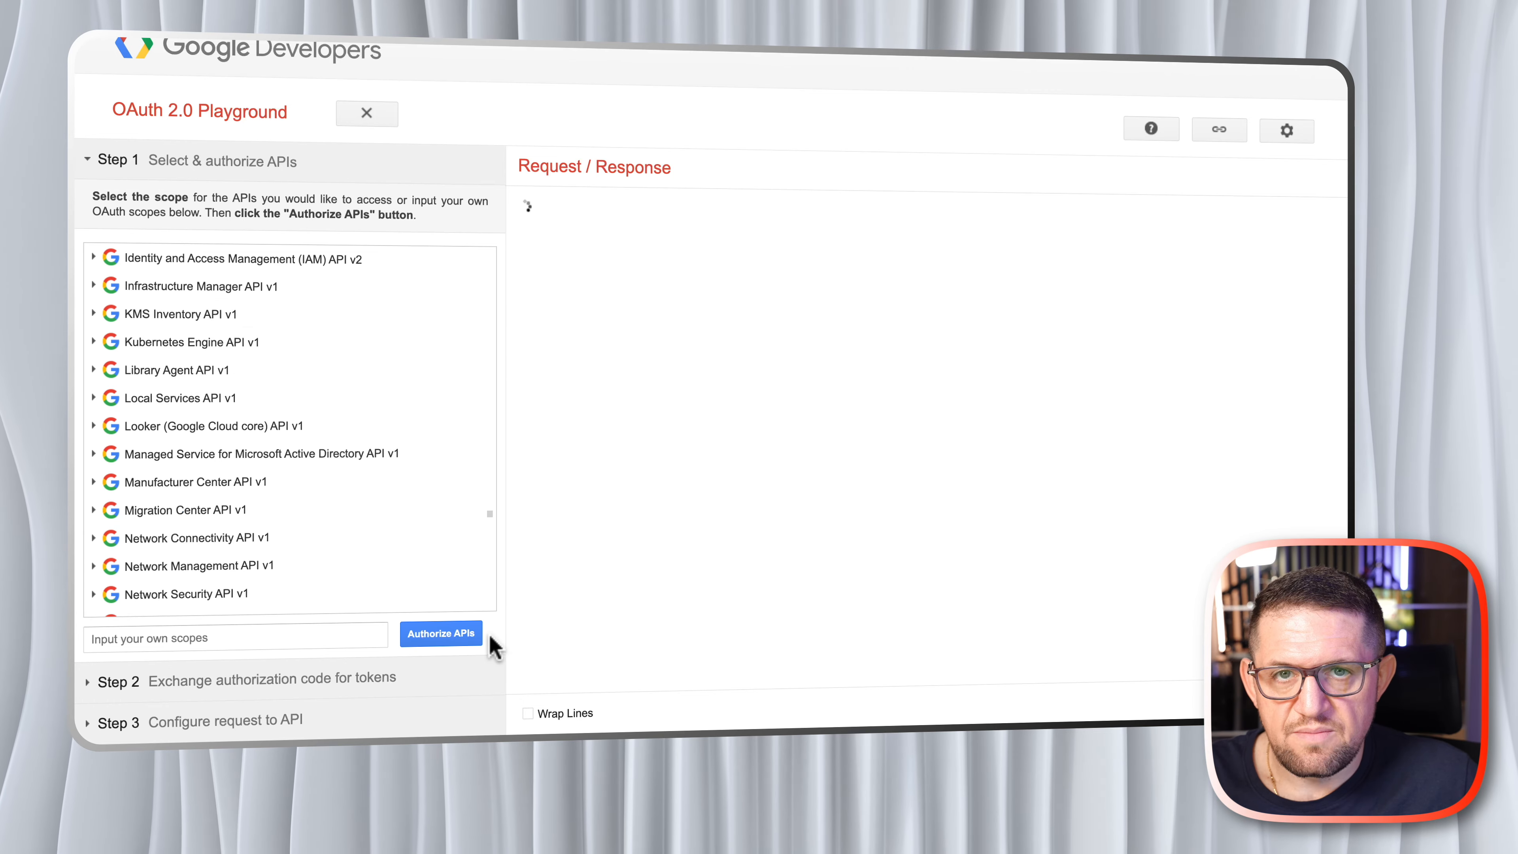
pyautogui.click(455, 643)
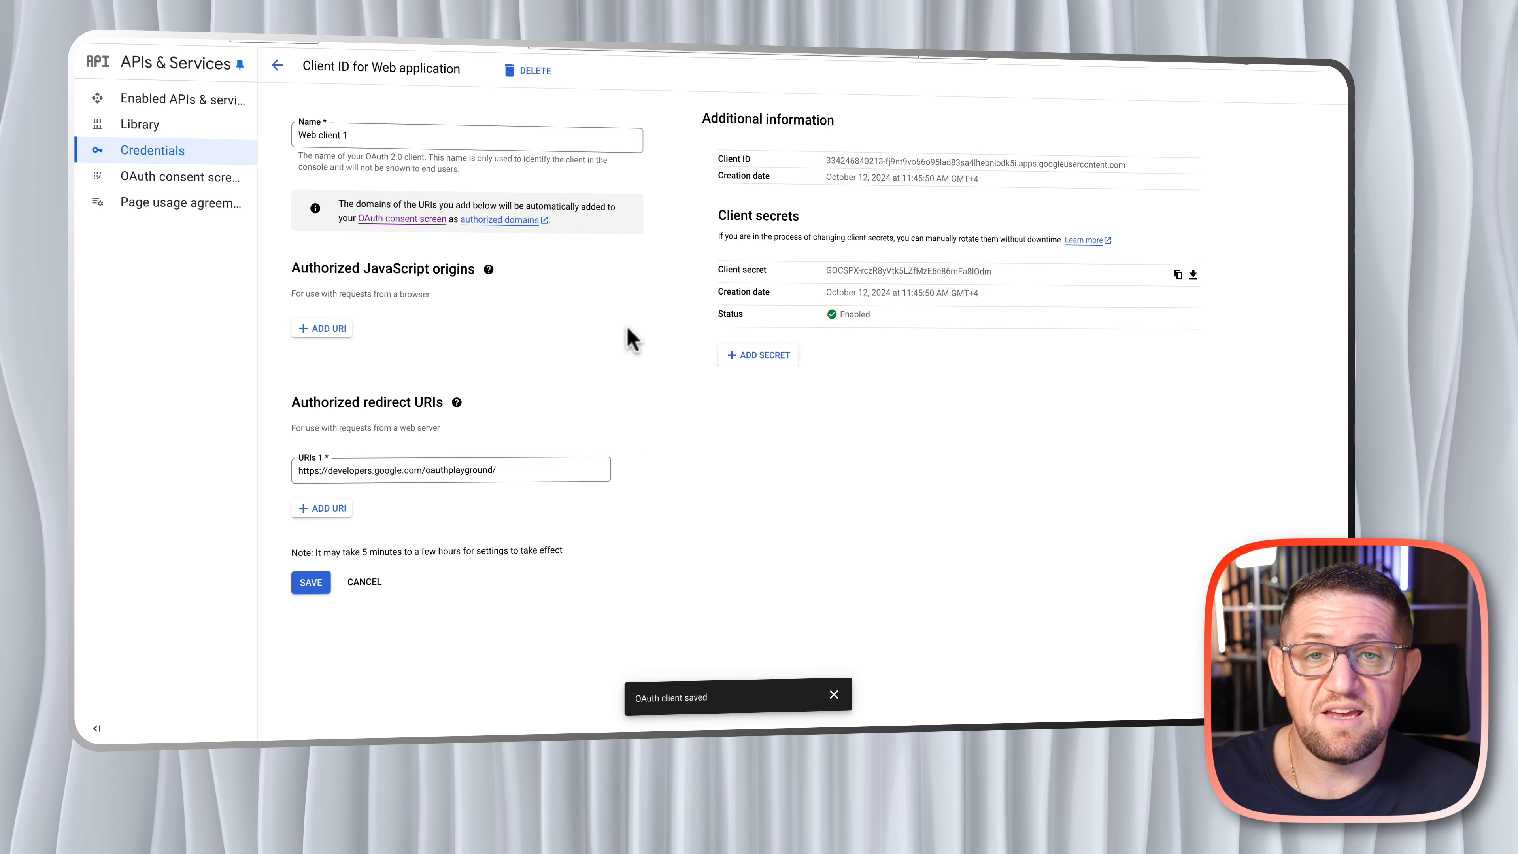
pyautogui.click(505, 471)
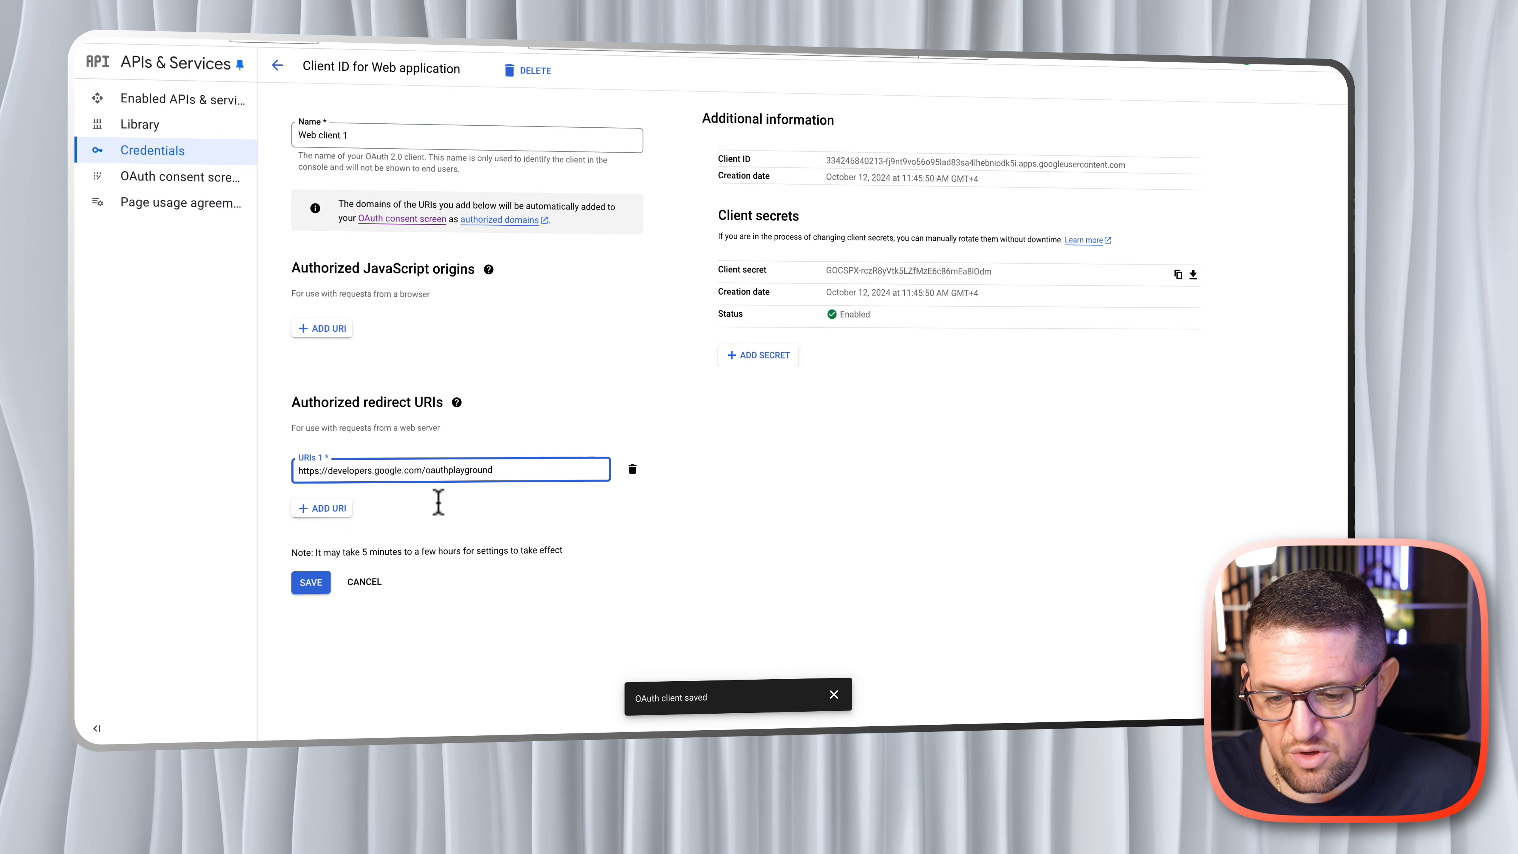
pyautogui.click(306, 585)
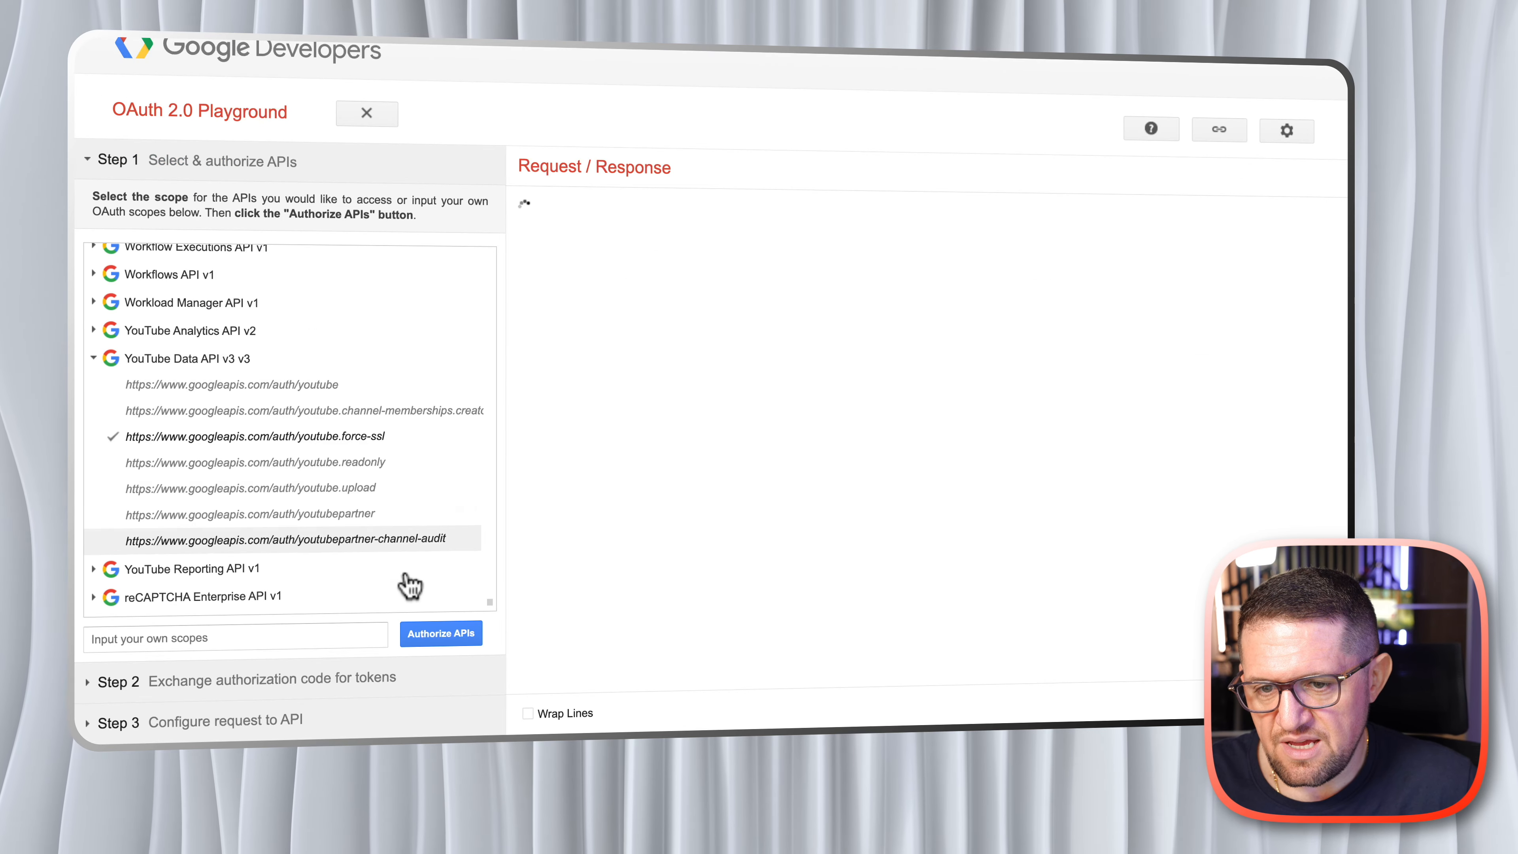
# - Authorize the selected APIs with the Google account, continue past the unverified-app notice, and grant YT app all requested permissions
pyautogui.click(441, 633)
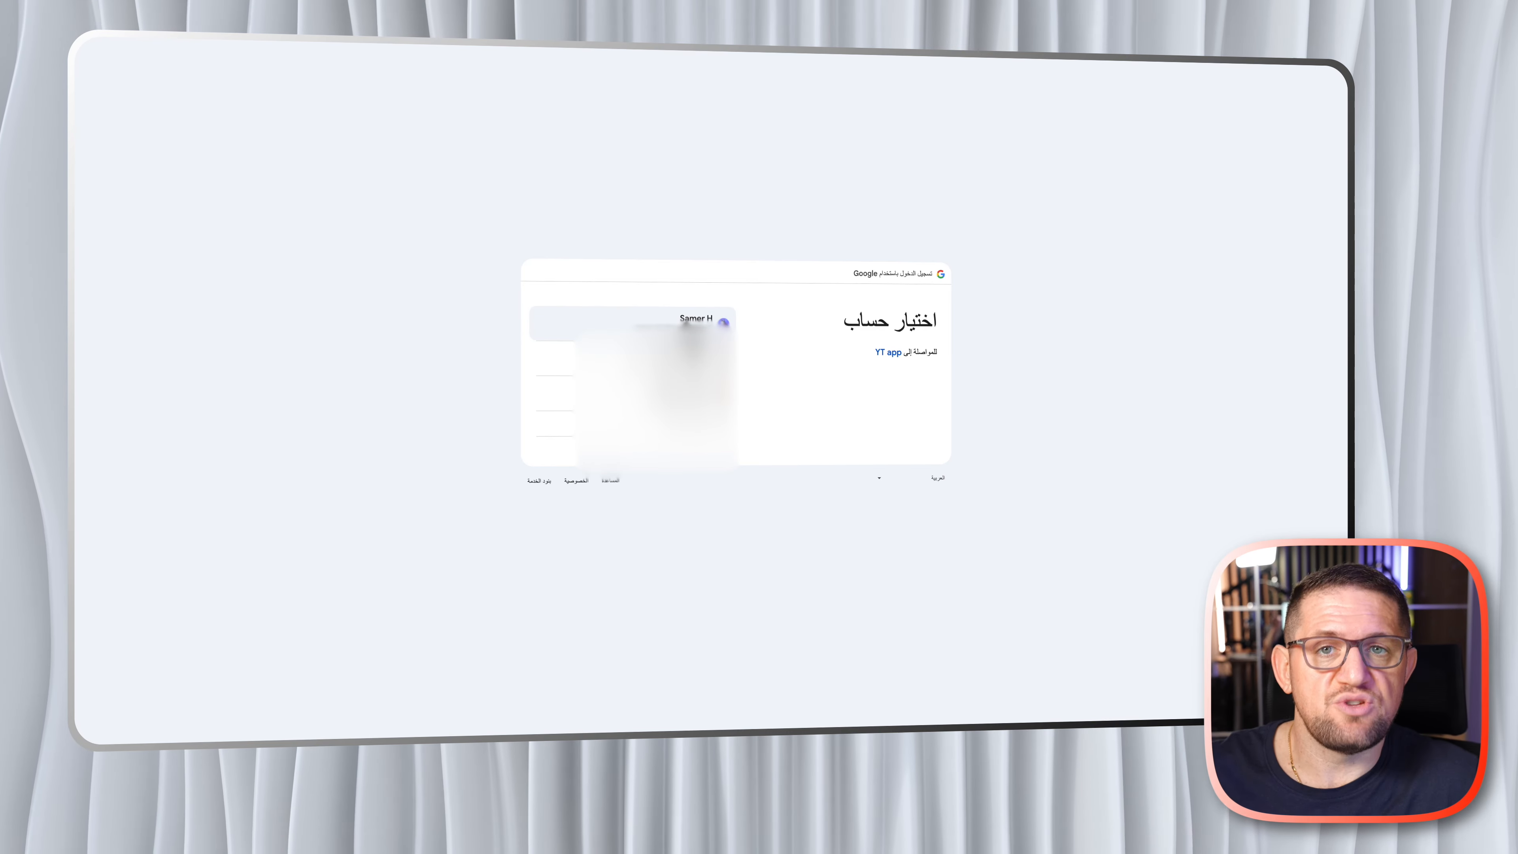
pyautogui.click(686, 324)
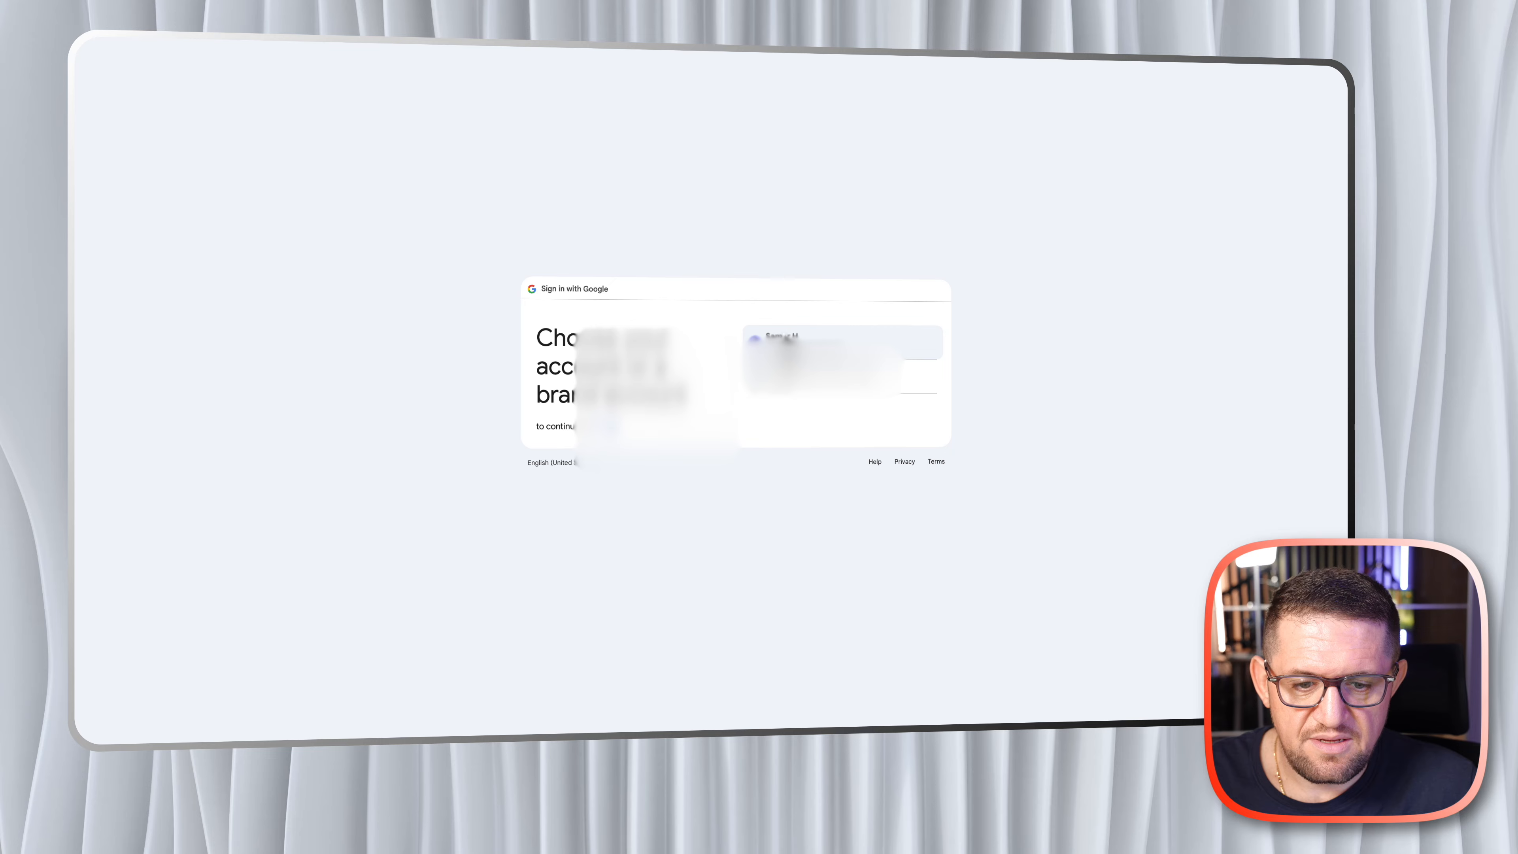
pyautogui.click(789, 351)
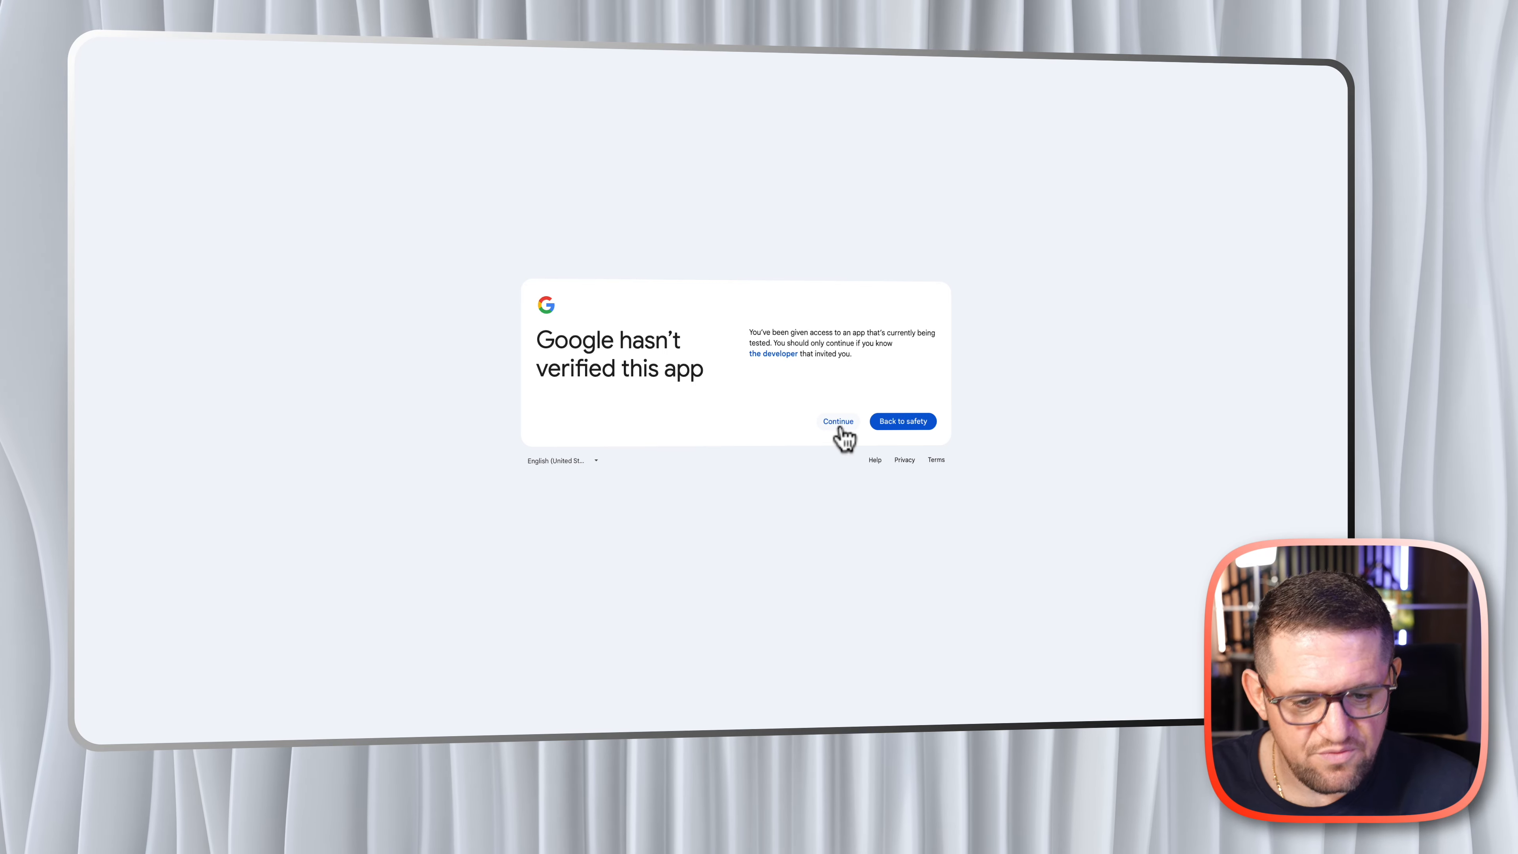
pyautogui.click(838, 423)
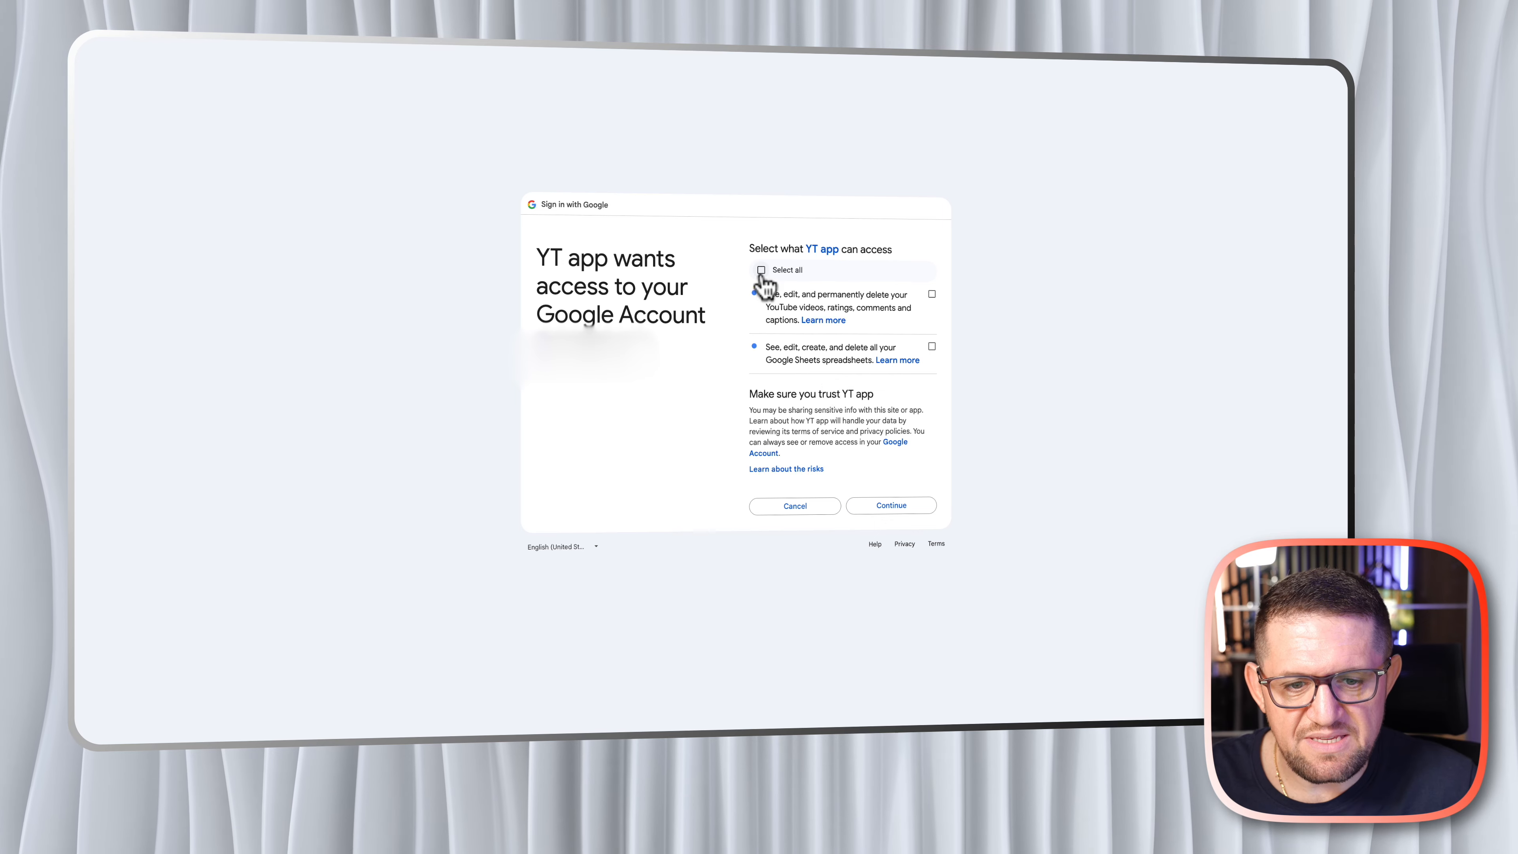
pyautogui.click(760, 269)
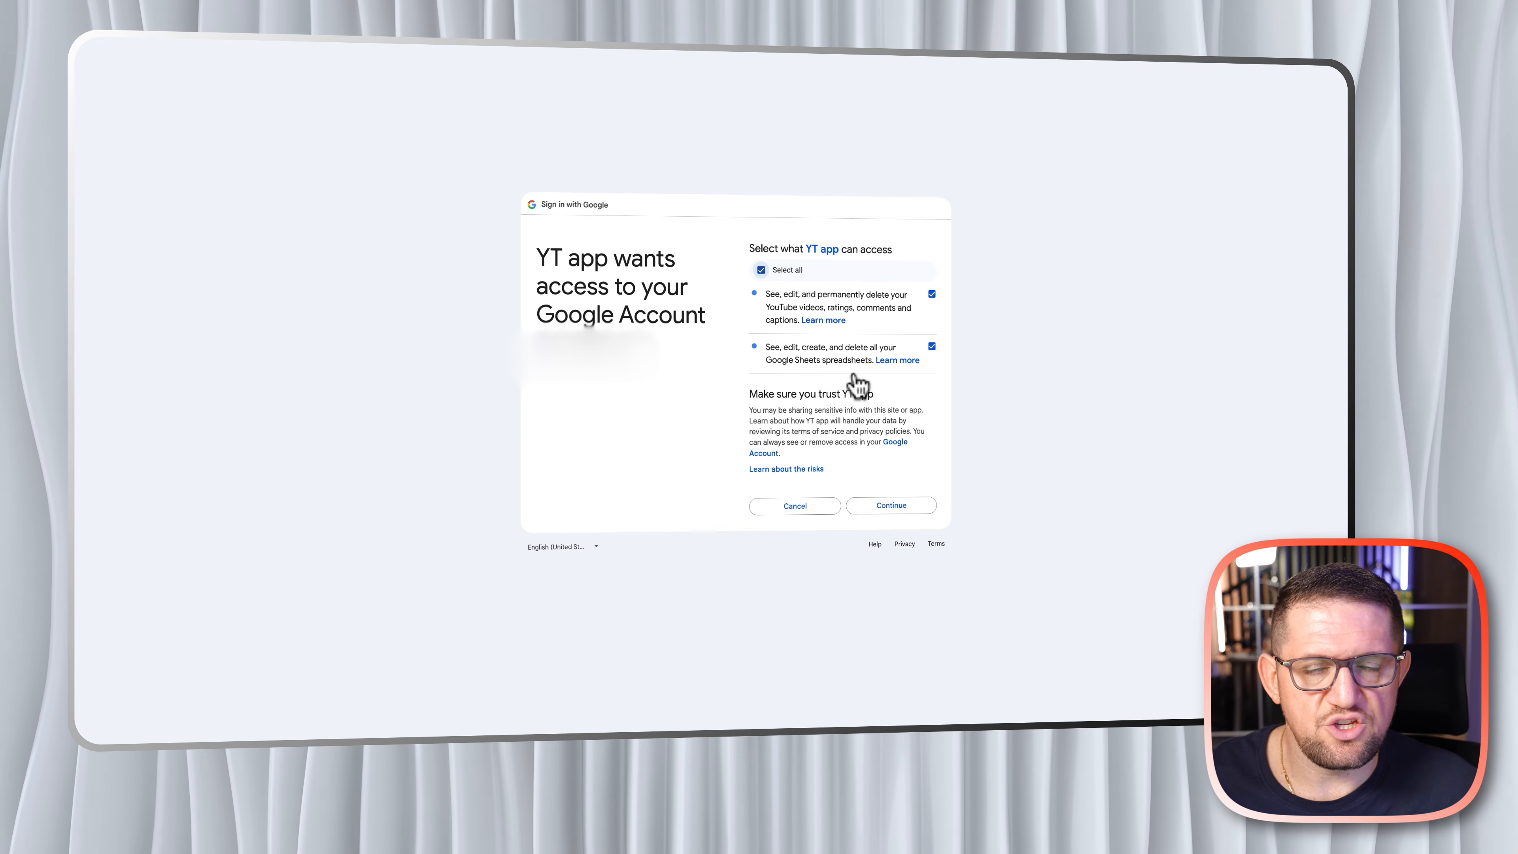
pyautogui.click(896, 507)
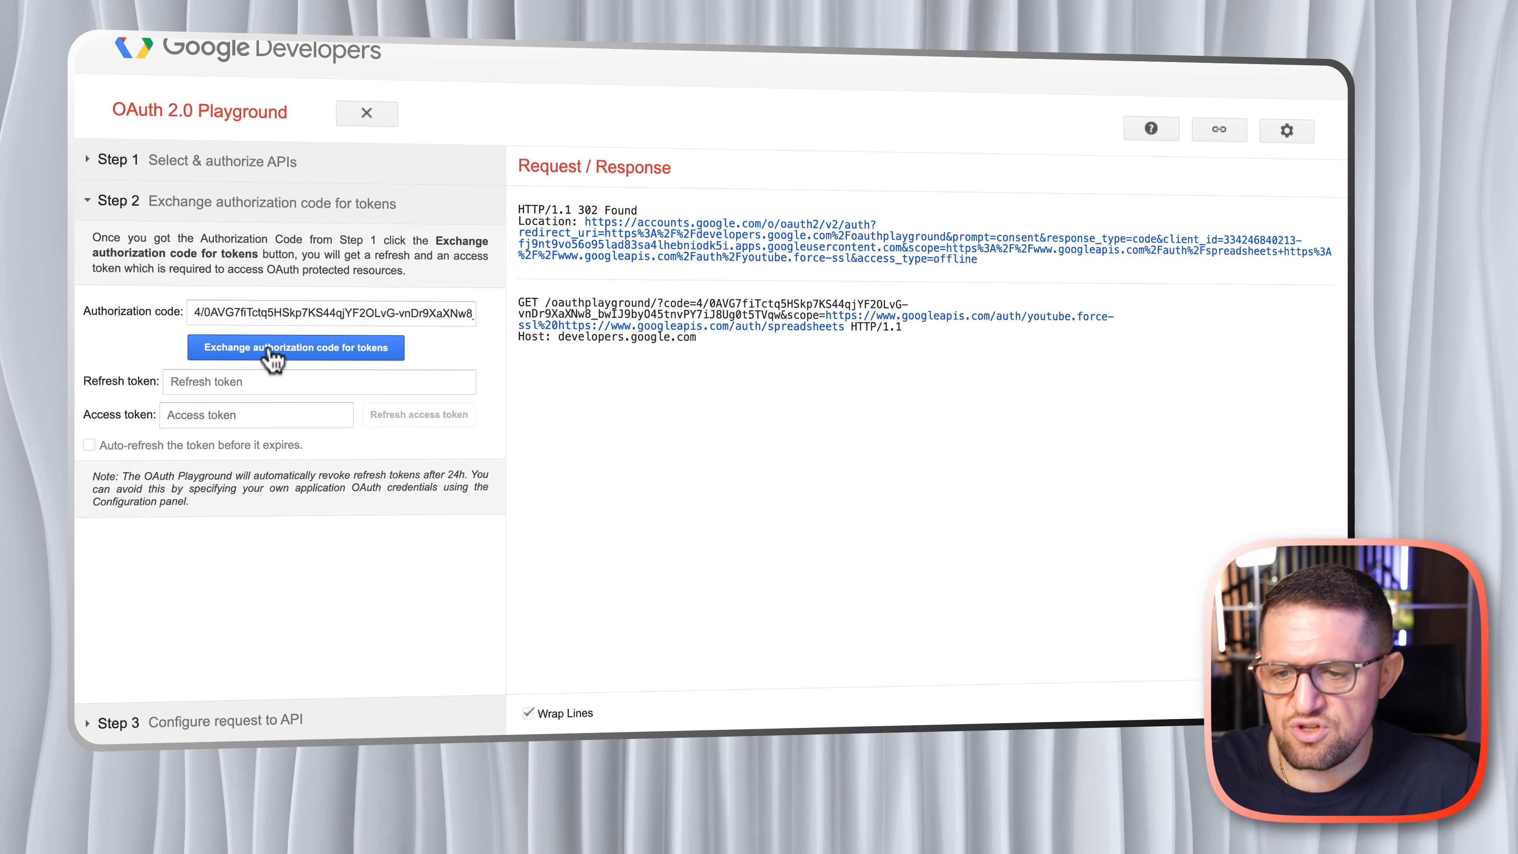
# - Exchange the authorization code for tokens and select the access token in the response, then go to the refresh token
pyautogui.click(299, 350)
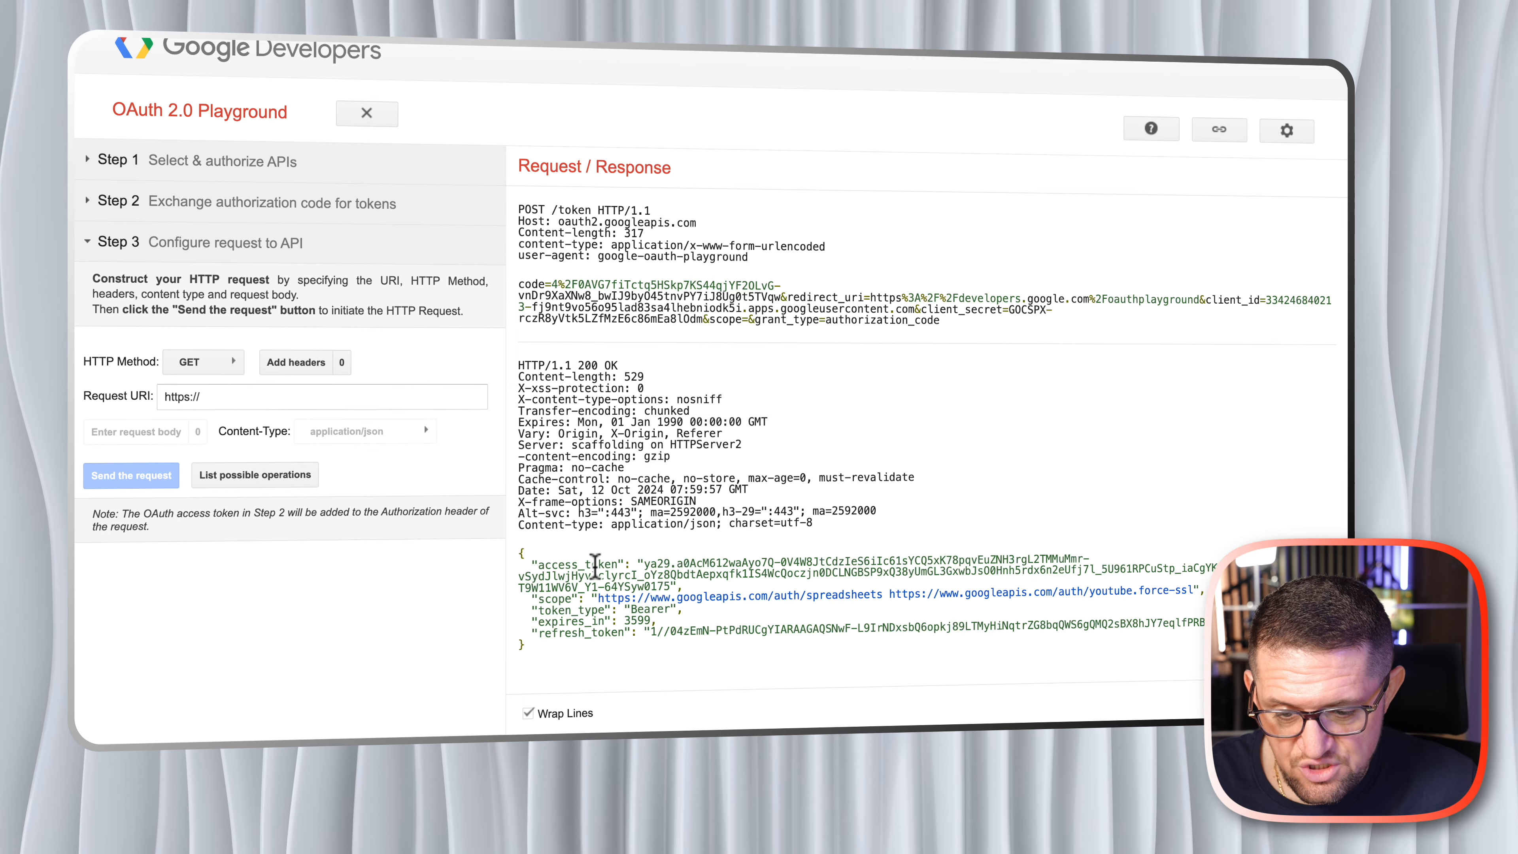
pyautogui.moveTo(644, 563)
pyautogui.mouseDown()
pyautogui.moveTo(1078, 559)
pyautogui.moveTo(672, 587)
pyautogui.mouseUp()
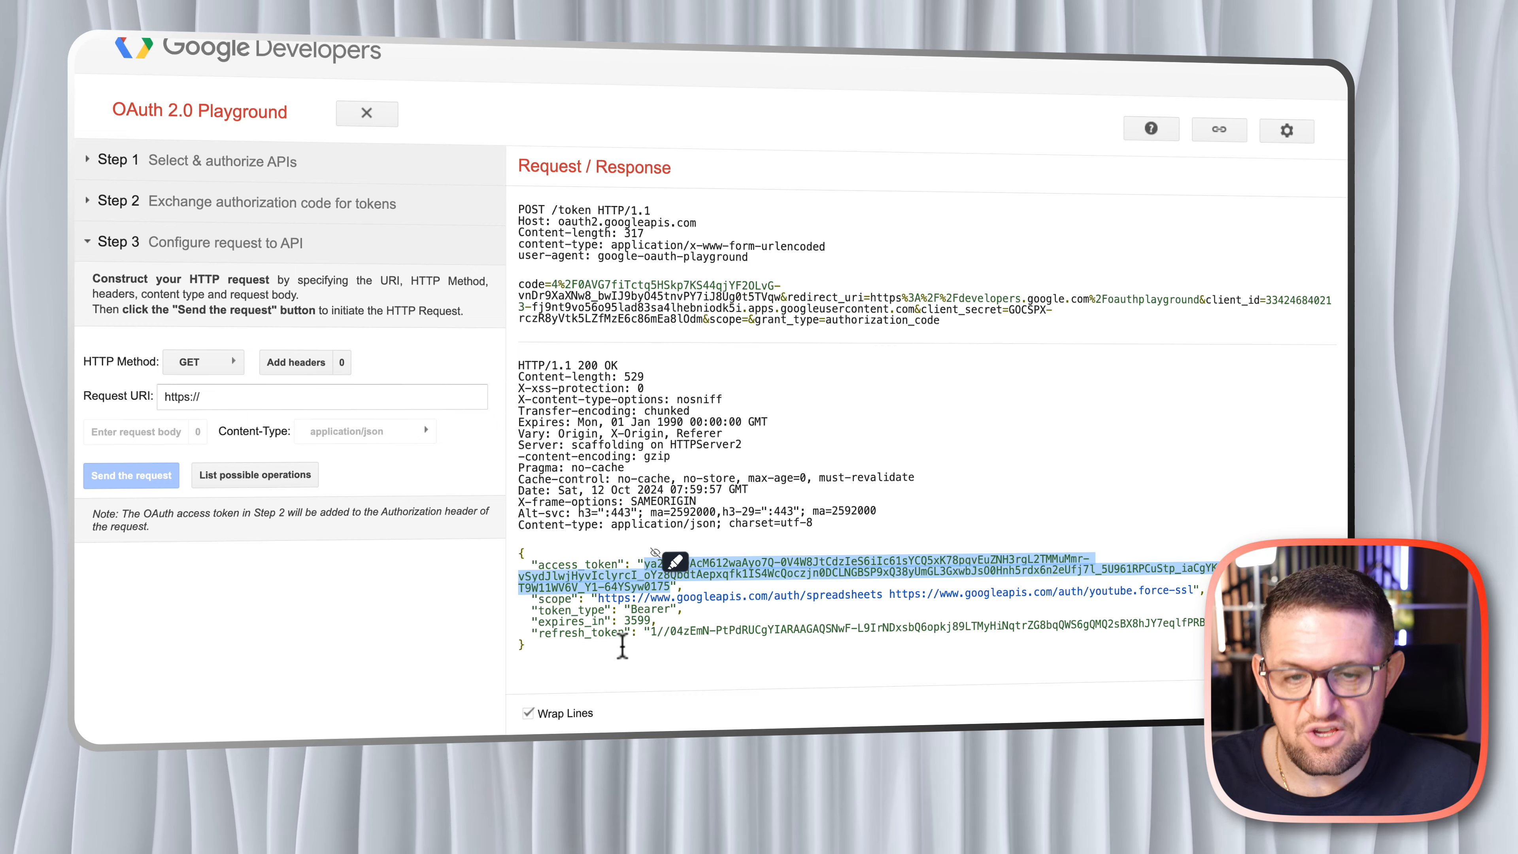
pyautogui.click(645, 639)
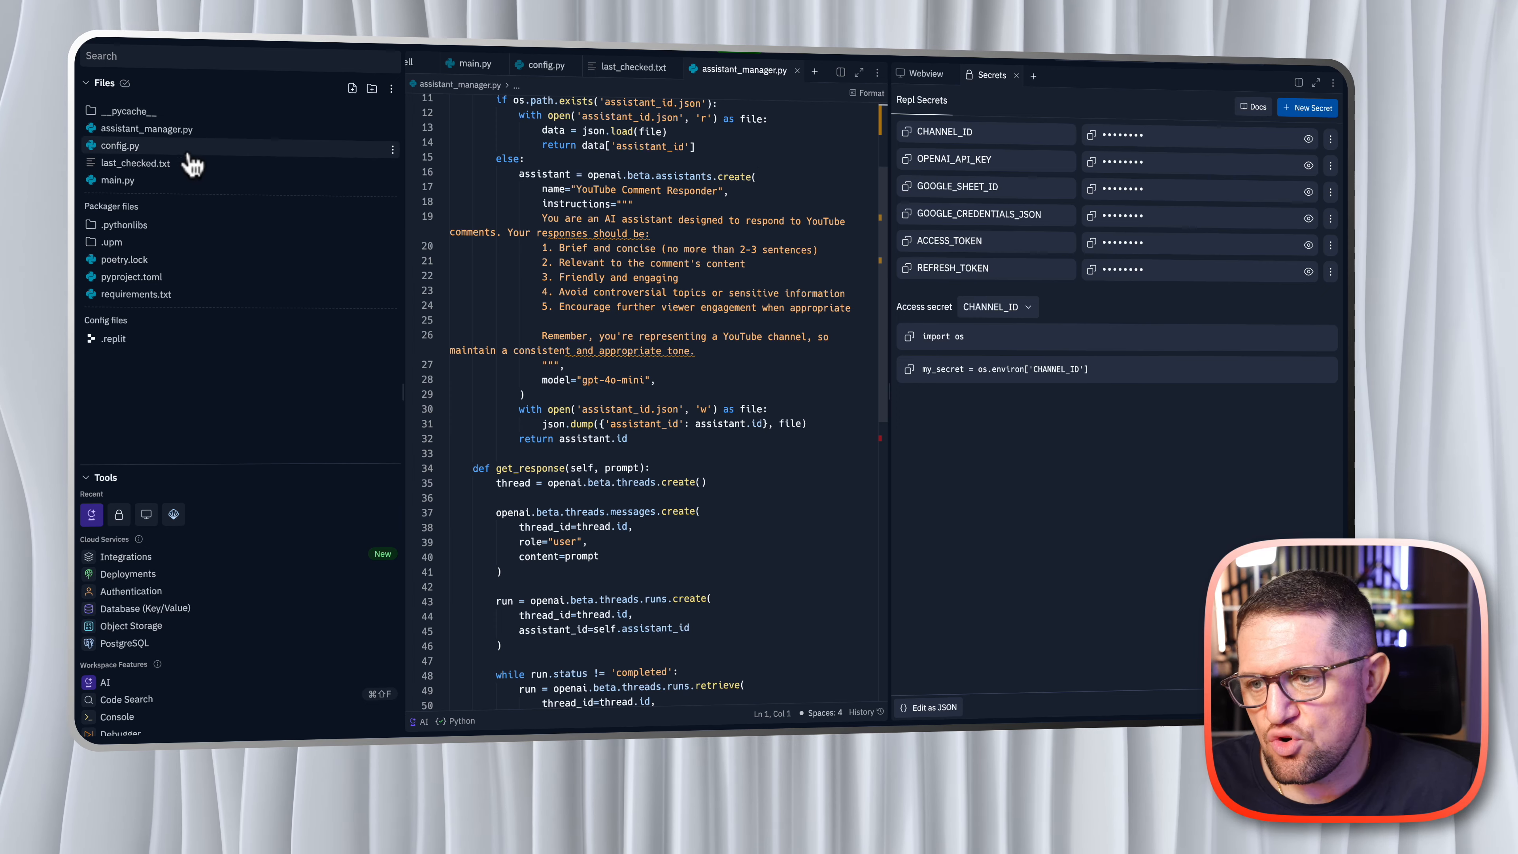
# - Switch to the Replit project and open main.py
pyautogui.click(113, 188)
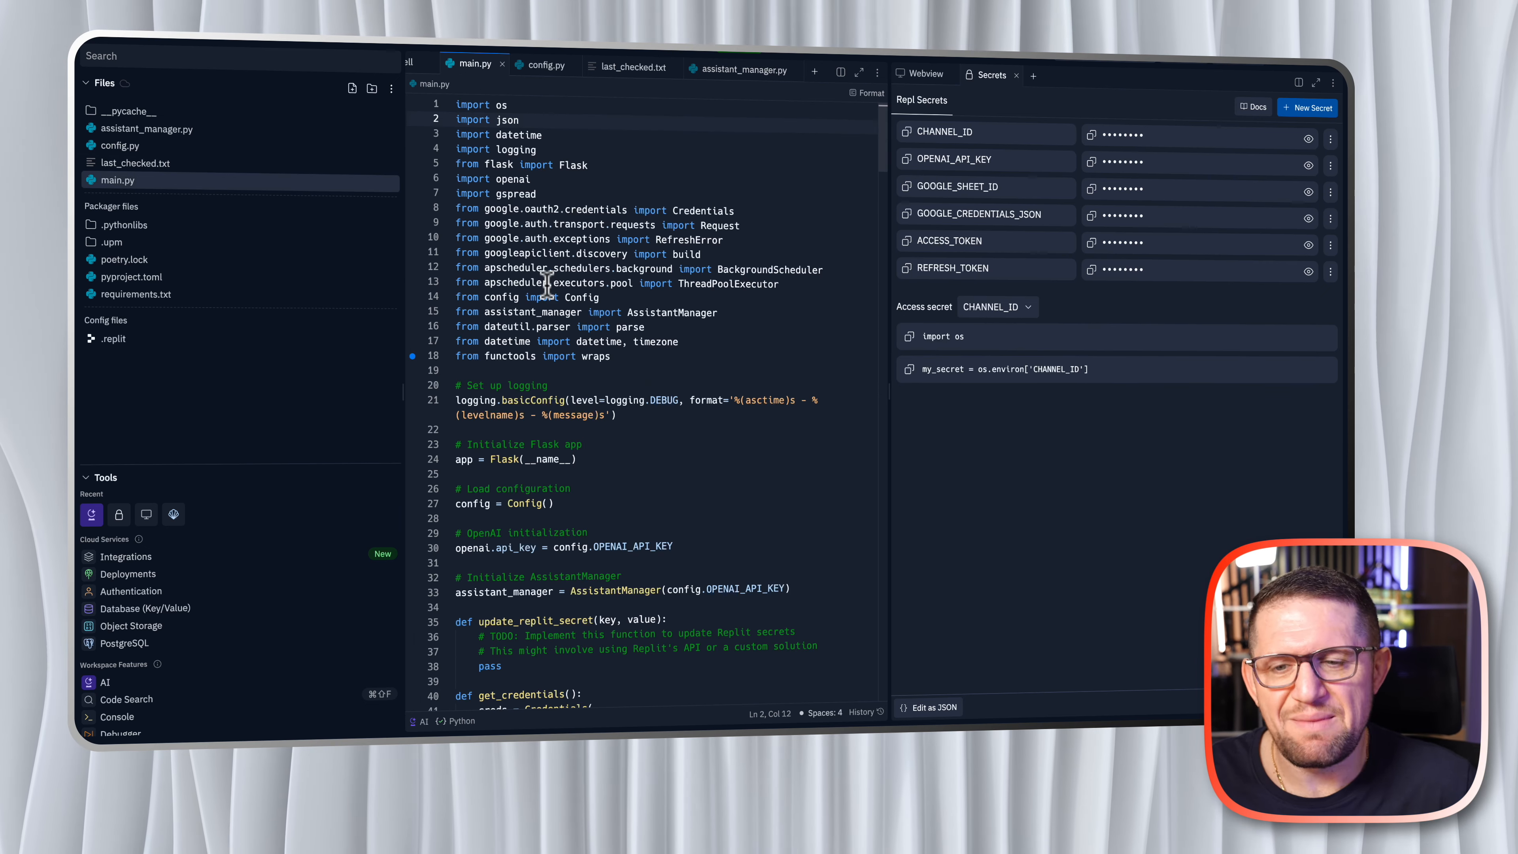
# - Set the scheduled_fetch job's interval to 2 minutes in the scheduler setup near the end of main.py
pyautogui.scroll(-15, 673, 363)
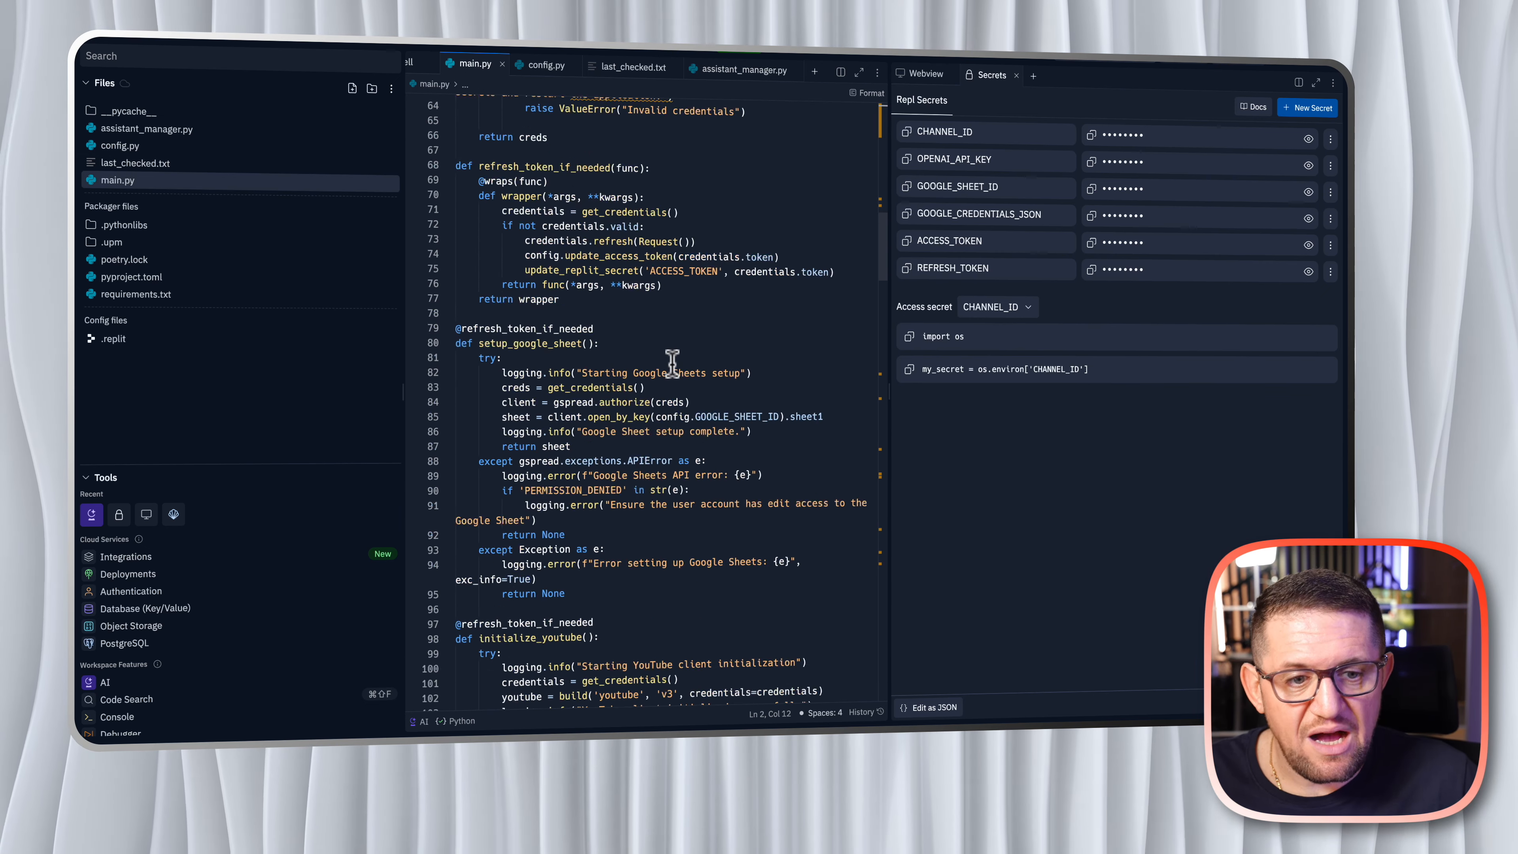
pyautogui.scroll(-20, 672, 363)
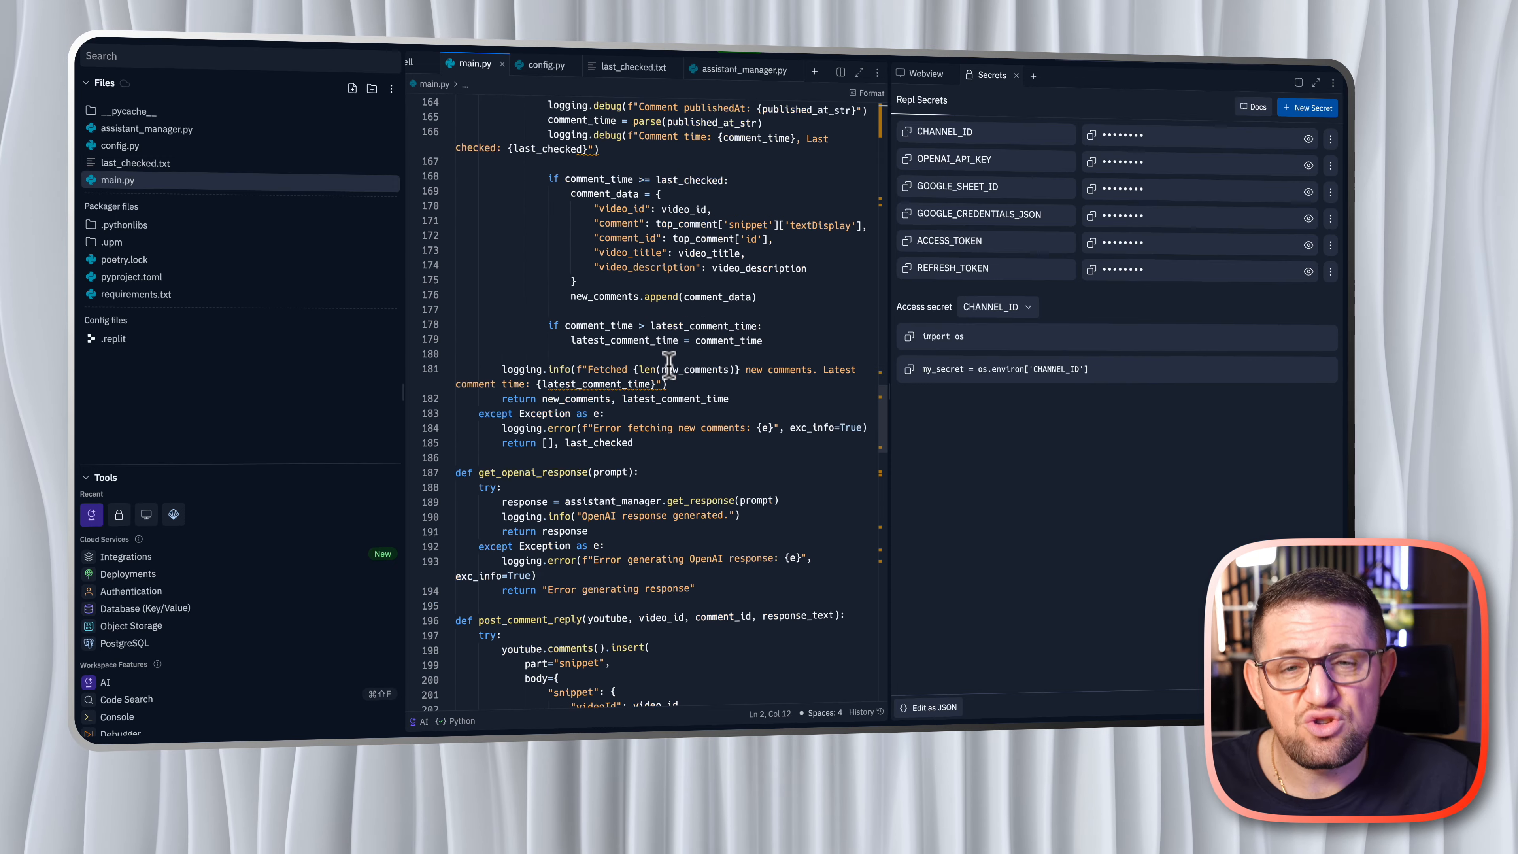
pyautogui.scroll(-10, 669, 365)
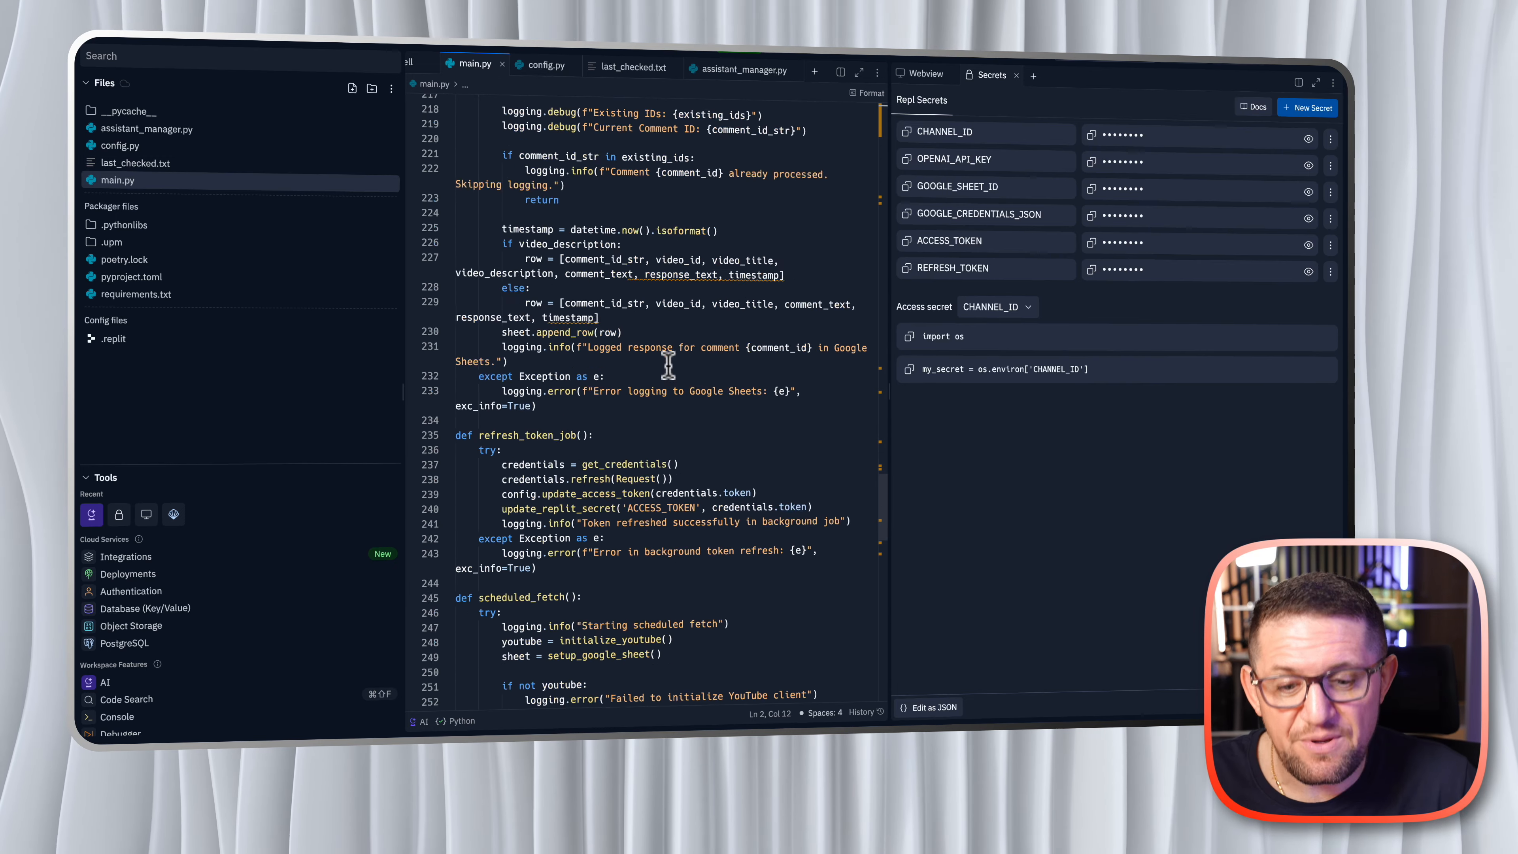
pyautogui.scroll(-6, 668, 364)
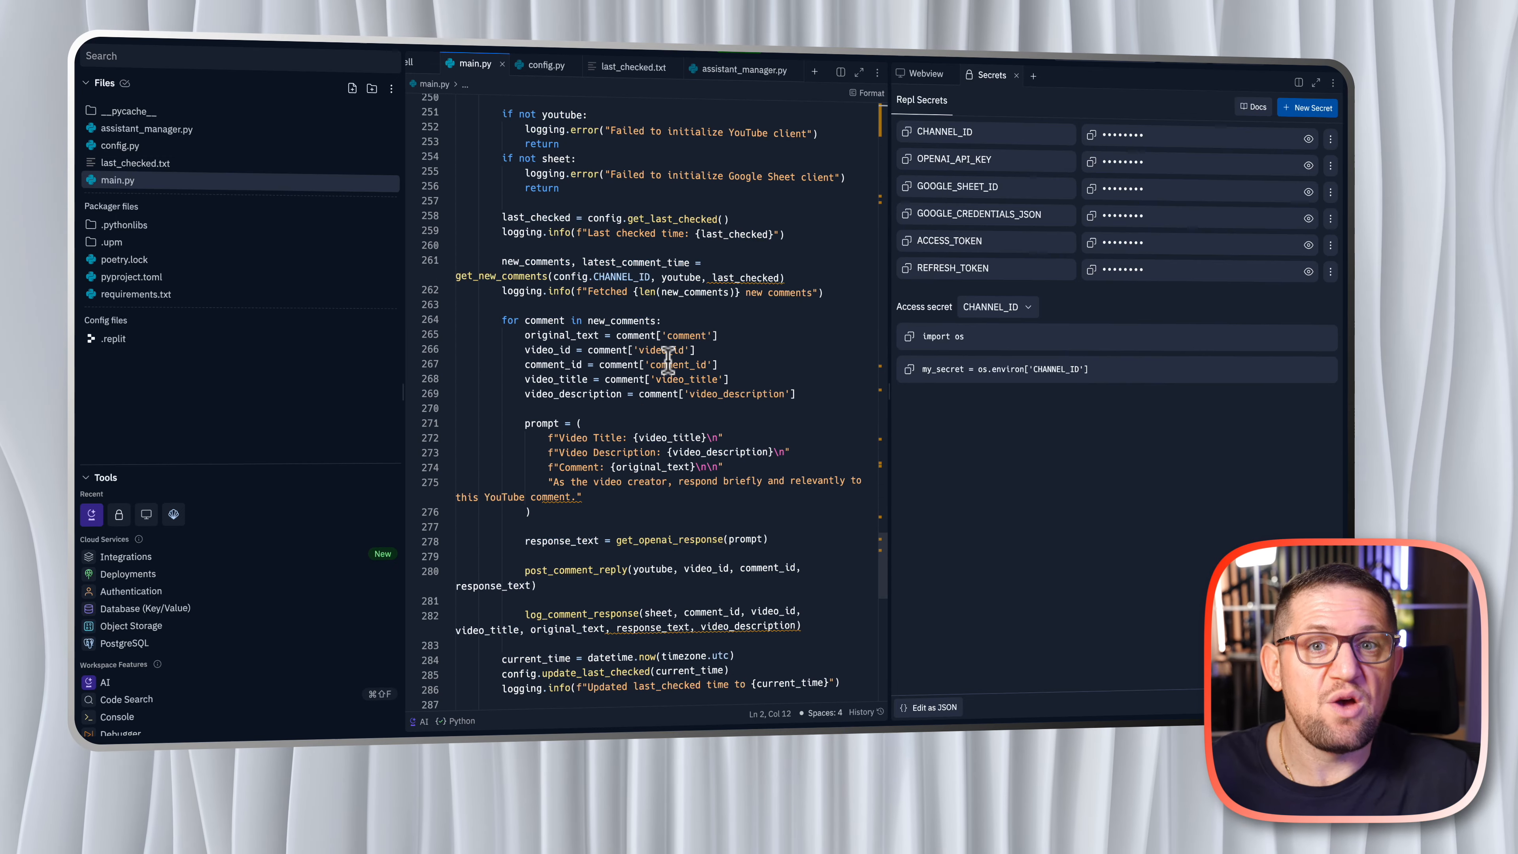
pyautogui.scroll(-6, 668, 361)
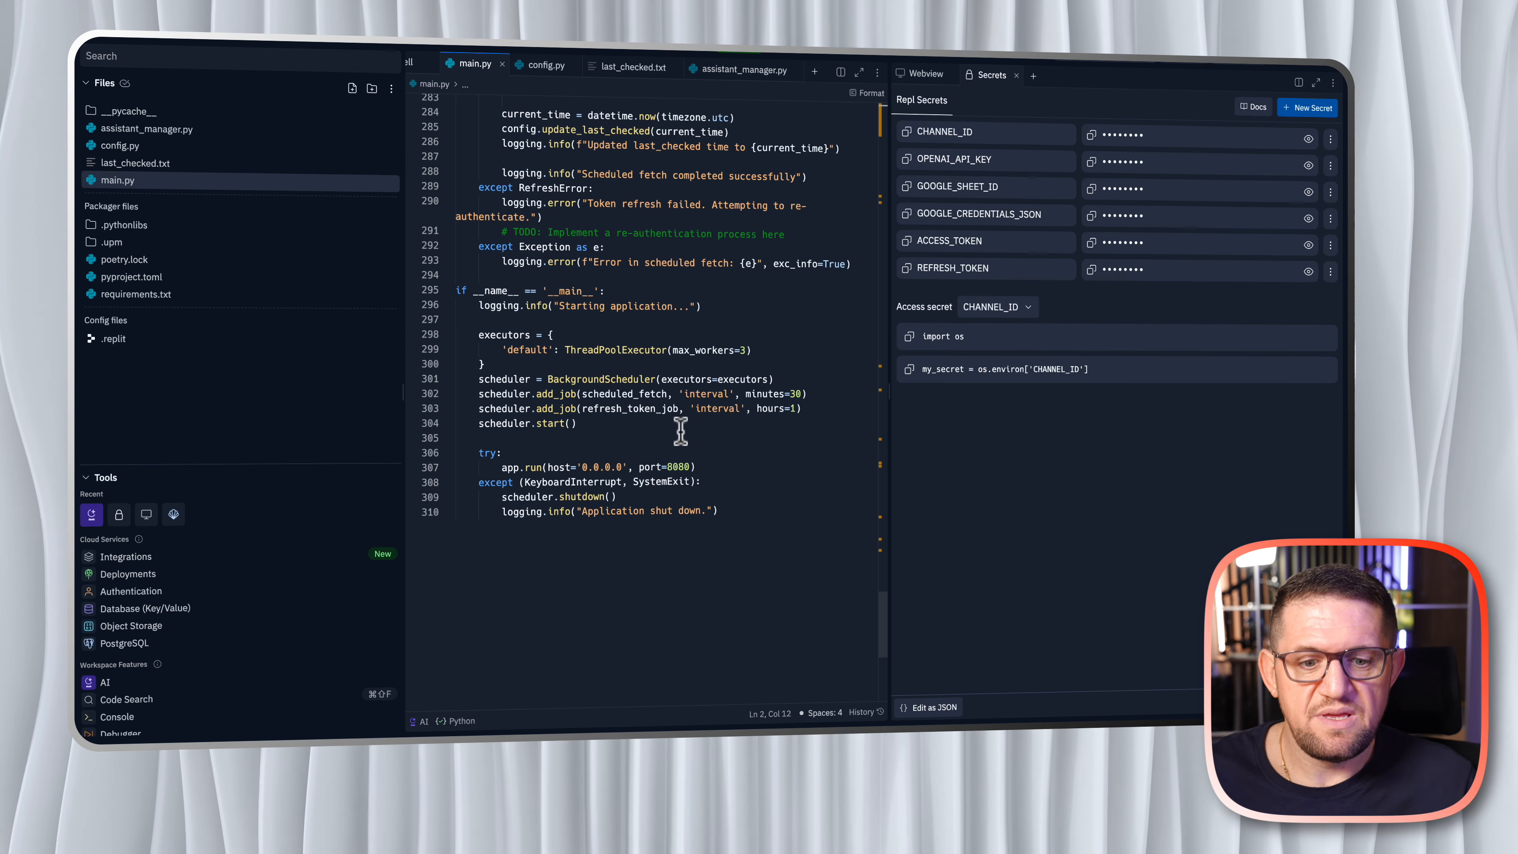
pyautogui.doubleClick(792, 394)
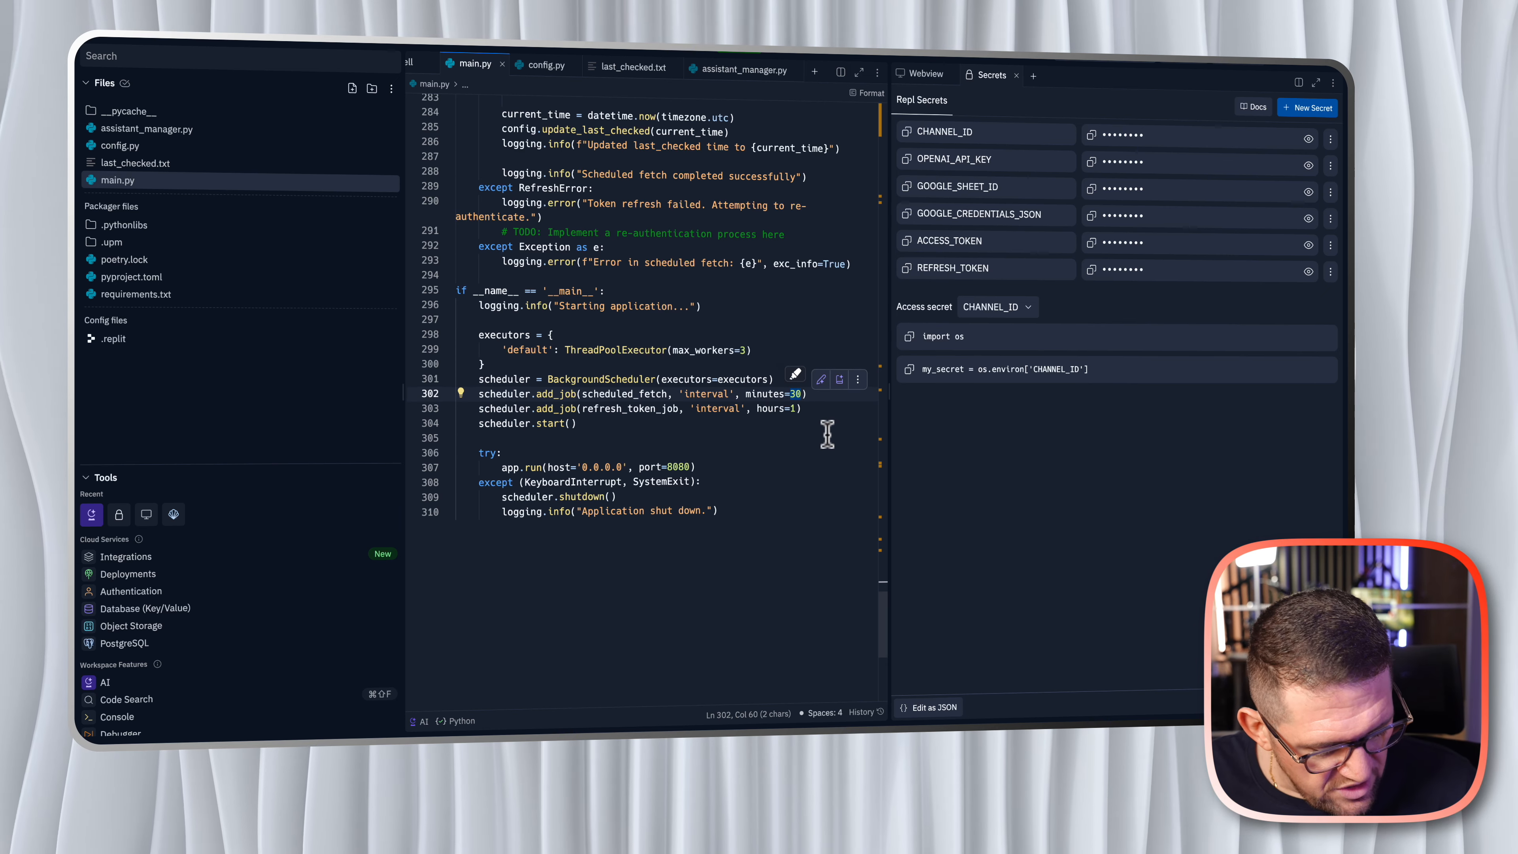
pyautogui.write('2')
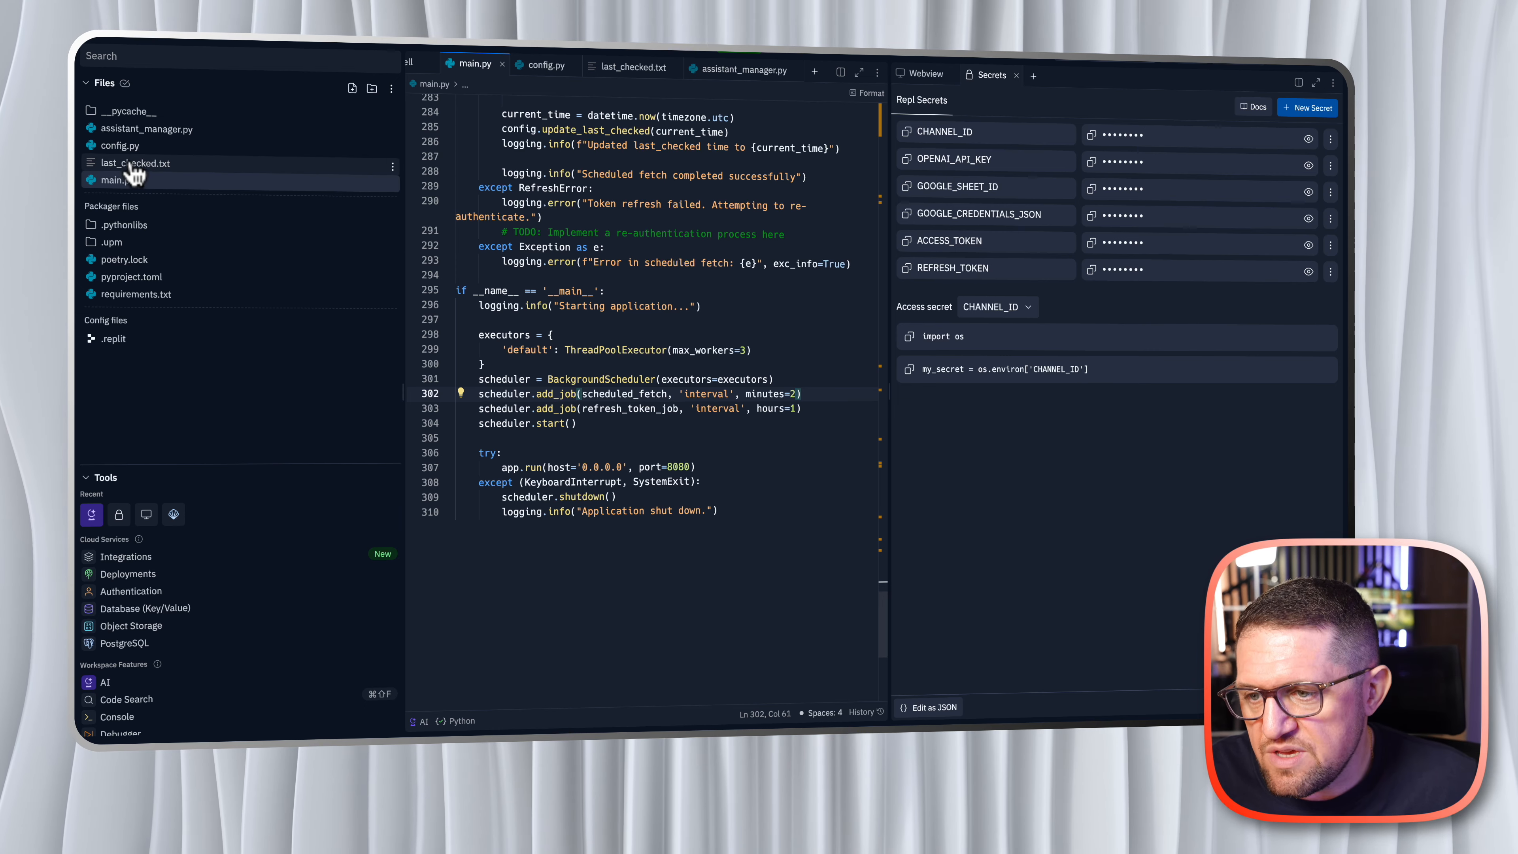
# - Open last_checked.txt and place the cursor at the end of the comment below the timestamp
pyautogui.click(141, 168)
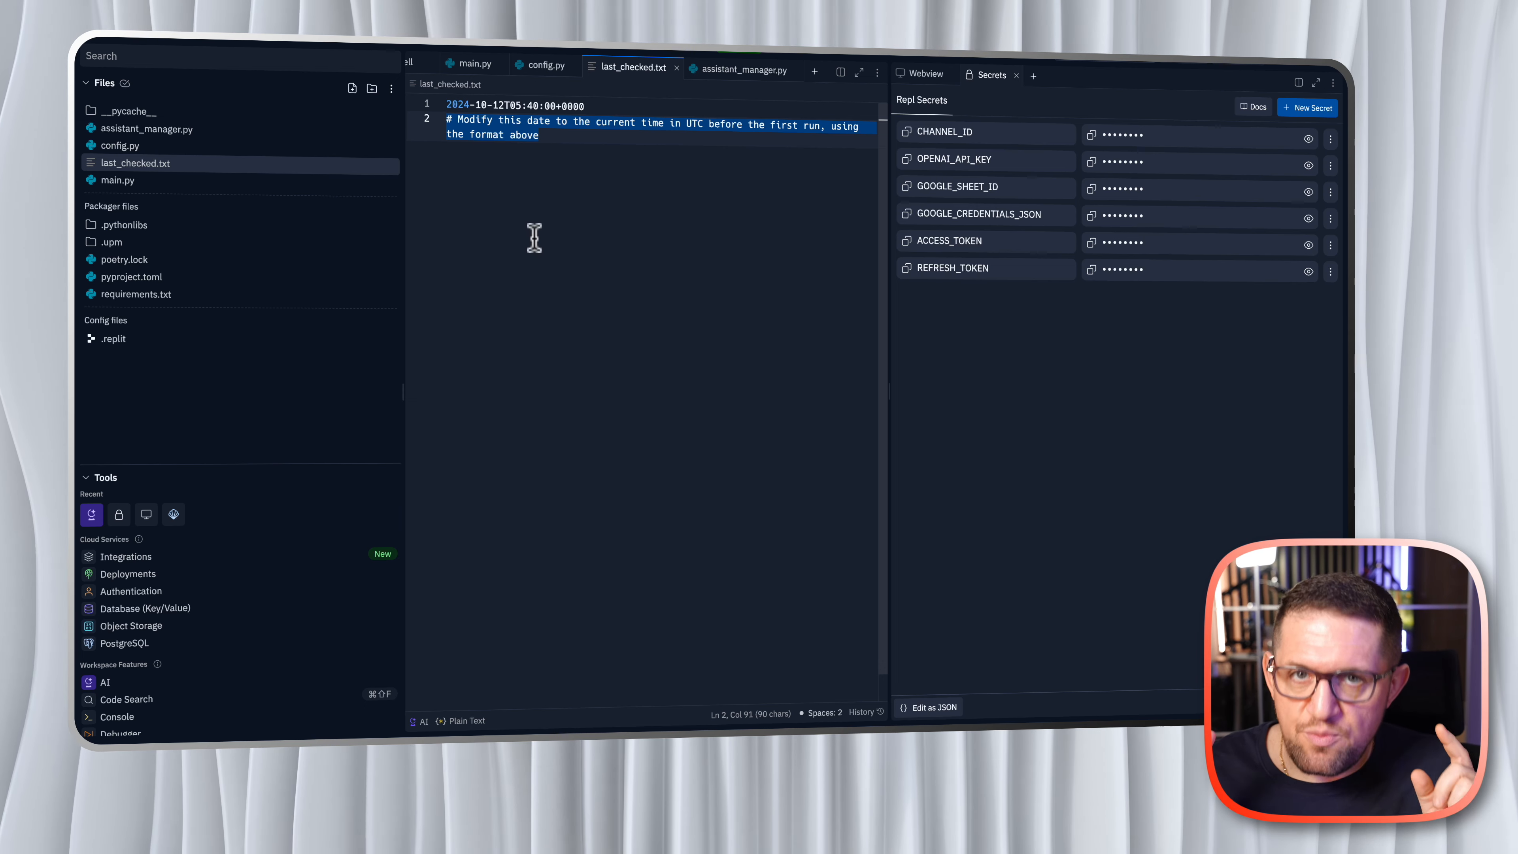
pyautogui.click(541, 140)
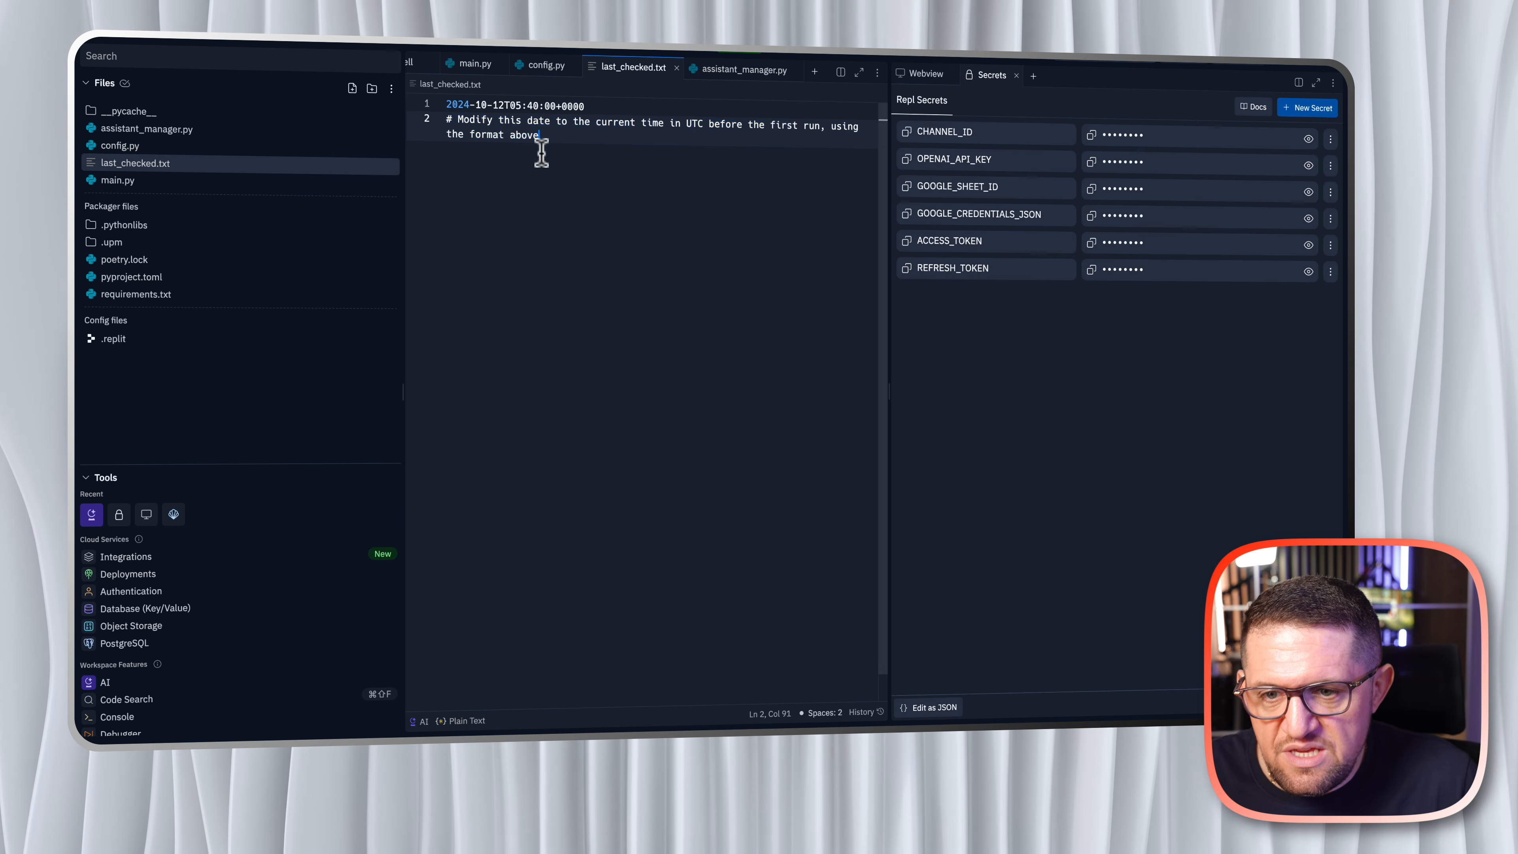